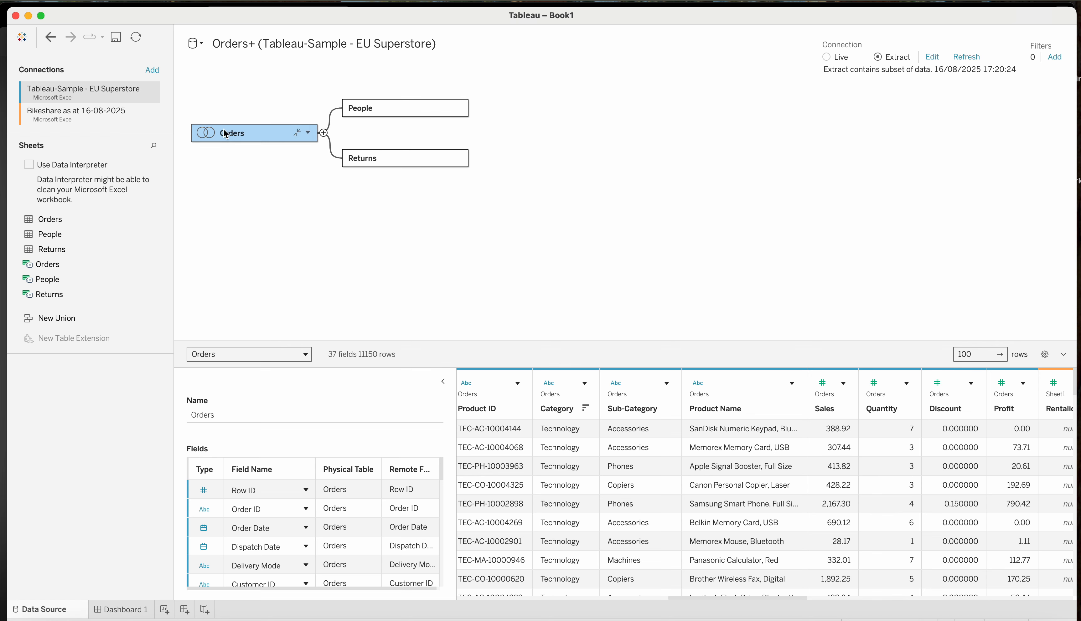
Review the data source's connections and examine the physical tables joined inside the Orders logical table
left_click(202, 44)
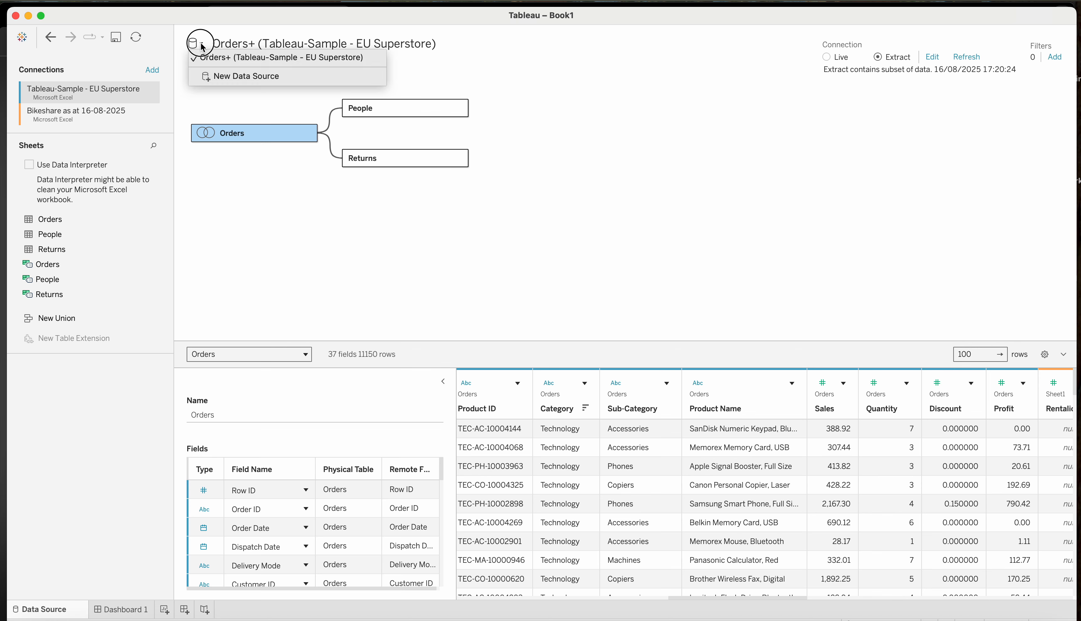
left_click(96, 110)
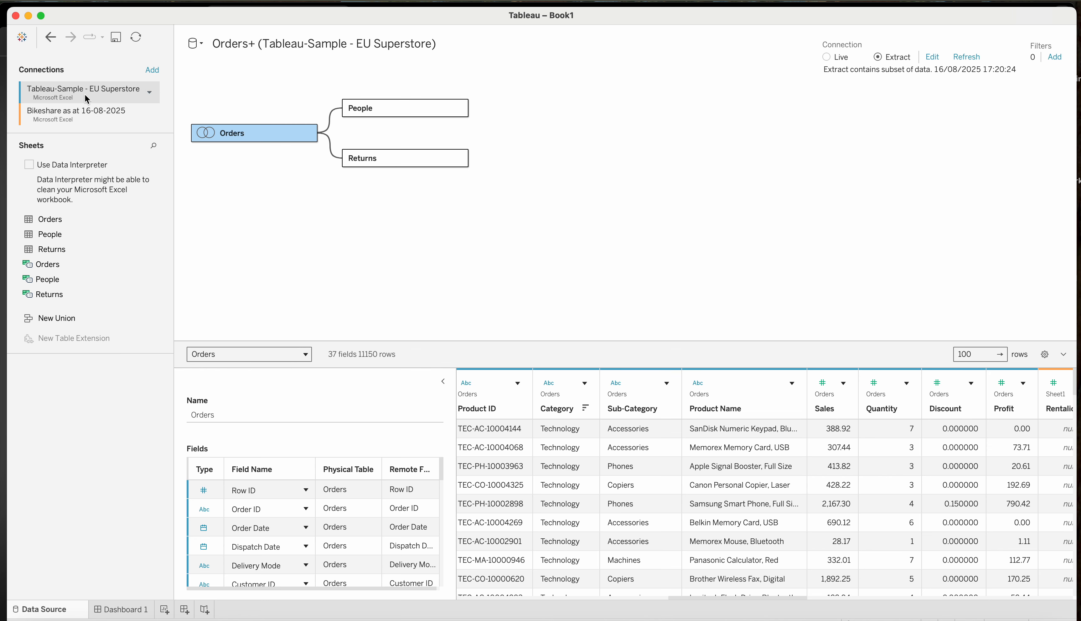
double_click(242, 134)
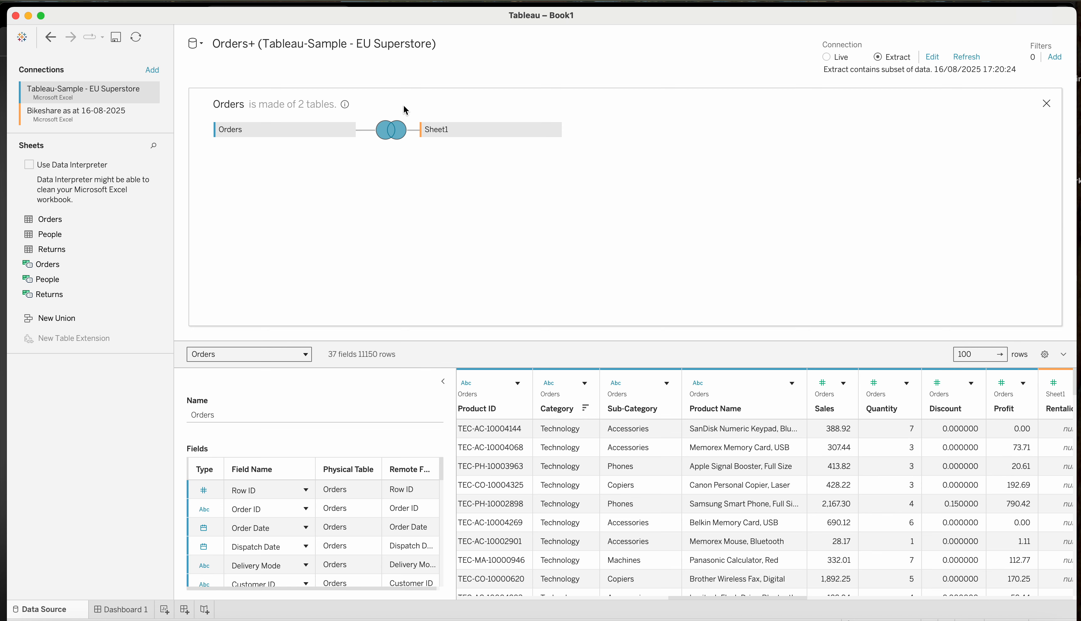
left_click(1047, 103)
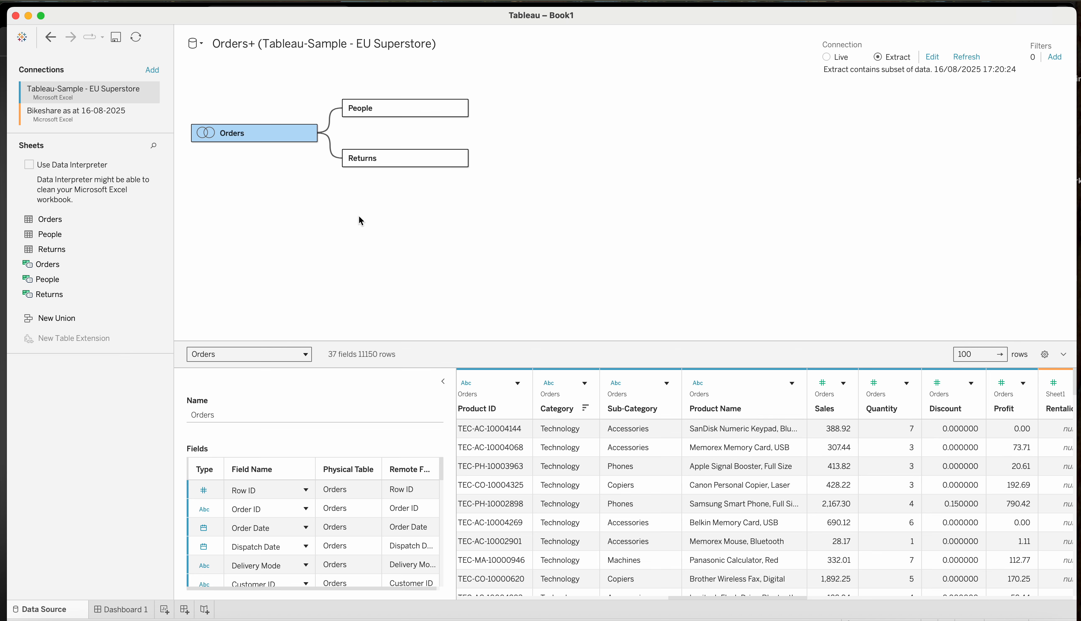
Switch the connection to Live and back to Extract, and view the data storage options in the extract settings
left_click(829, 55)
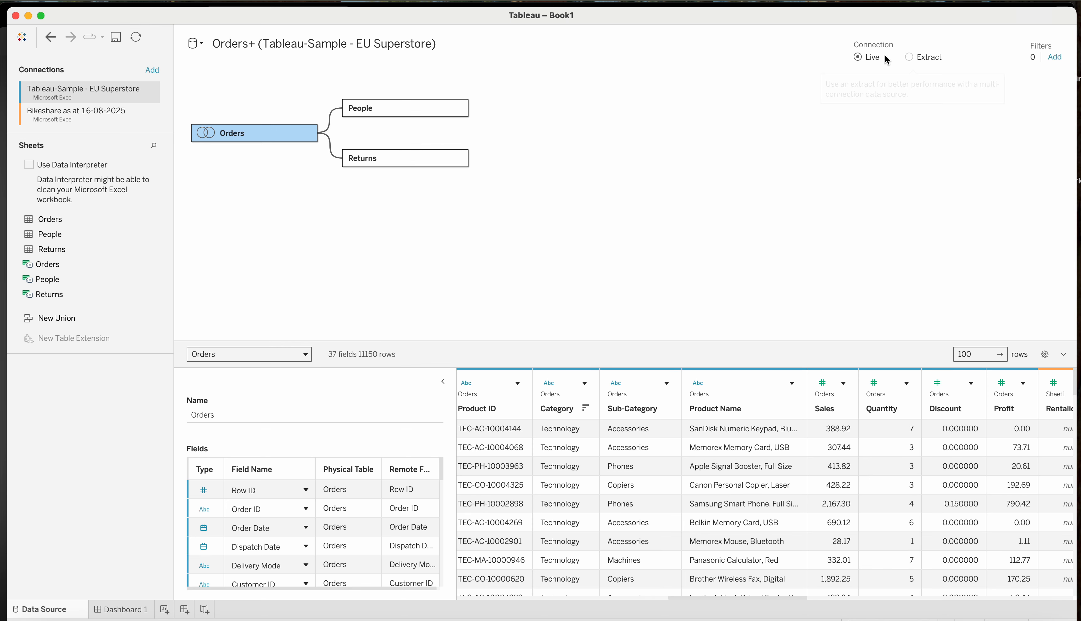
left_click(910, 57)
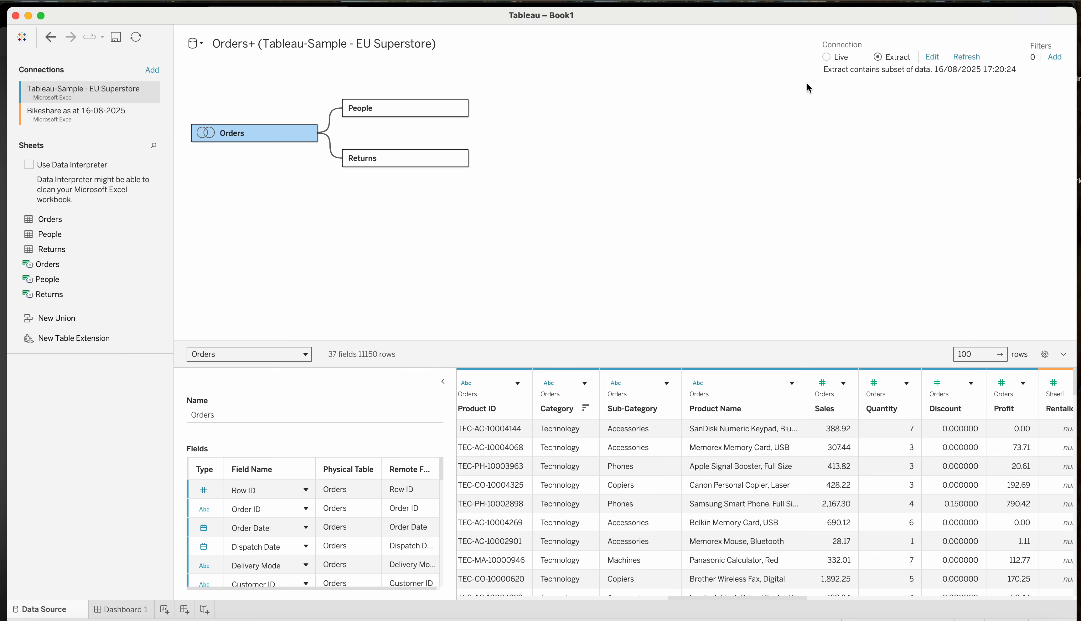
left_click(936, 59)
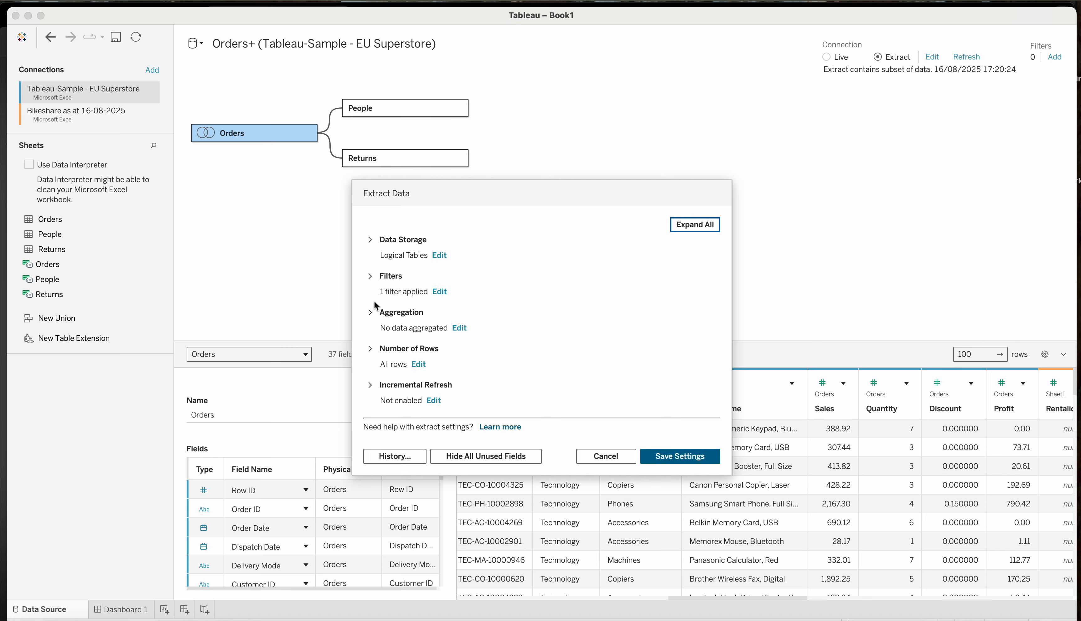
left_click(371, 240)
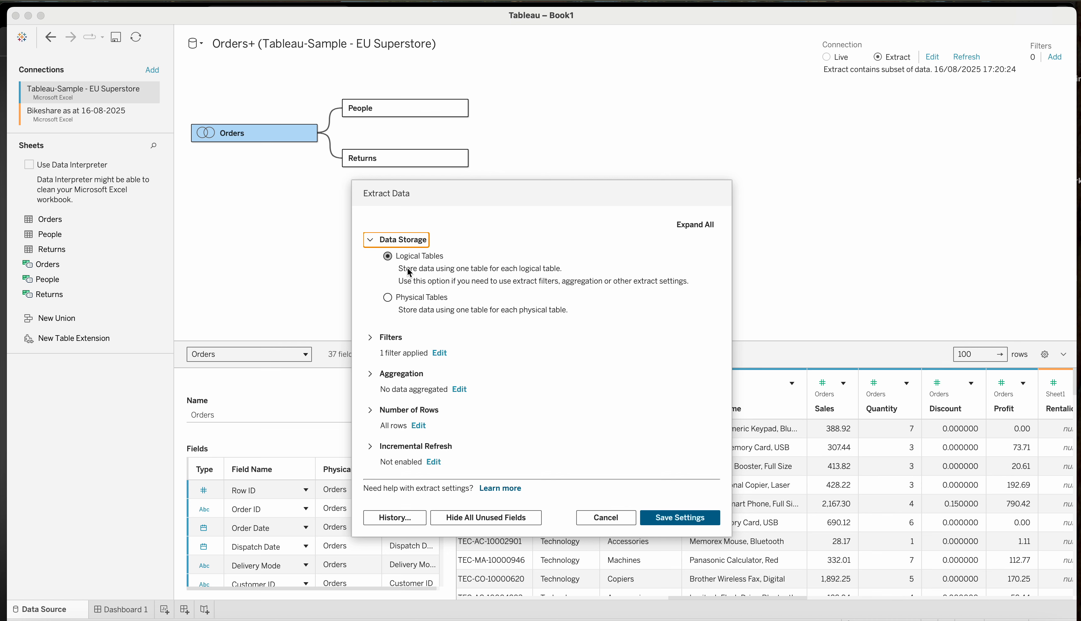
left_click(368, 239)
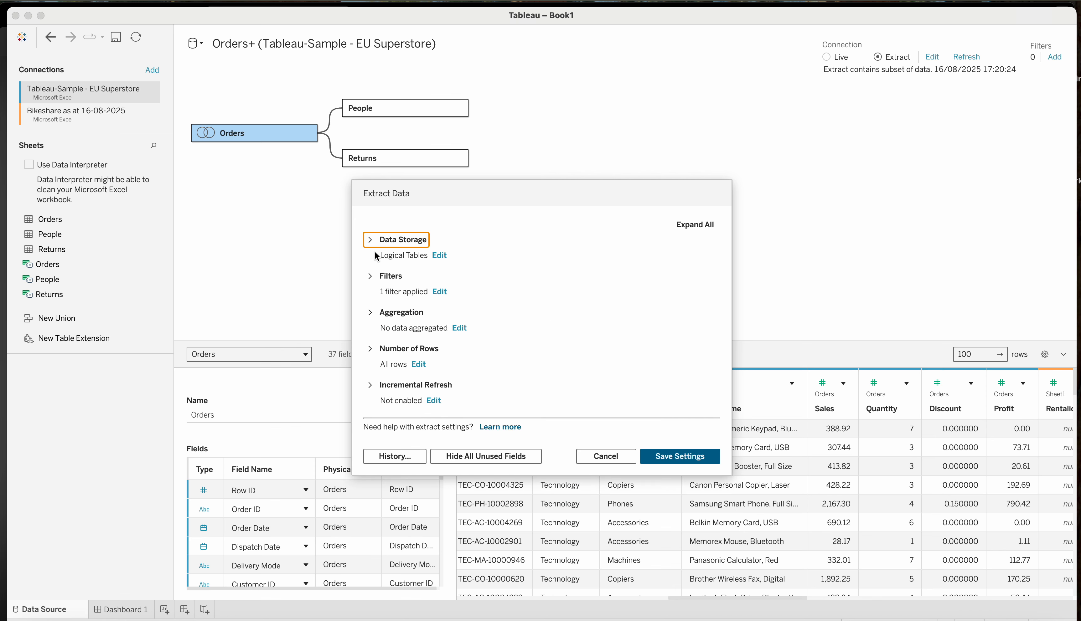
Examine the extract's filters and browse the fields available for a new one, searching for "ca"
left_click(369, 277)
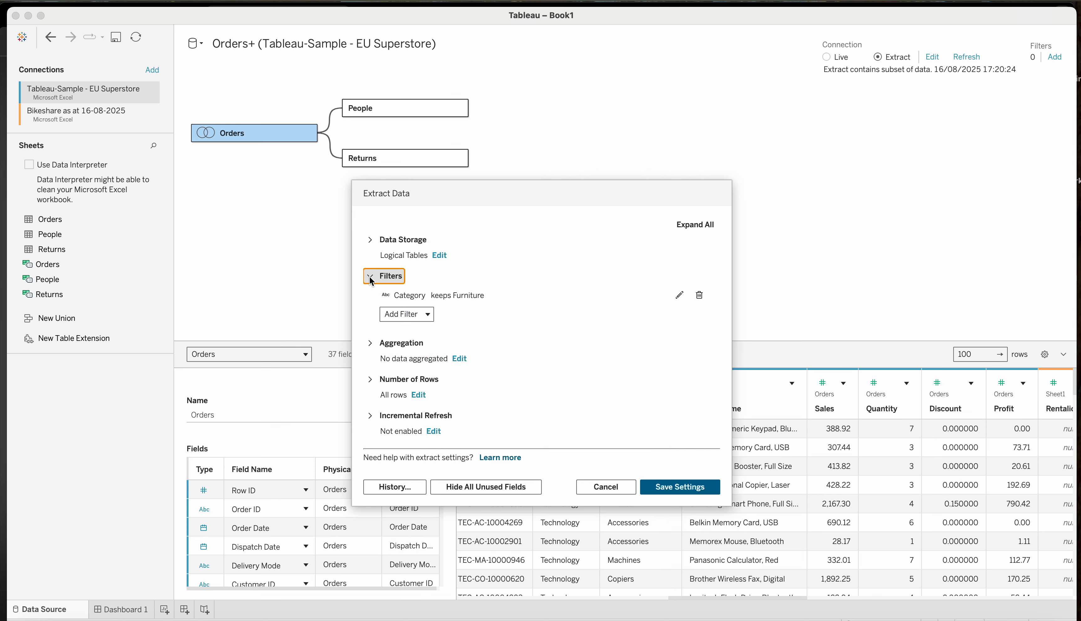
left_click(427, 316)
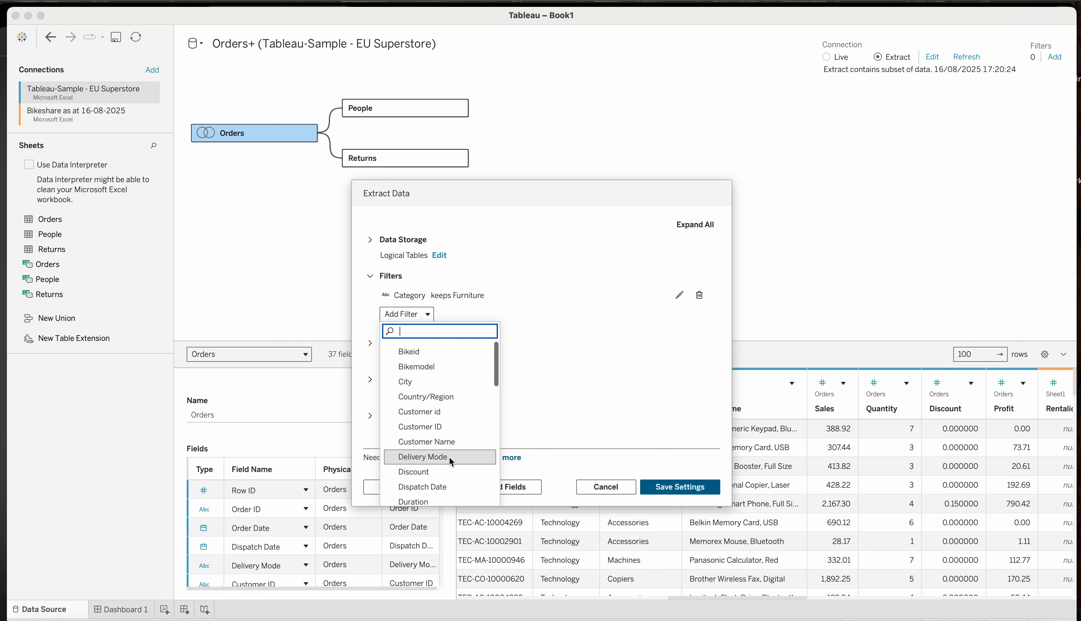
scroll(427, 390, "down", 3)
scroll(427, 390, "down", 3)
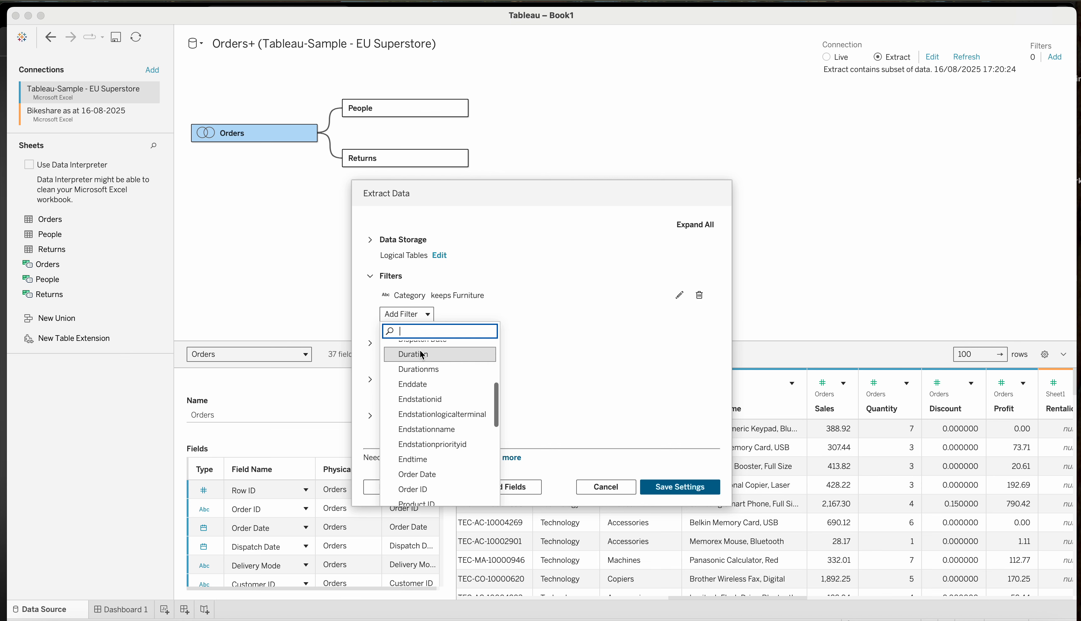
type("ca")
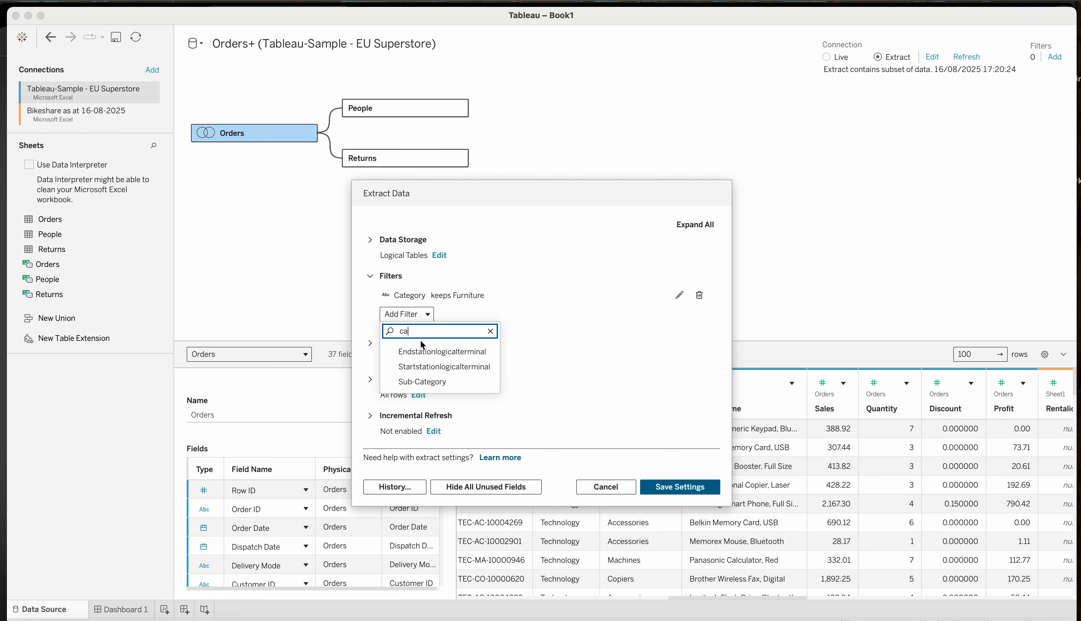
left_click(491, 332)
left_click(539, 324)
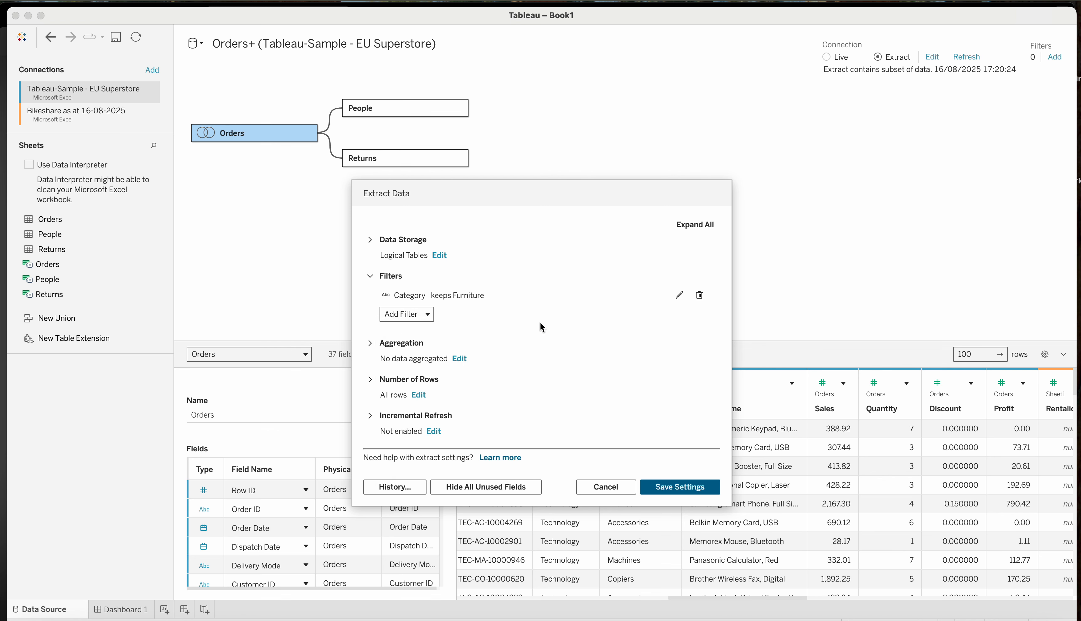
Replace the extract's Category filter with a new one keeping only Furniture, and save the extract settings
left_click(703, 297)
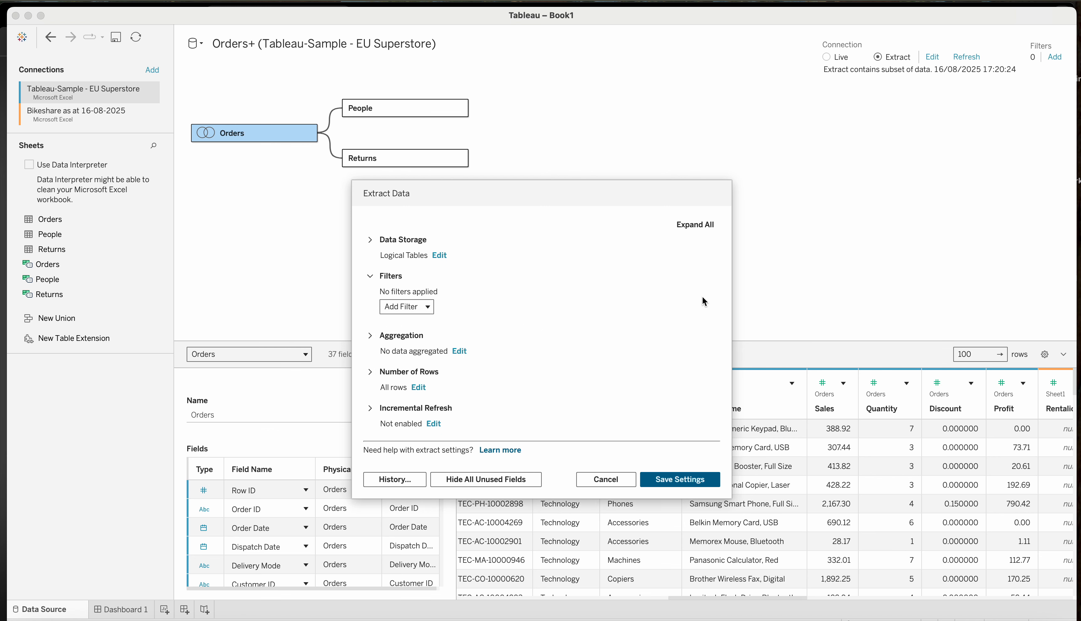
left_click(410, 307)
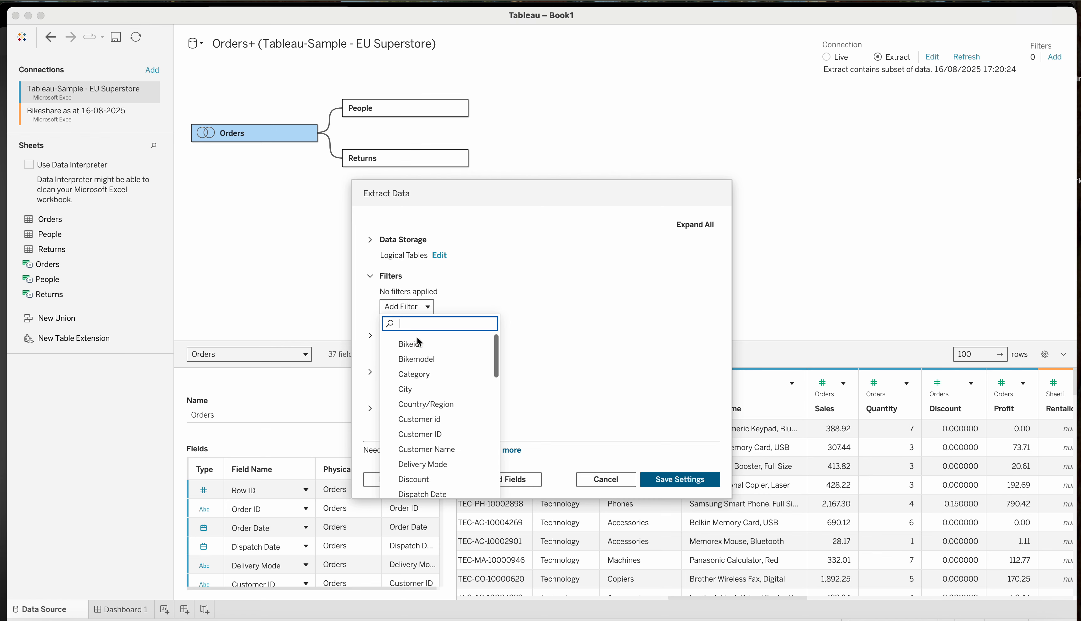
left_click(415, 374)
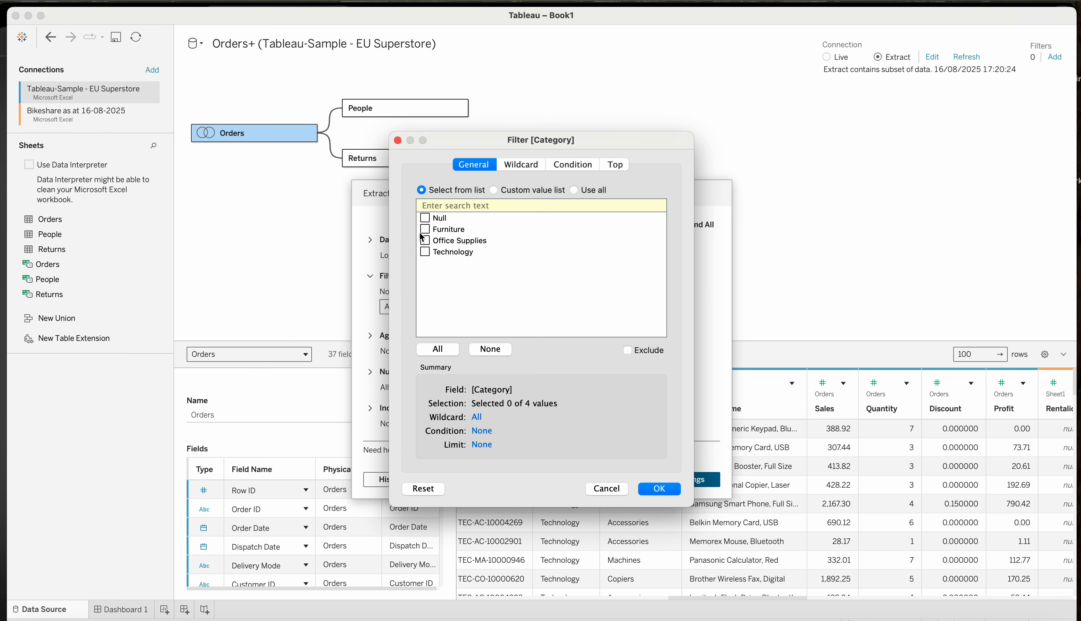
left_click(425, 229)
left_click(655, 488)
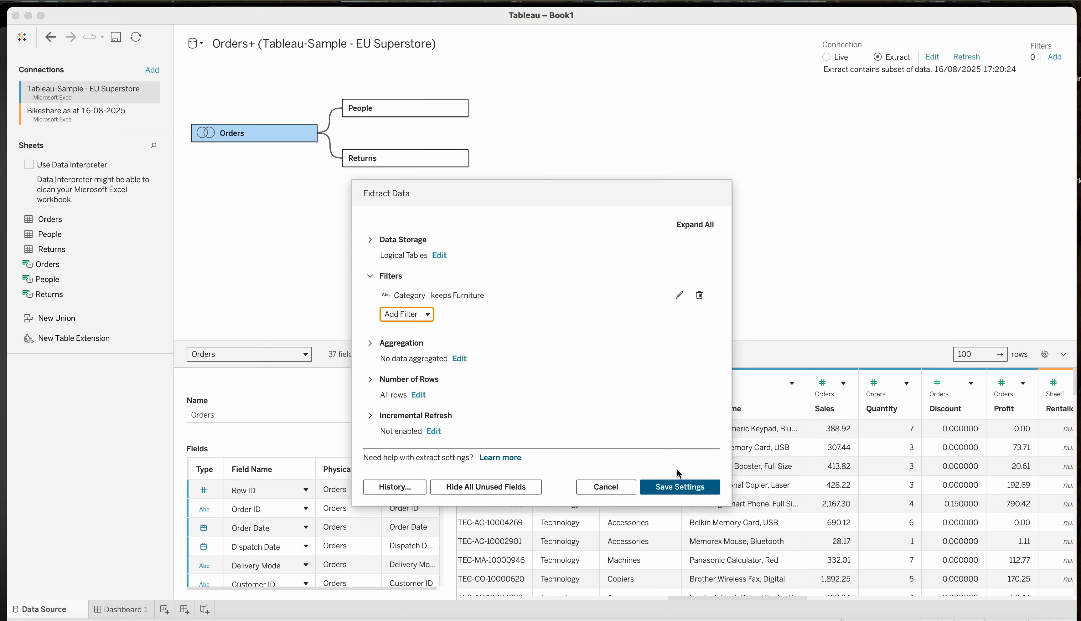
left_click(681, 486)
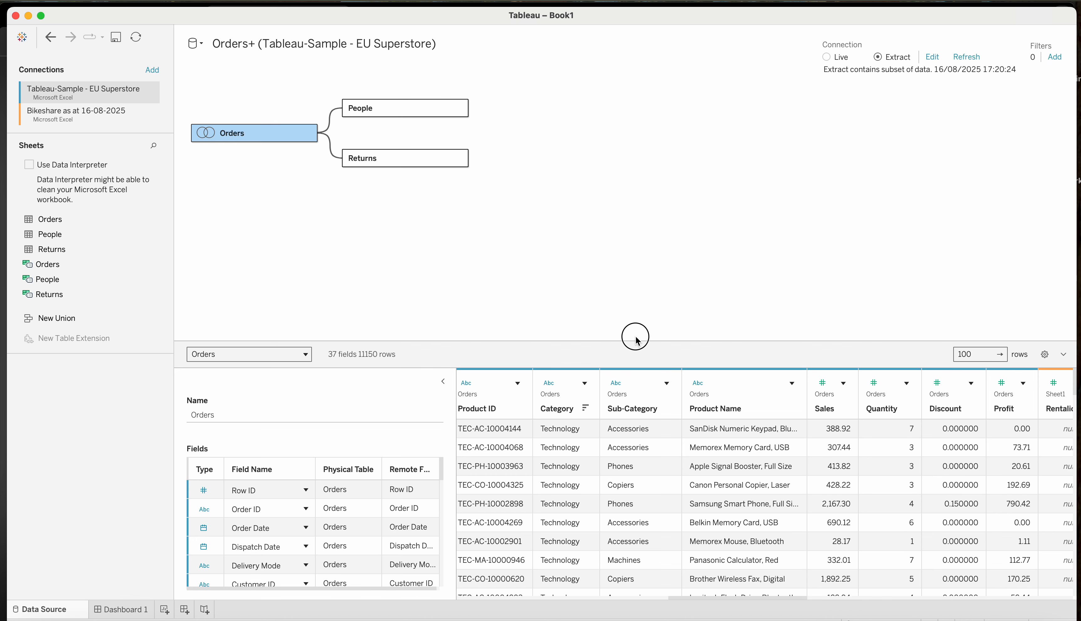
Enlarge the data preview area and sort the Orders rows by Category in ascending order
left_click_drag(635, 340, 632, 281)
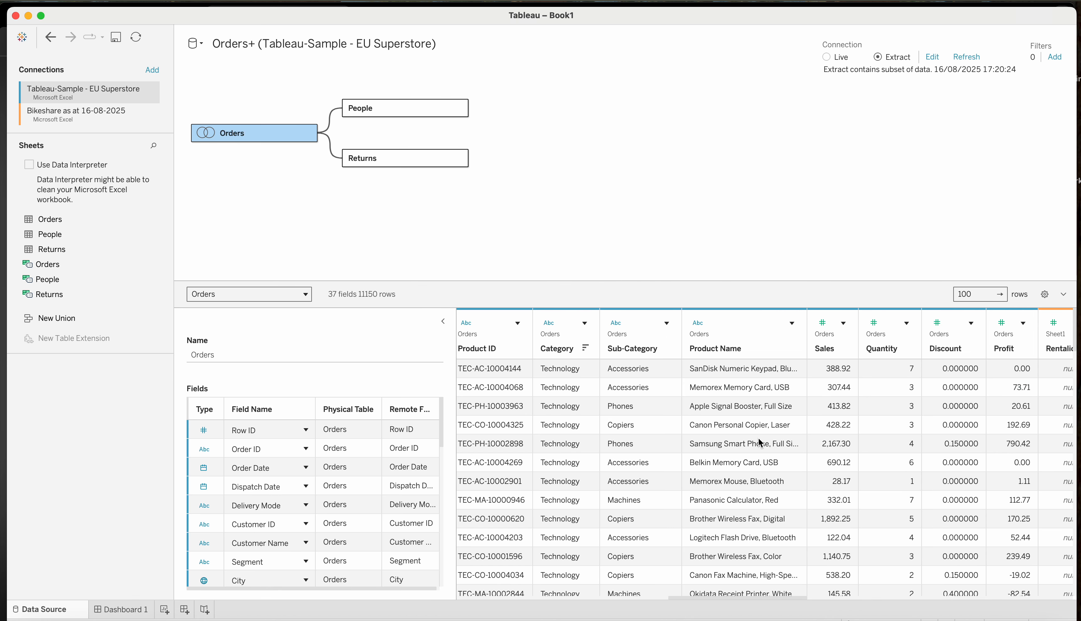
scroll(759, 439, "right", 2)
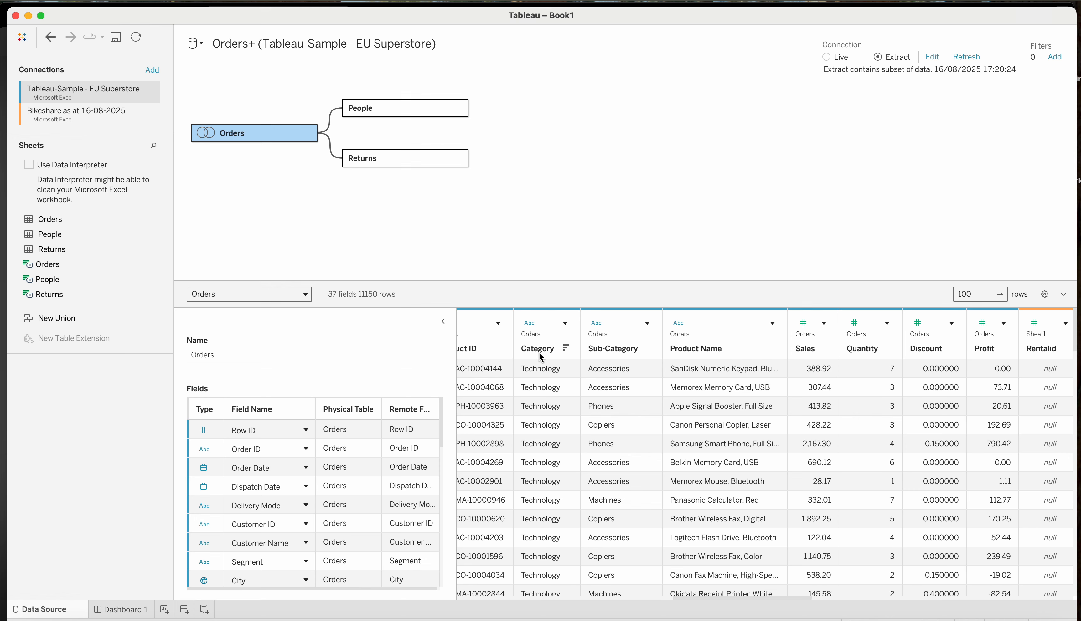
left_click(567, 349)
left_click(567, 347)
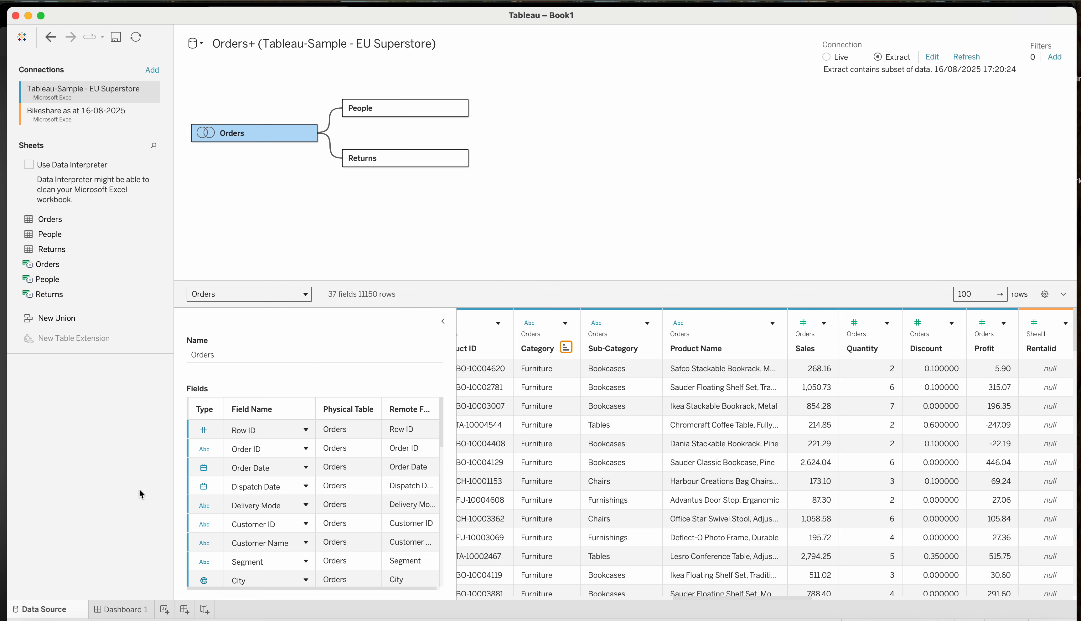
Create a new worksheet and place the Category field on Rows
left_click(165, 612)
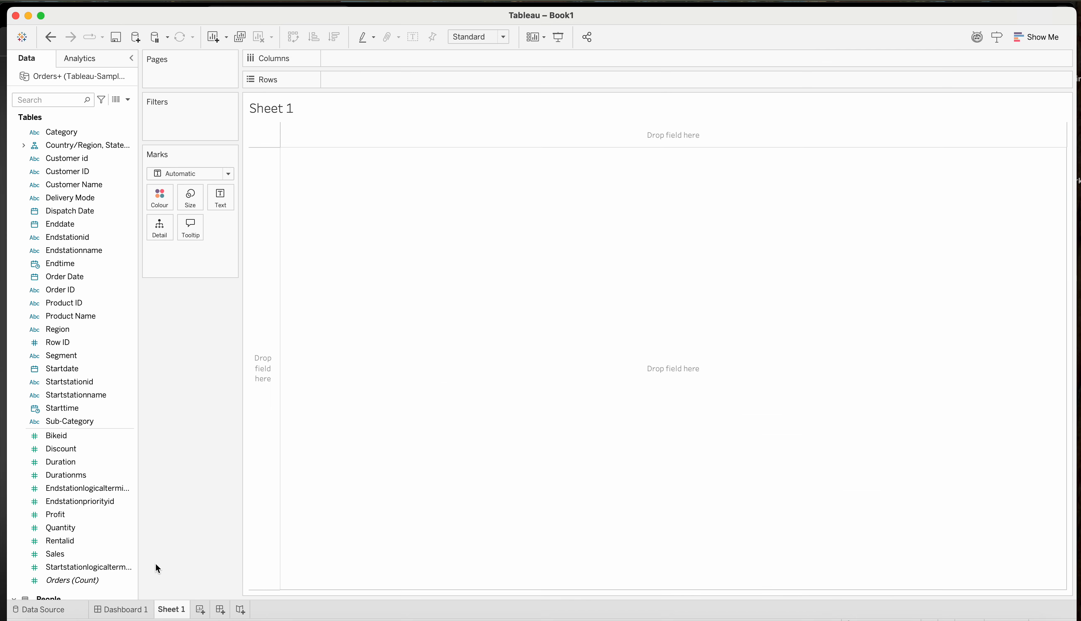
left_click_drag(59, 133, 332, 77)
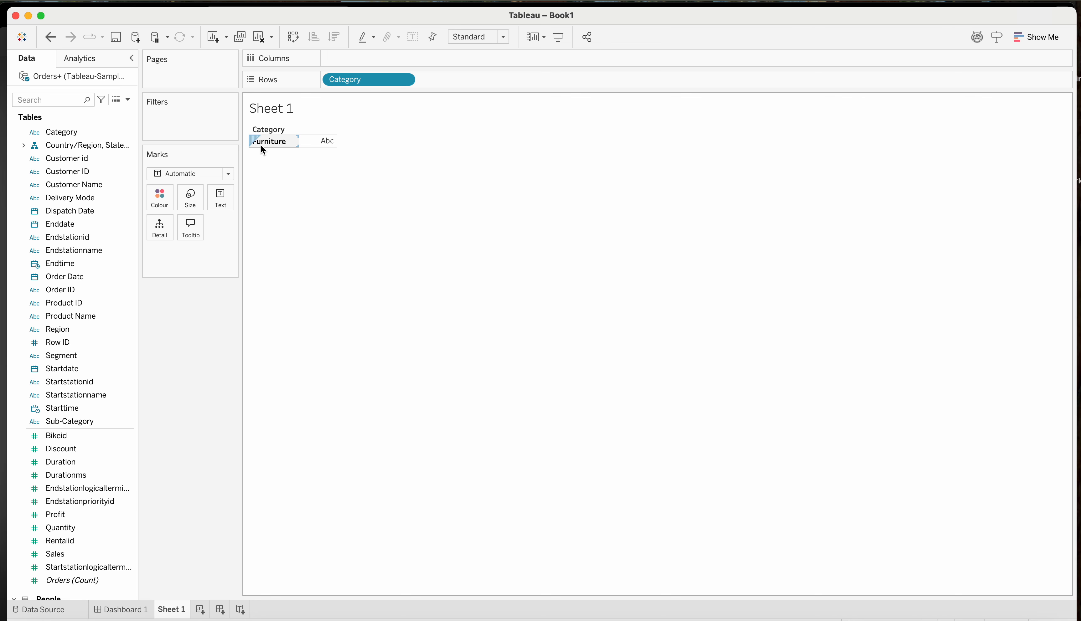
Review the order of operations list on Dashboard 1 against the data source page and Sheet 1
left_click(128, 613)
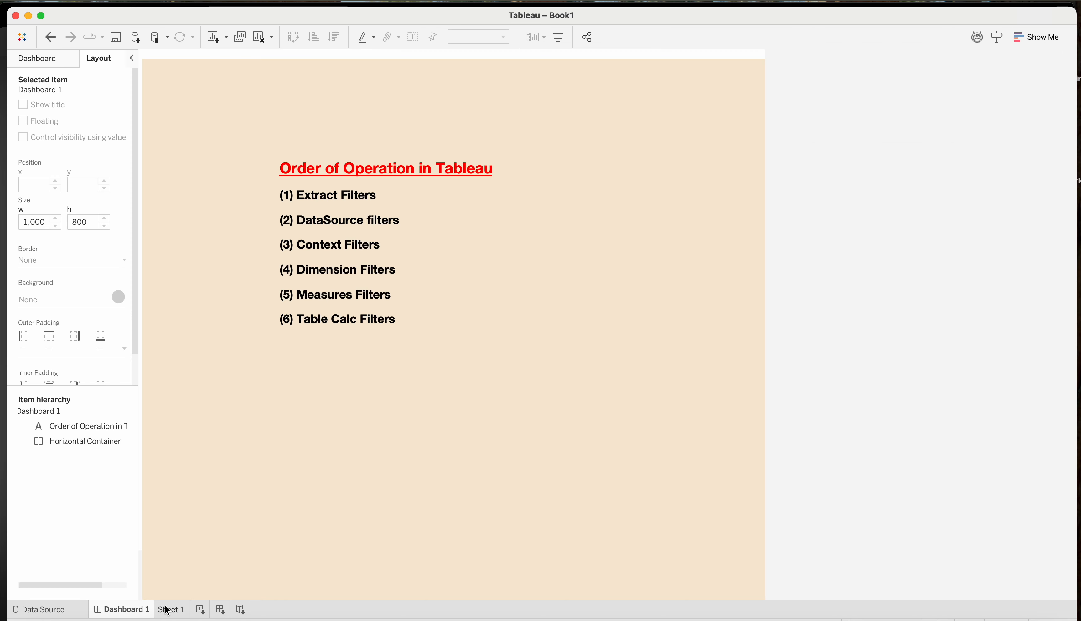
left_click(58, 611)
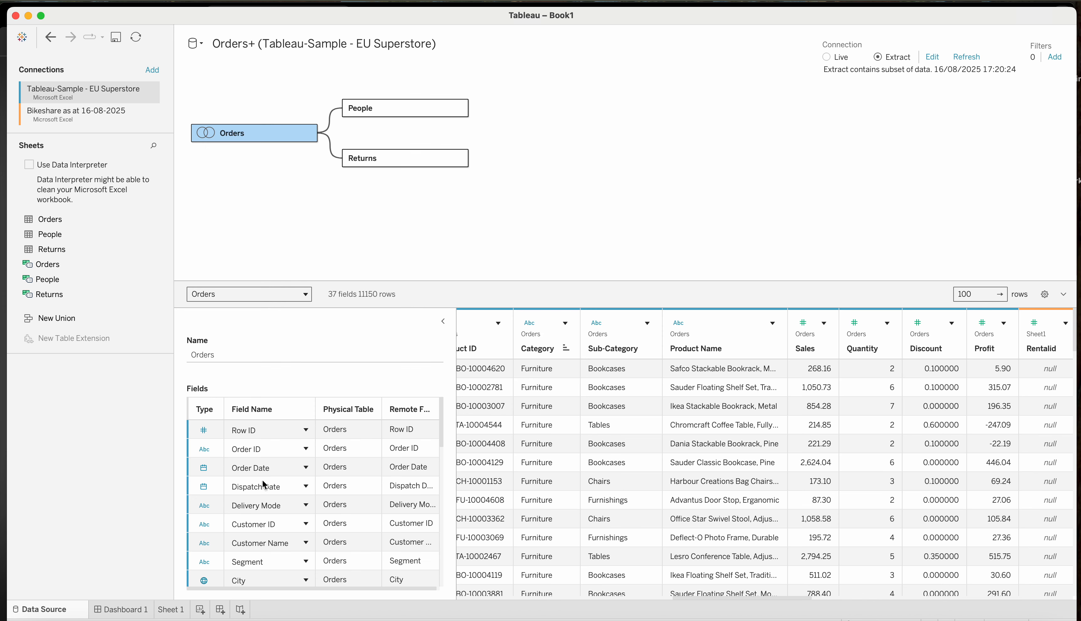
left_click(172, 612)
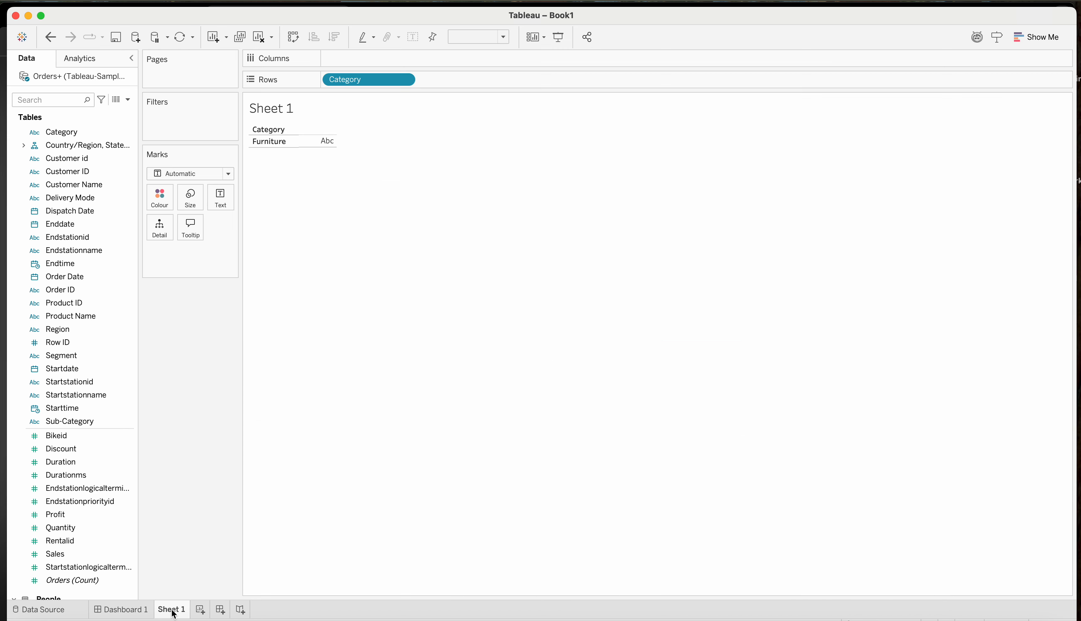
left_click(132, 611)
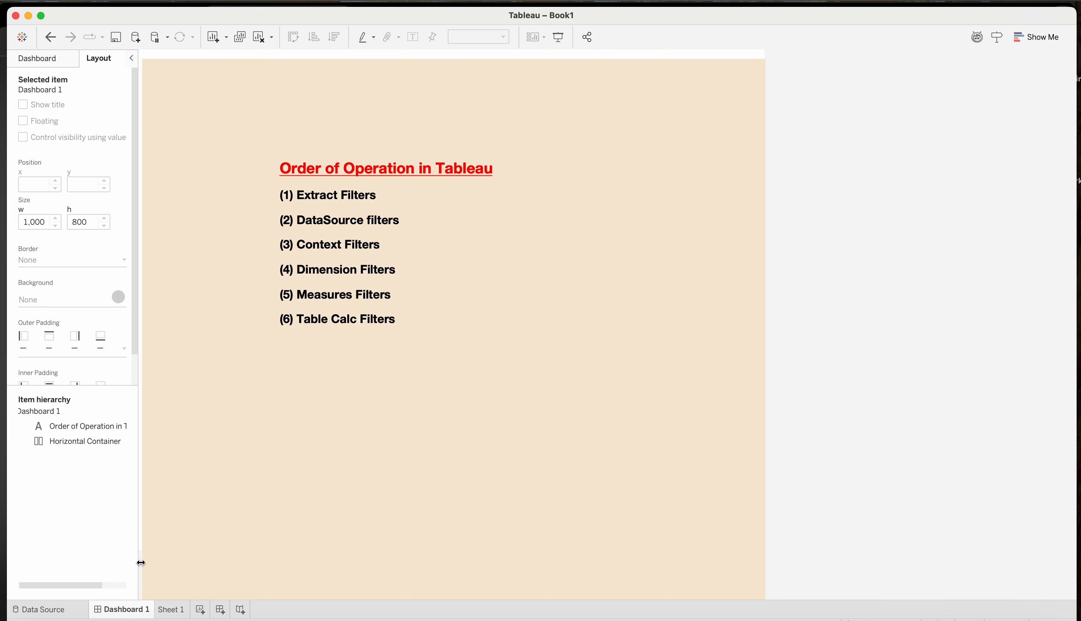
Return to the data source page and toggle its connection to Live and back to Extract
left_click(60, 610)
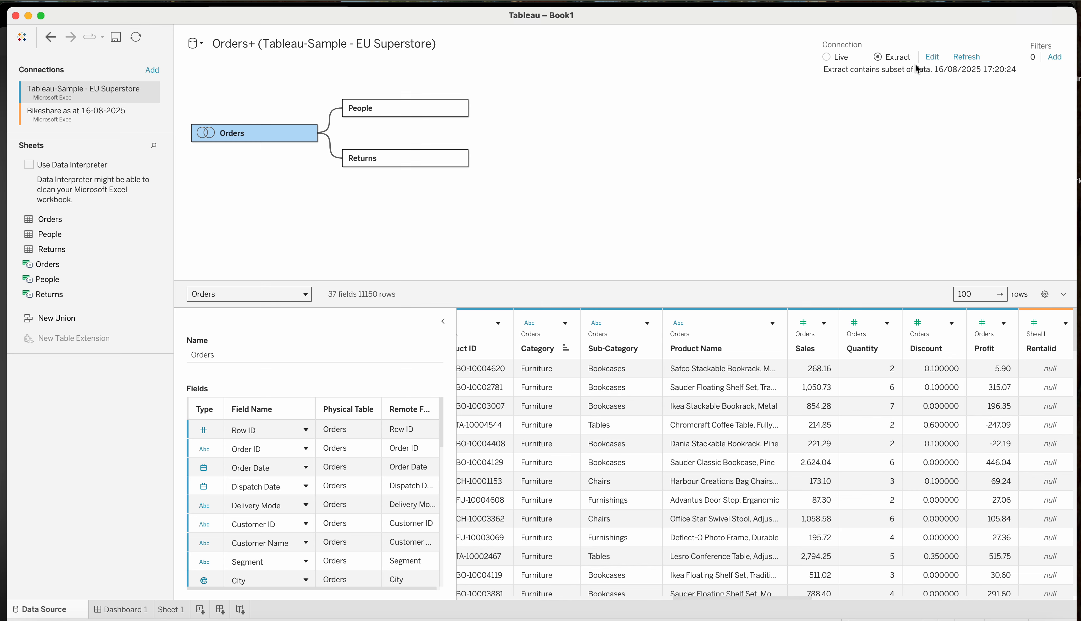
left_click(826, 60)
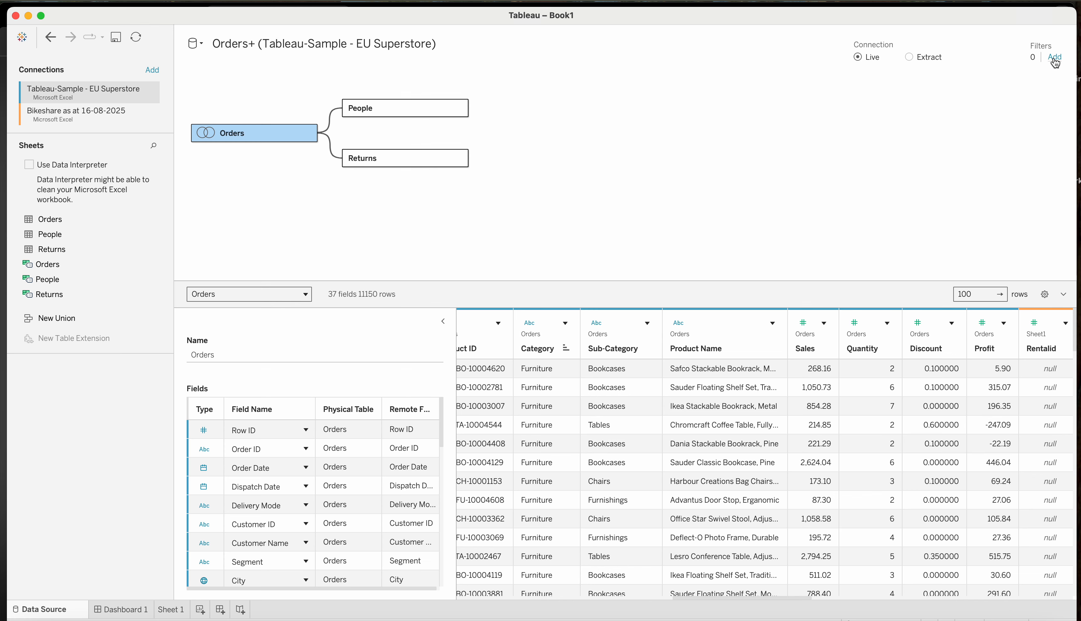
left_click(910, 58)
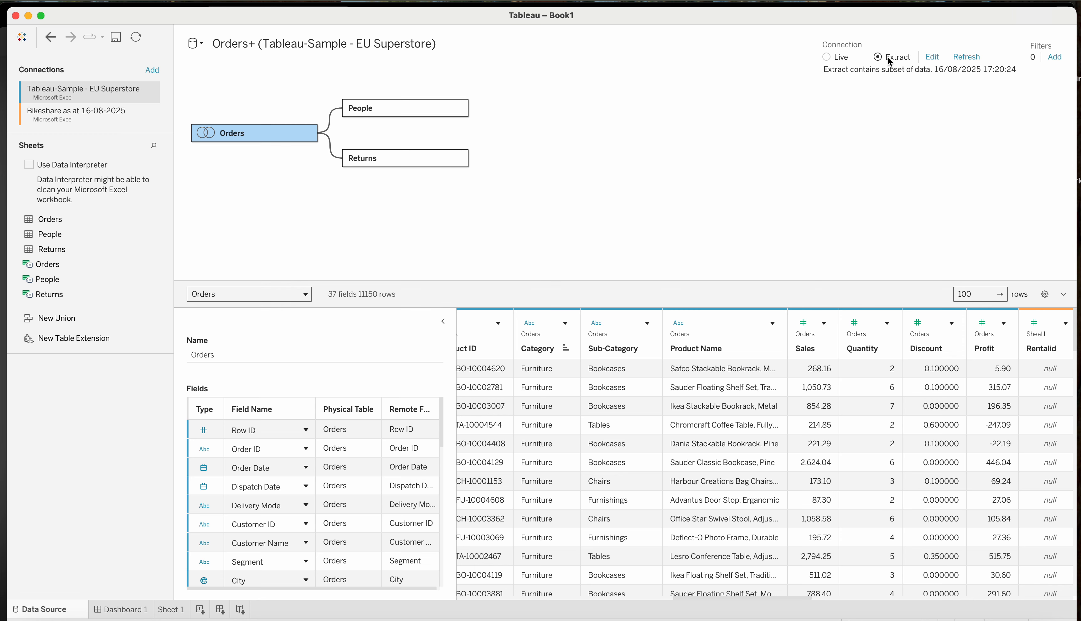
Open the data source filters of the Orders+ data source for editing
left_click(1056, 58)
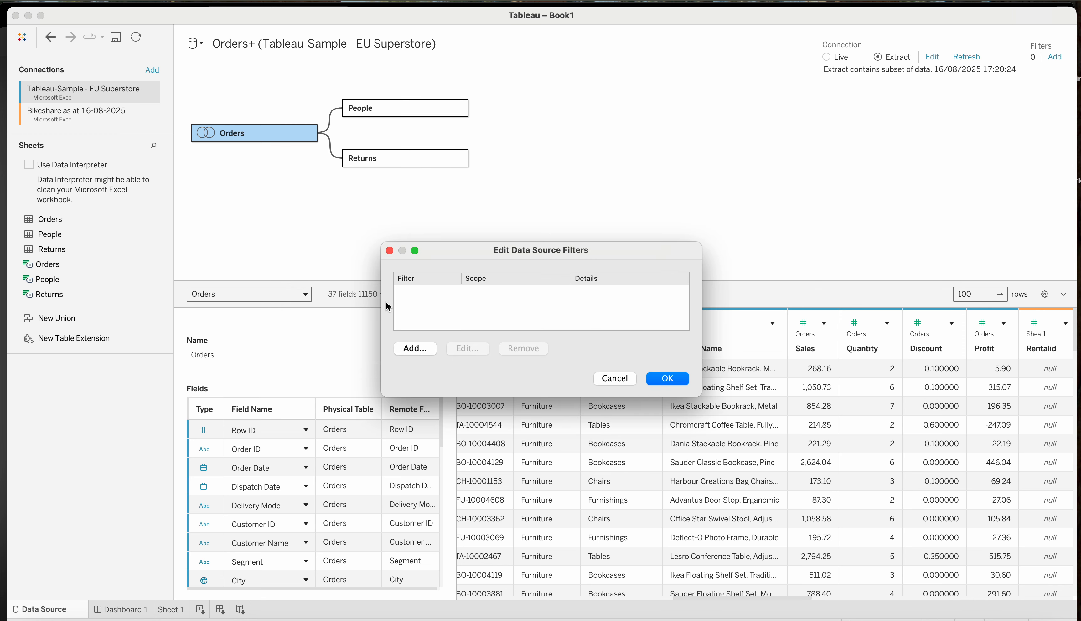
left_click(426, 350)
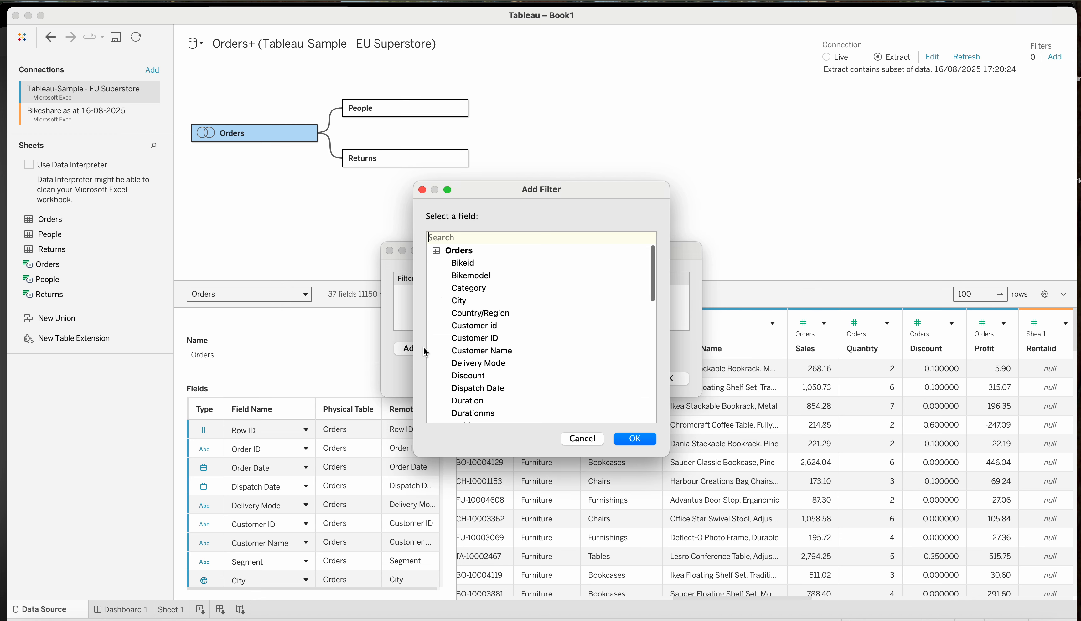
scroll(478, 331, "down", 5)
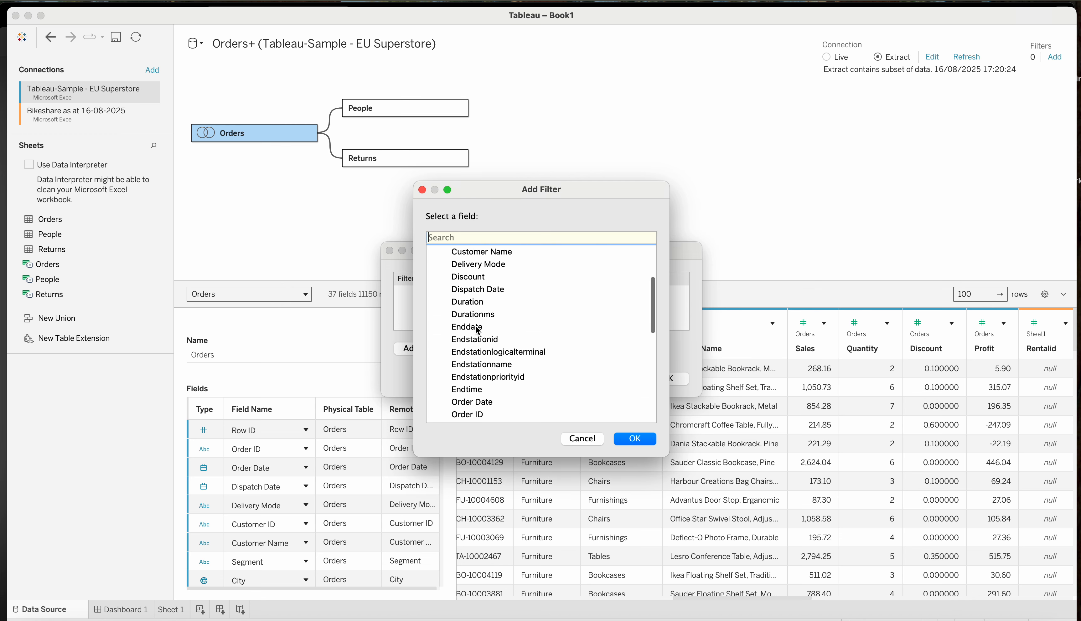
scroll(478, 331, "up", 5)
left_click(474, 292)
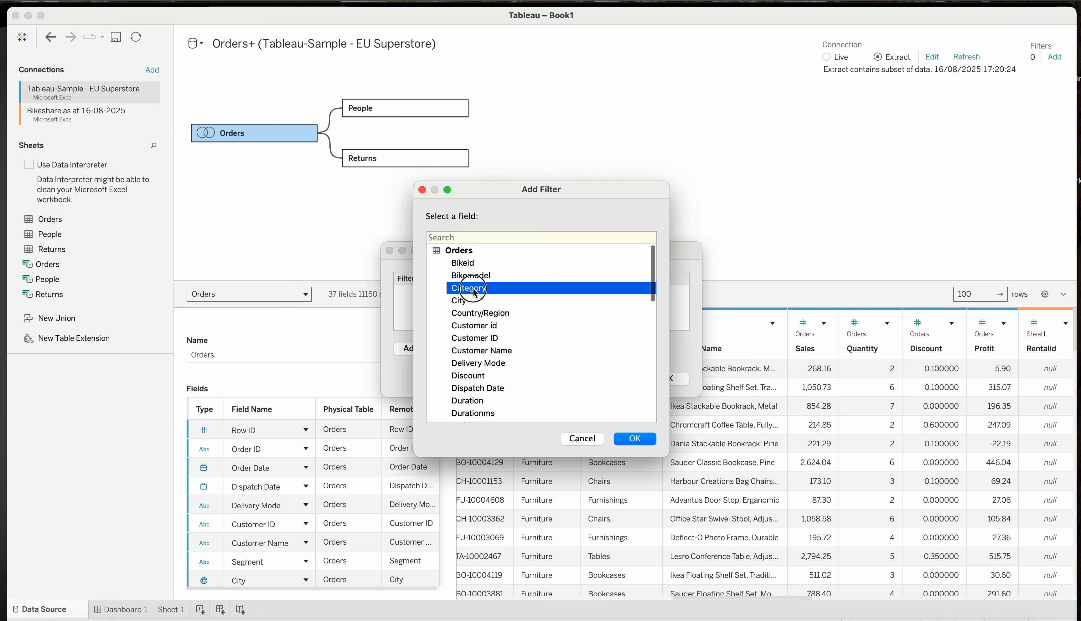
left_click(635, 438)
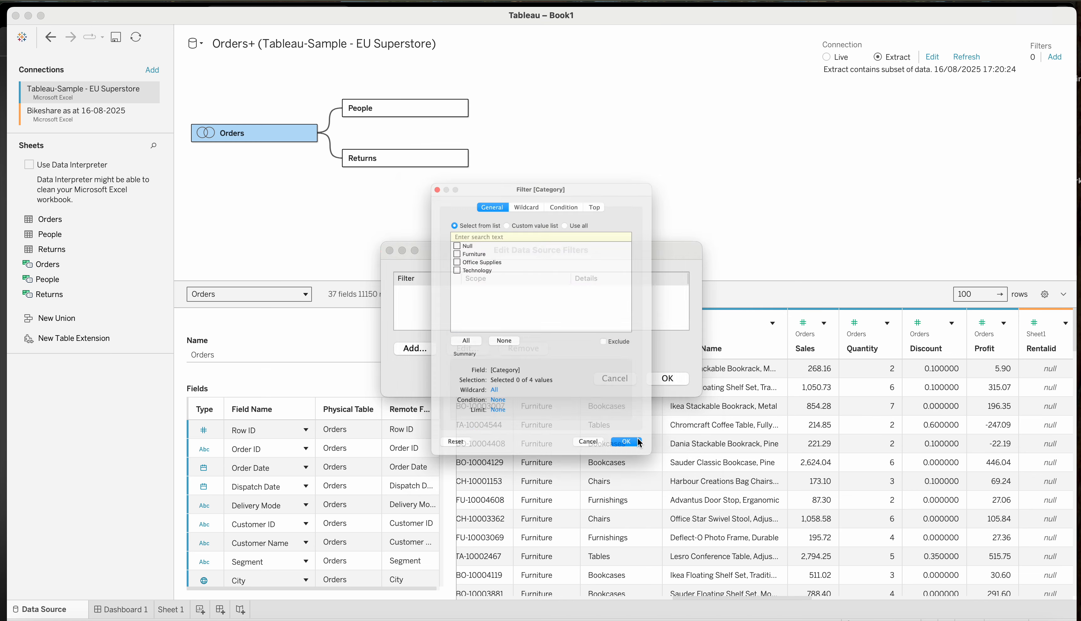
left_click(608, 489)
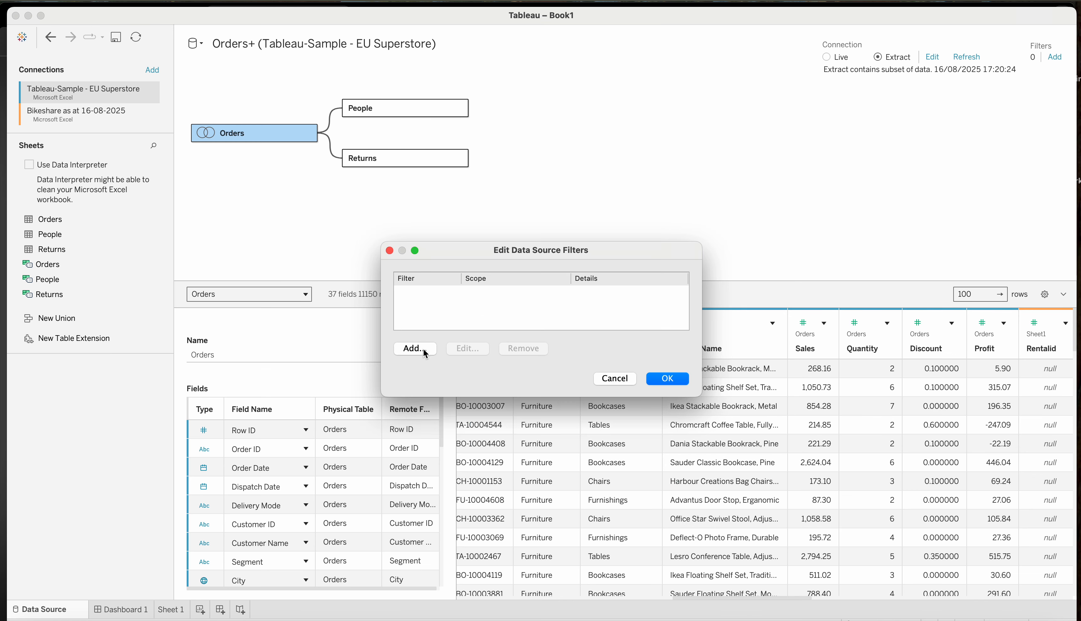
Add a data source filter on the Orders table's Region field that keeps only Central
left_click(416, 349)
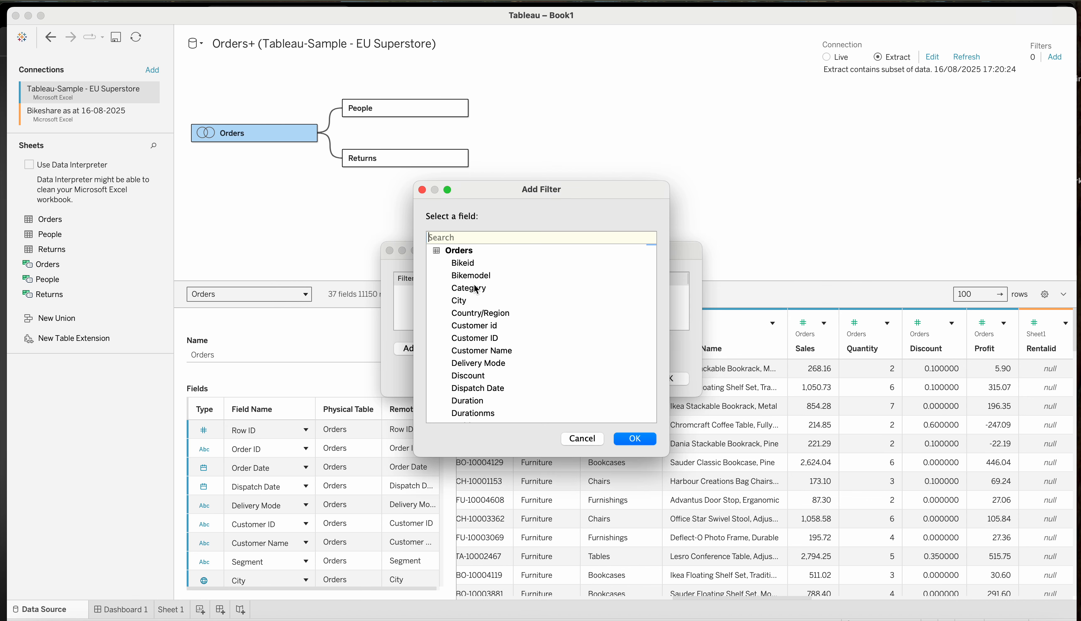
type("re")
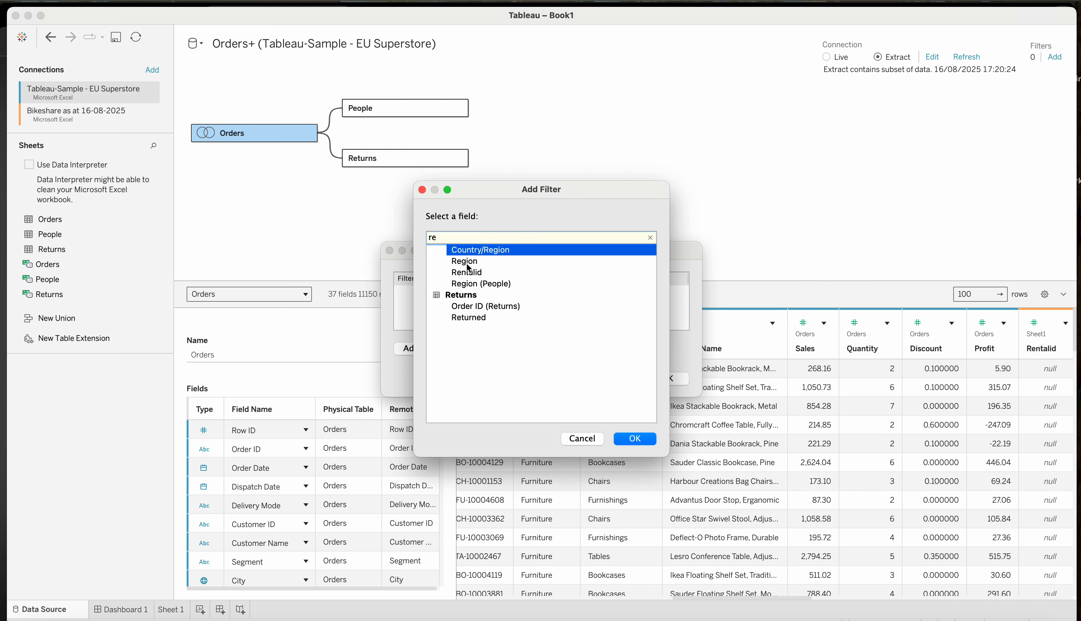
left_click(467, 264)
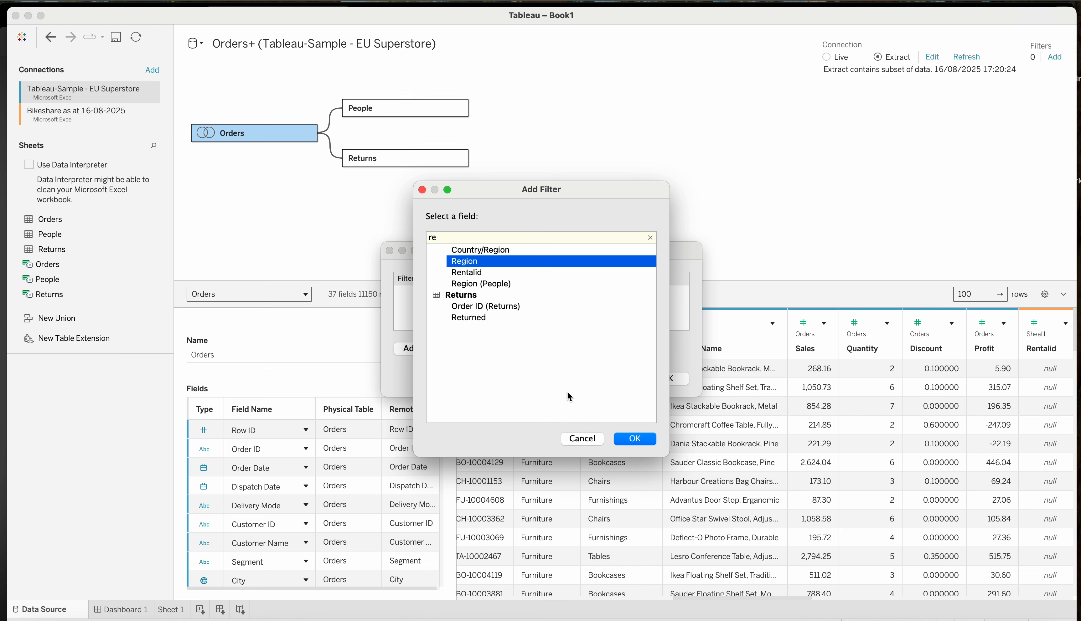
left_click(633, 440)
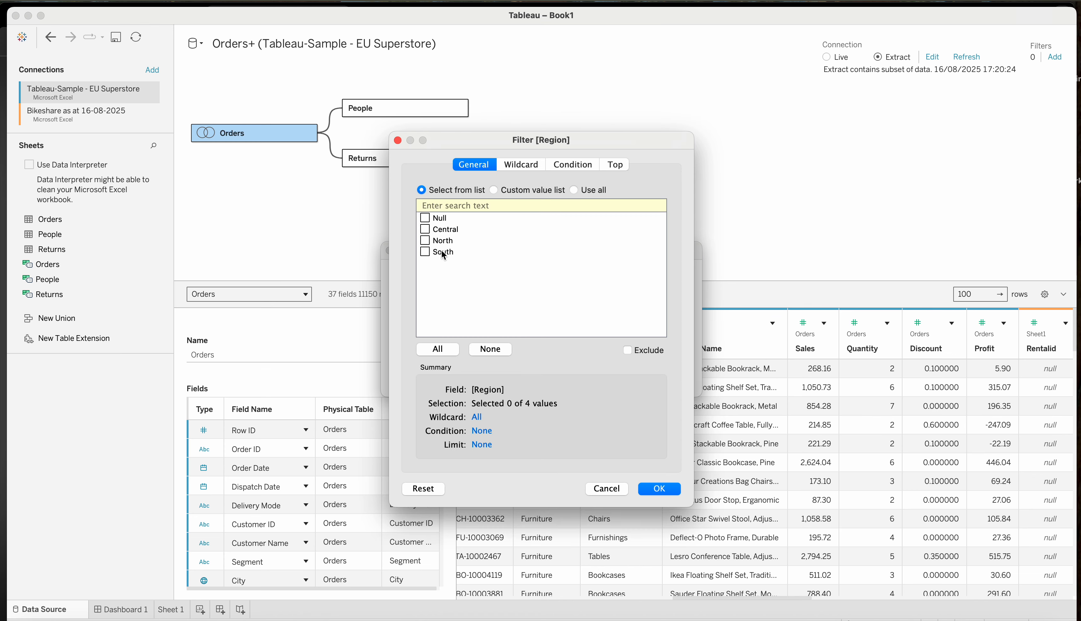
left_click(659, 490)
left_click(666, 379)
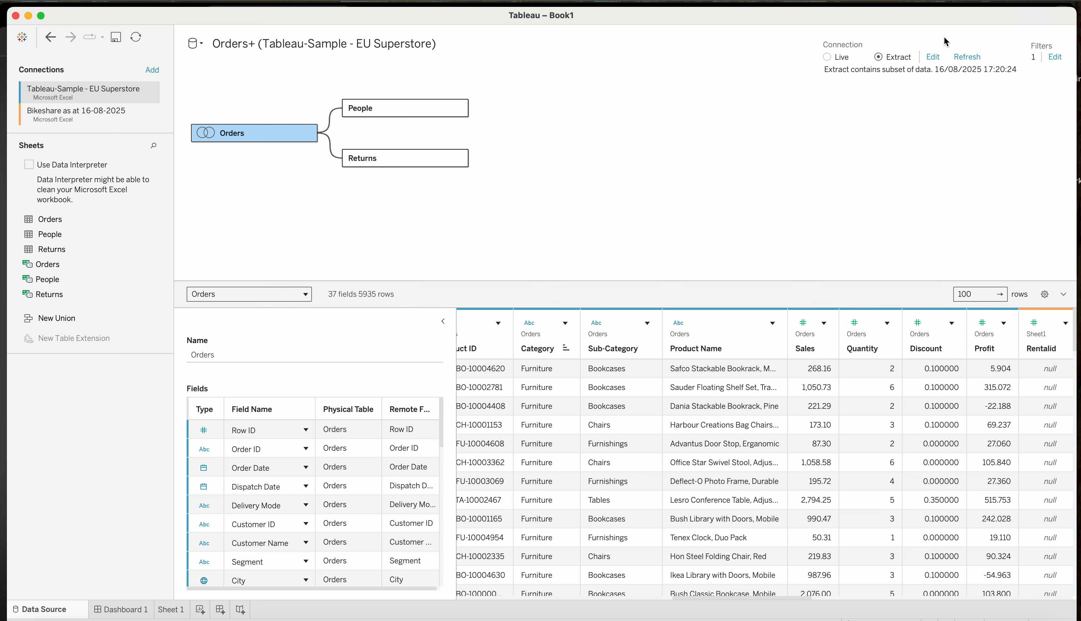
Review the data source filters with the connection set to Live and restore the Extract connection
left_click(827, 59)
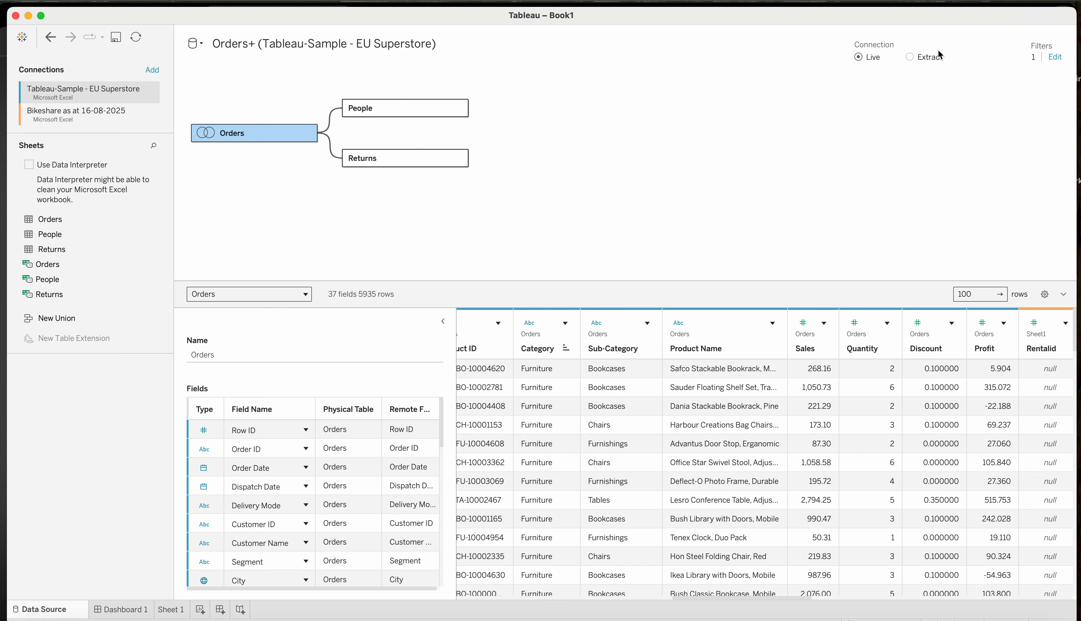
left_click(1057, 58)
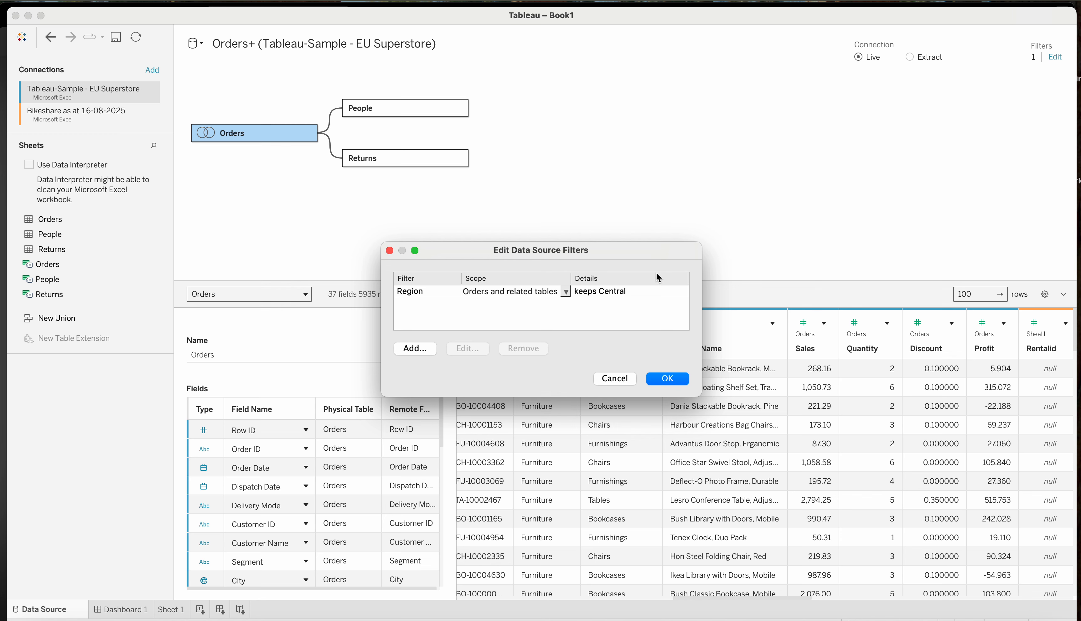
left_click(668, 379)
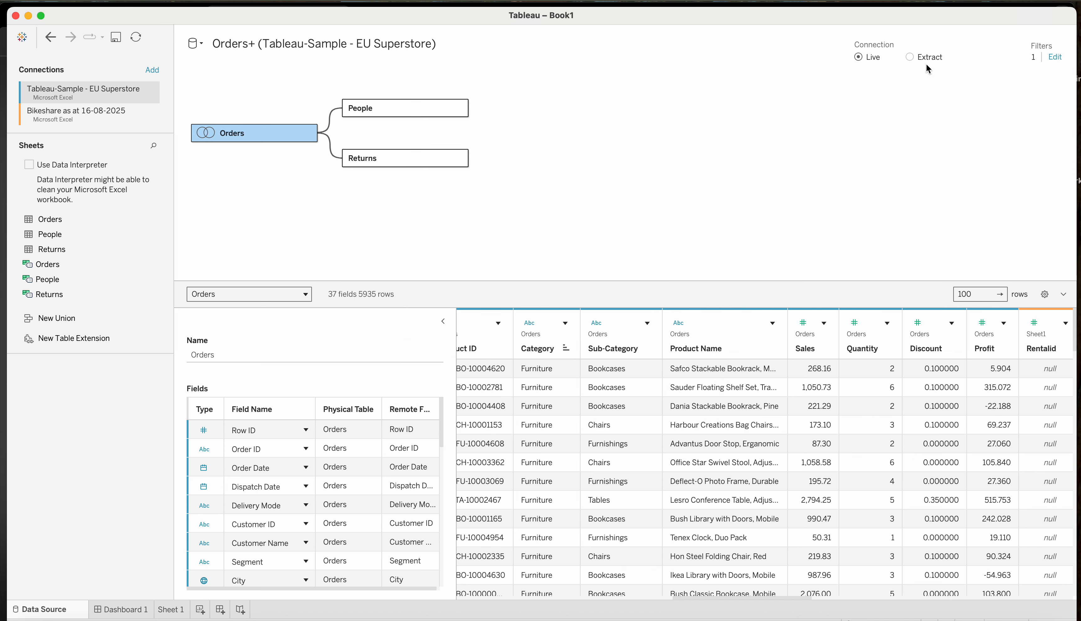
left_click(910, 57)
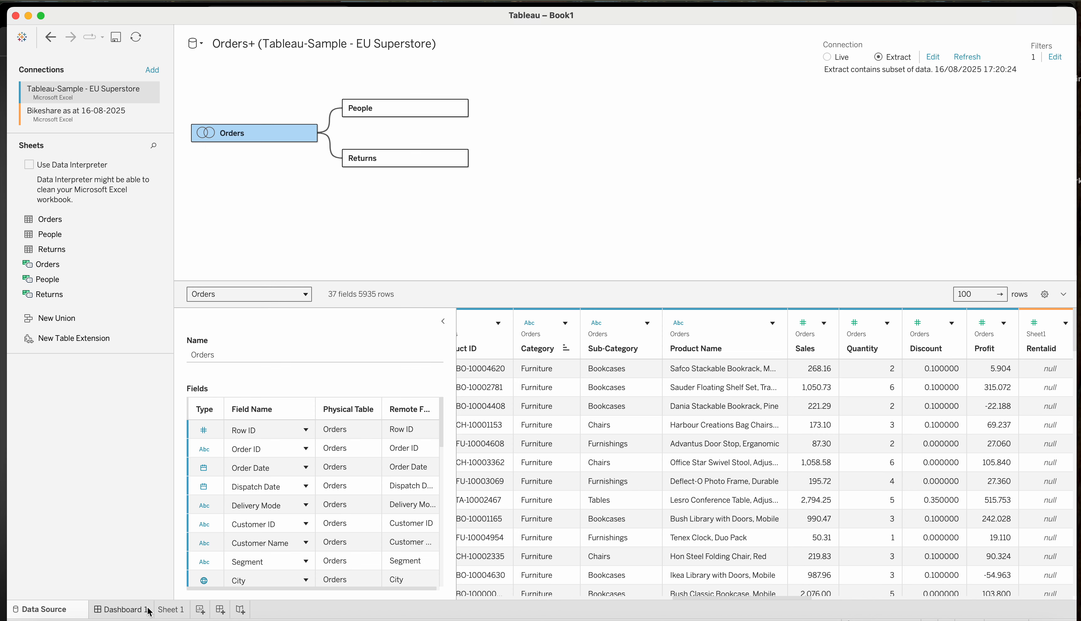
Place Region after Category on the Rows of Sheet 1 and return to the order of operations list on Dashboard 1
left_click(175, 610)
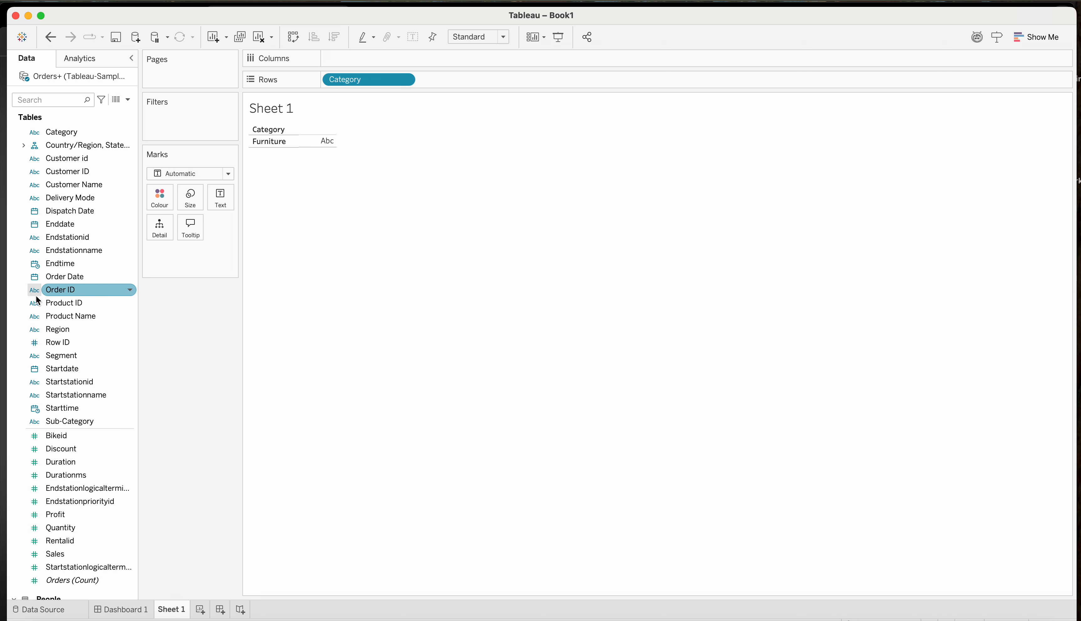
left_click(63, 100)
type("re")
left_click(61, 172)
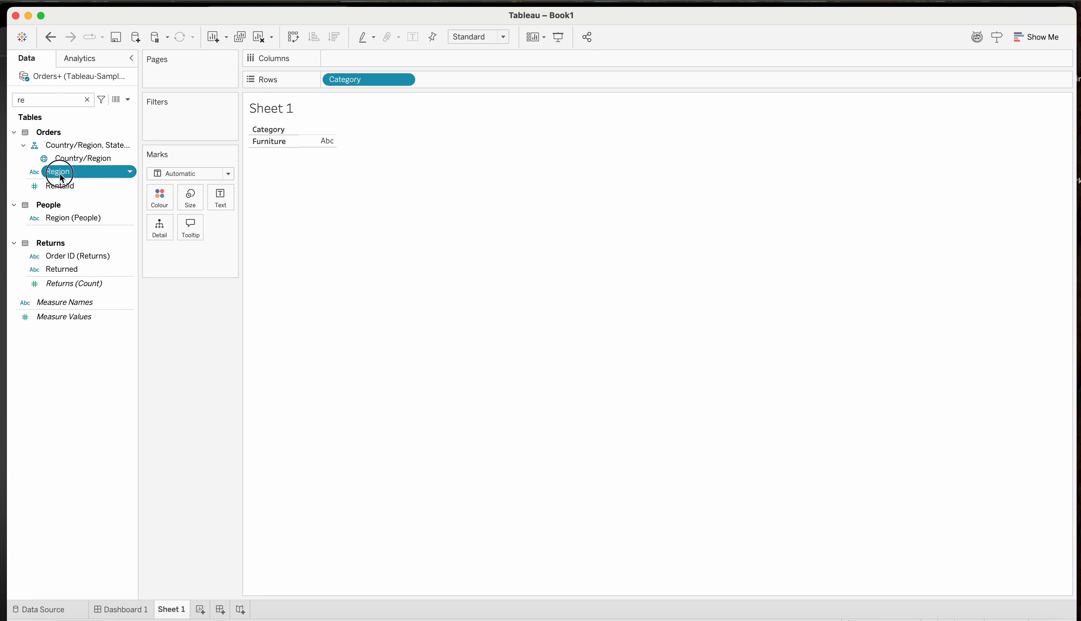
left_click_drag(62, 177, 493, 80)
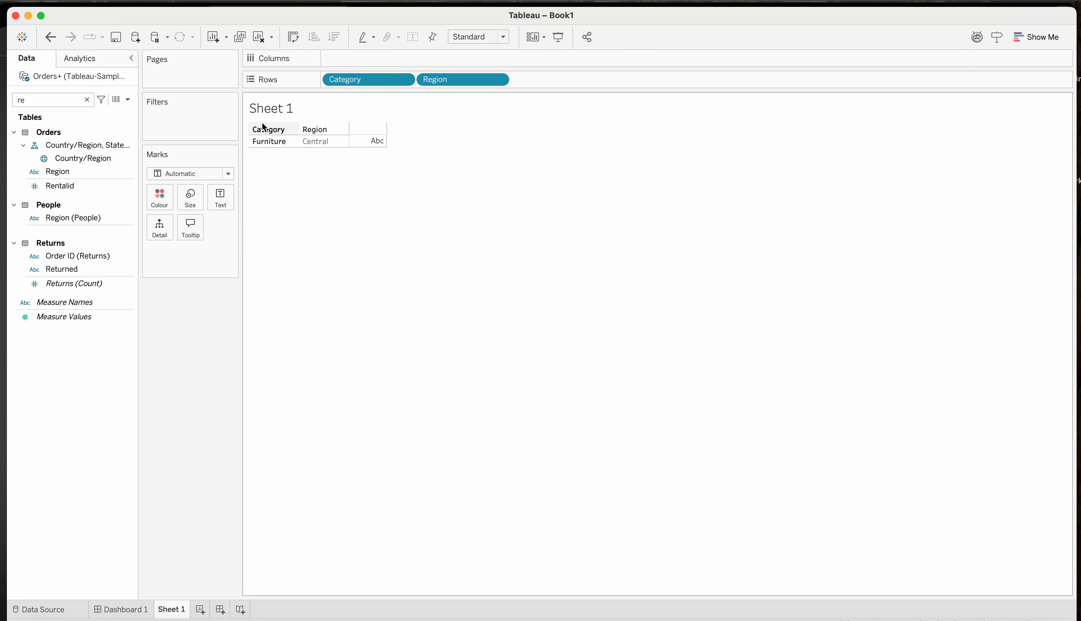
mouse_move(122, 615)
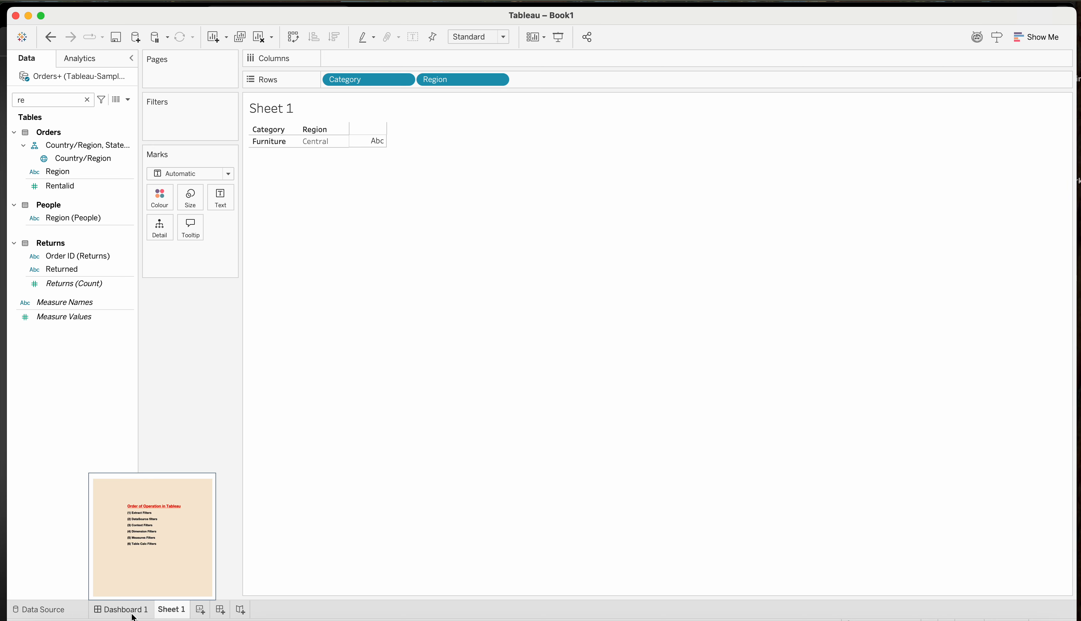
left_click(130, 613)
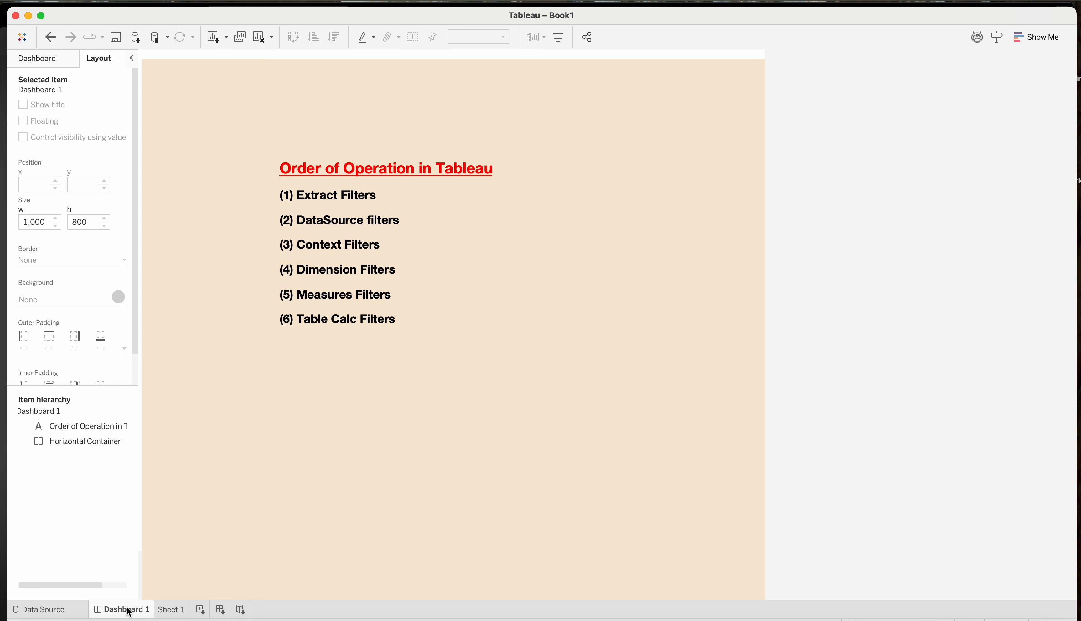
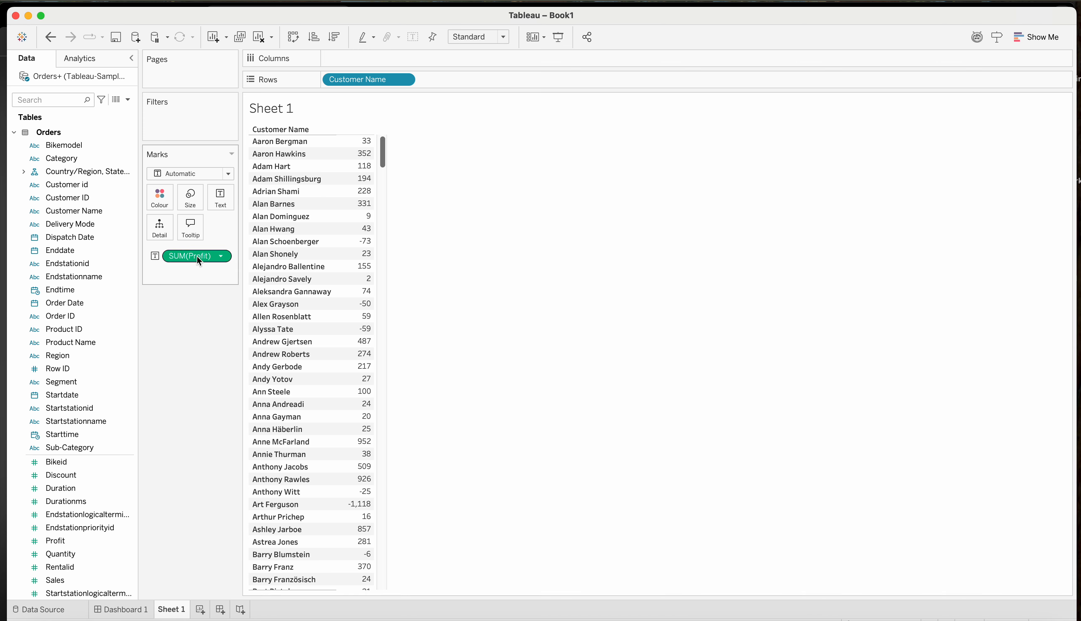
Add Sales to the Customer Name table and filter Customer Name to the top 10 by sum of Profit
double_click(60, 583)
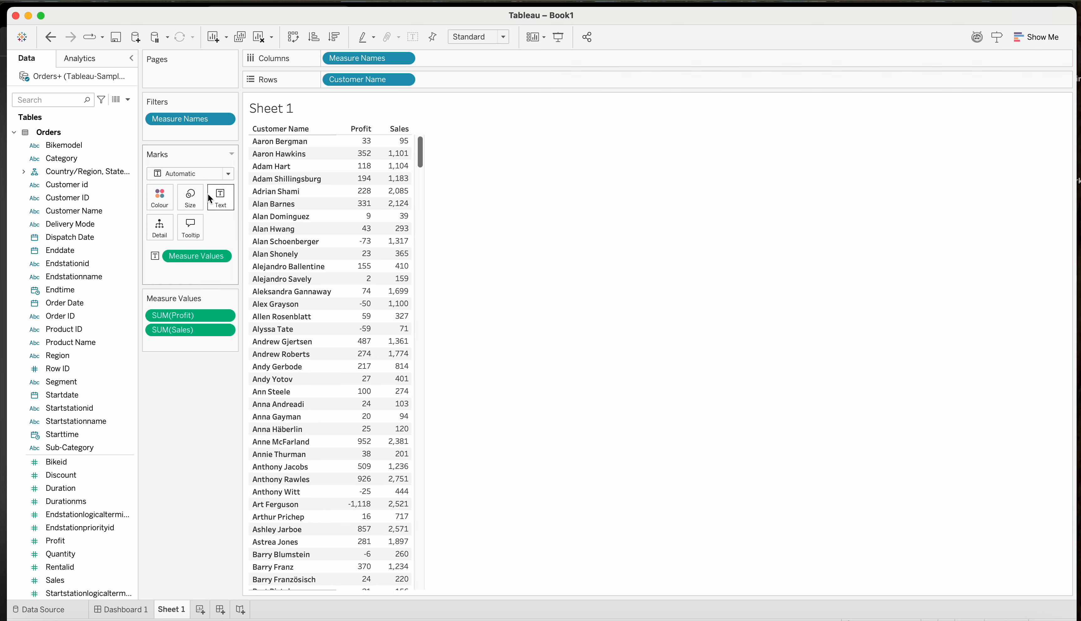
left_click_drag(64, 212, 173, 137)
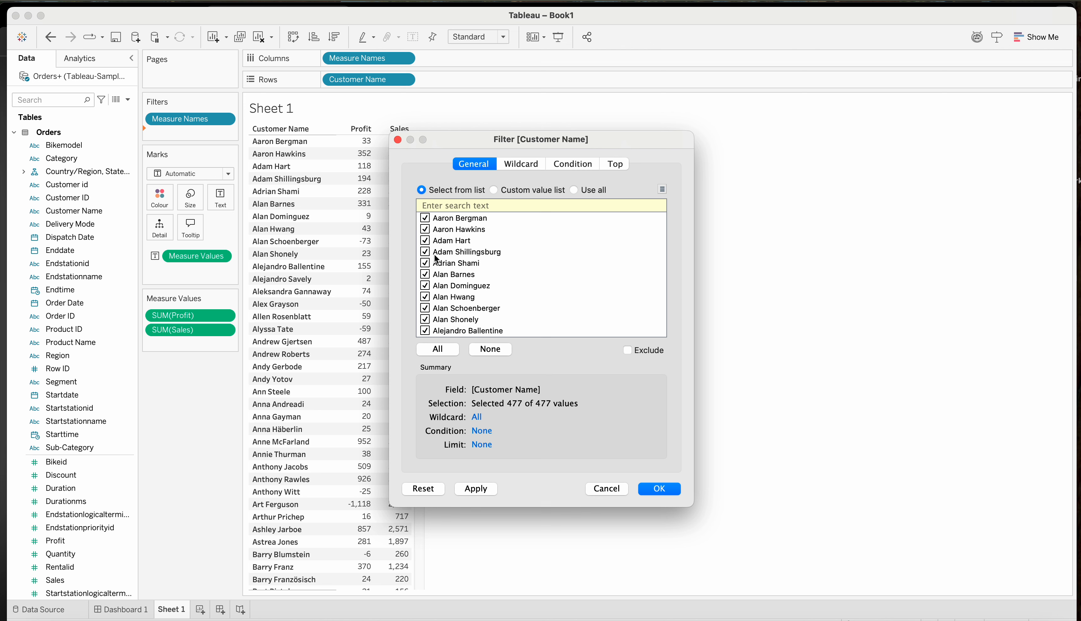
left_click(612, 171)
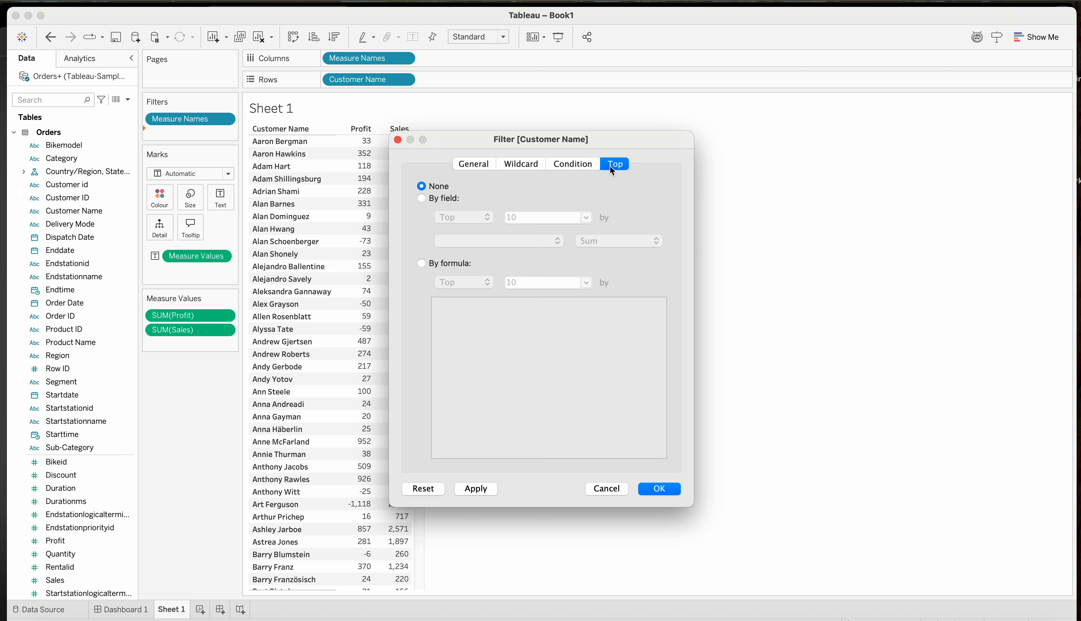
left_click(422, 199)
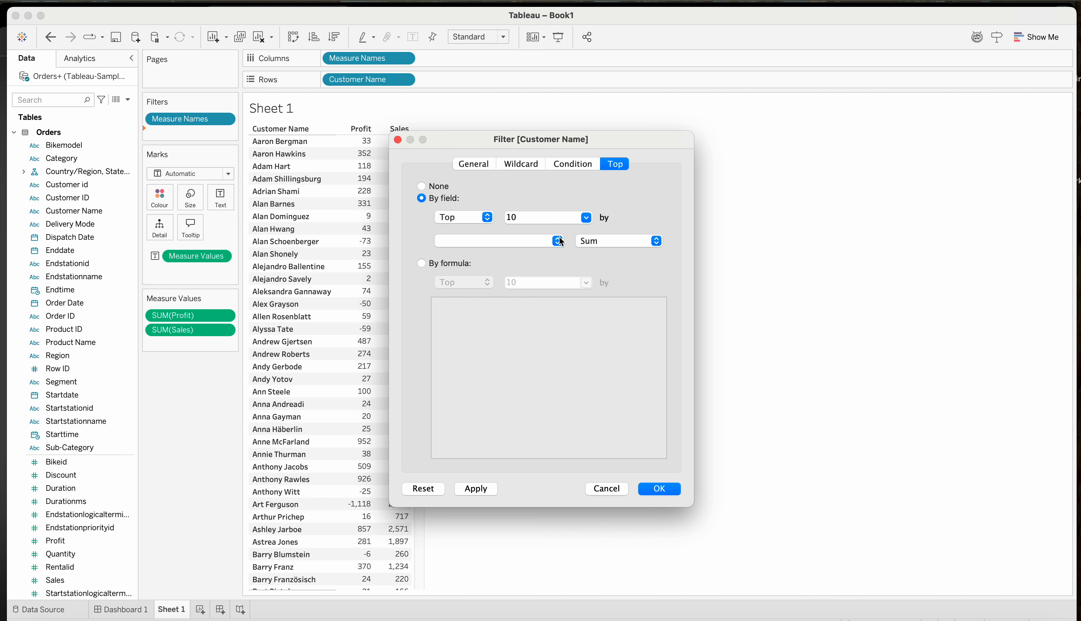
left_click(538, 246)
type("pr")
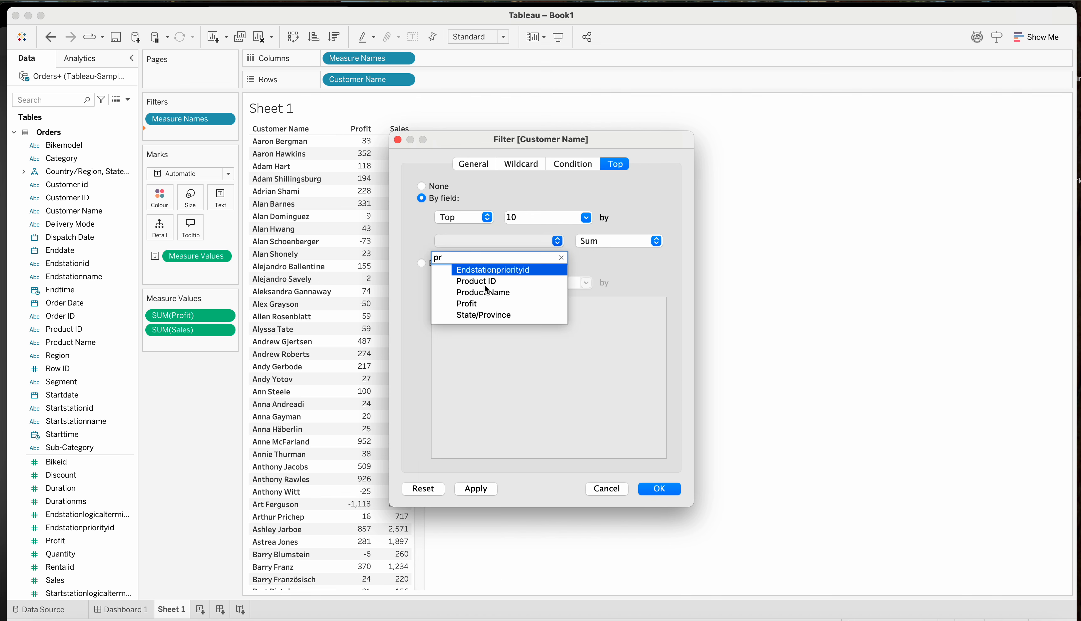
left_click(480, 303)
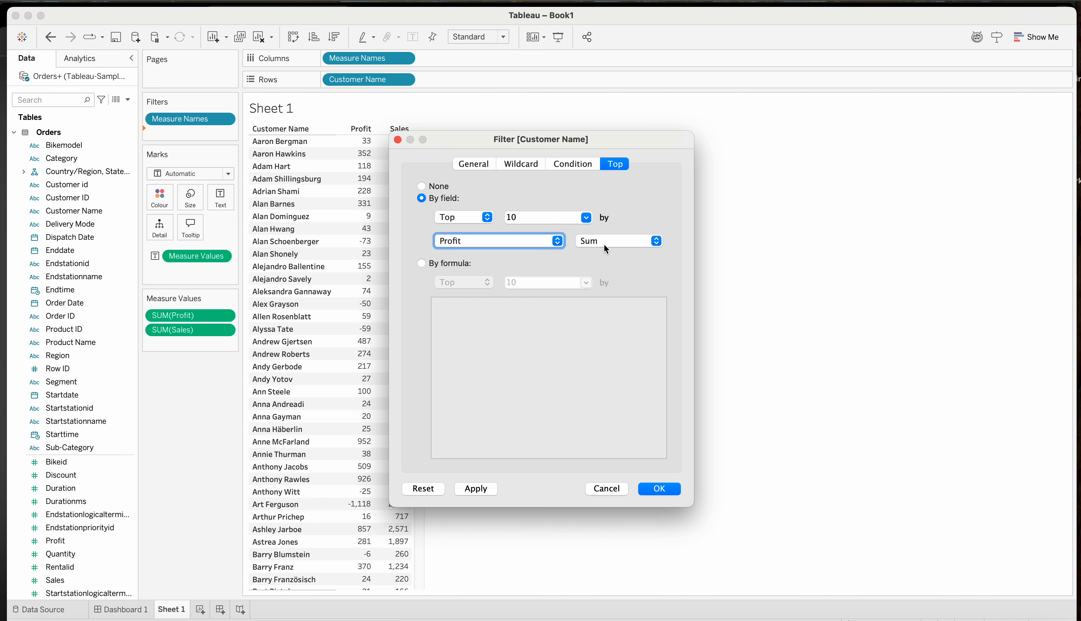
left_click(489, 489)
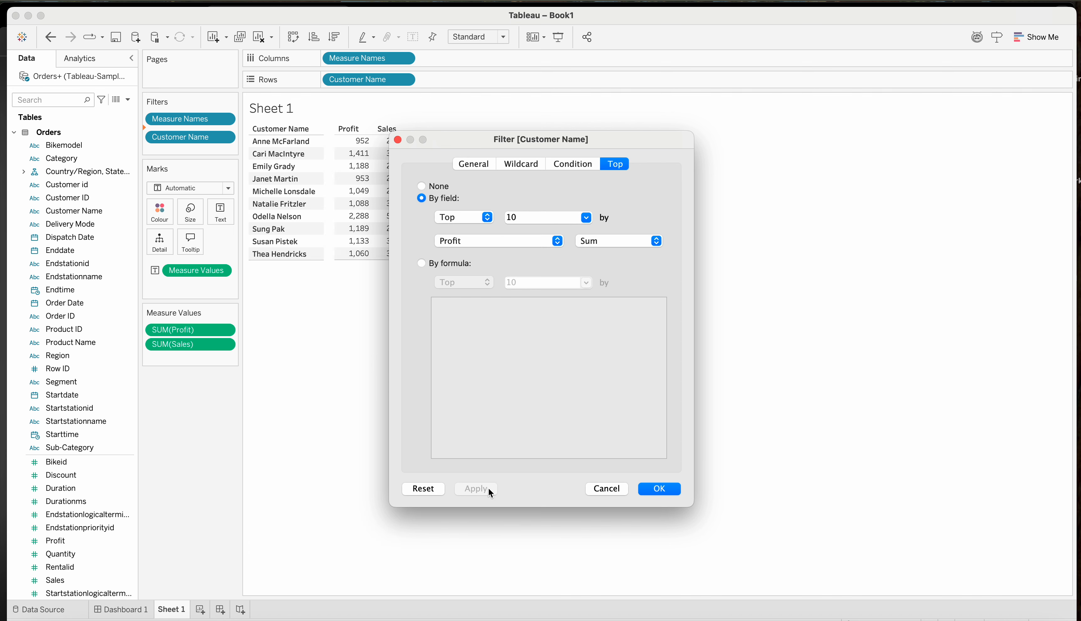
left_click(665, 489)
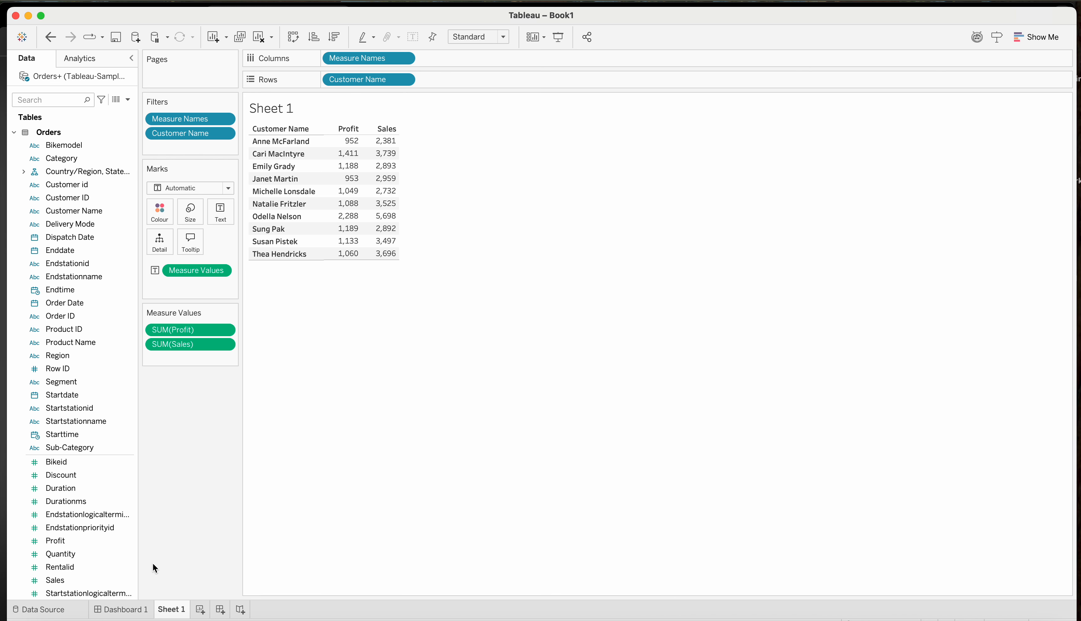
Check the order of operations list on Dashboard 1 and add a Segment filter on Sheet 1 that keeps only Consumer
left_click(128, 610)
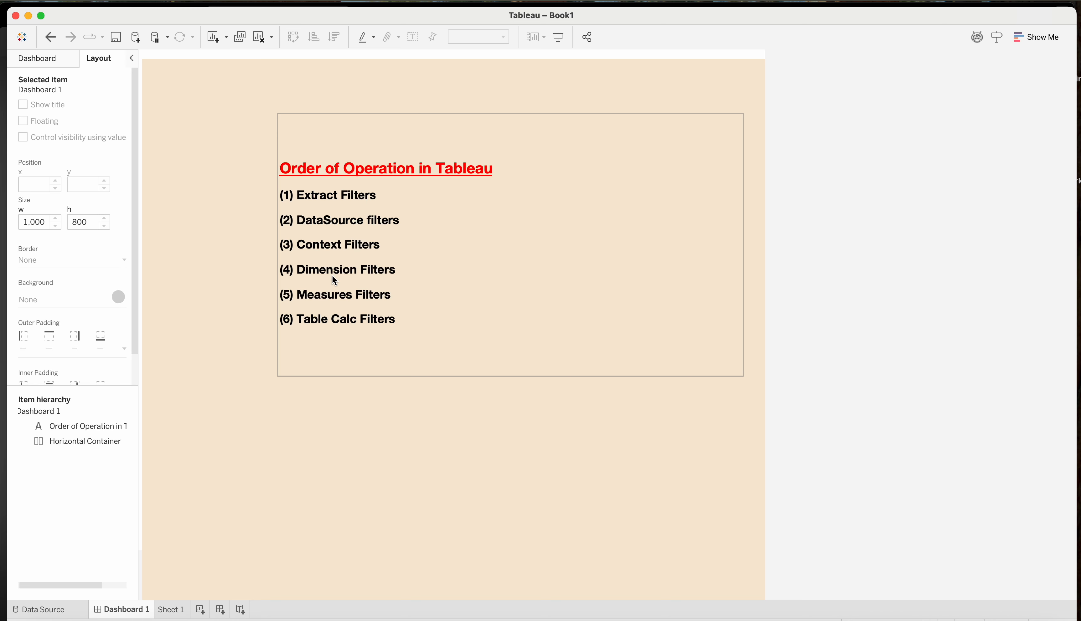
left_click(175, 614)
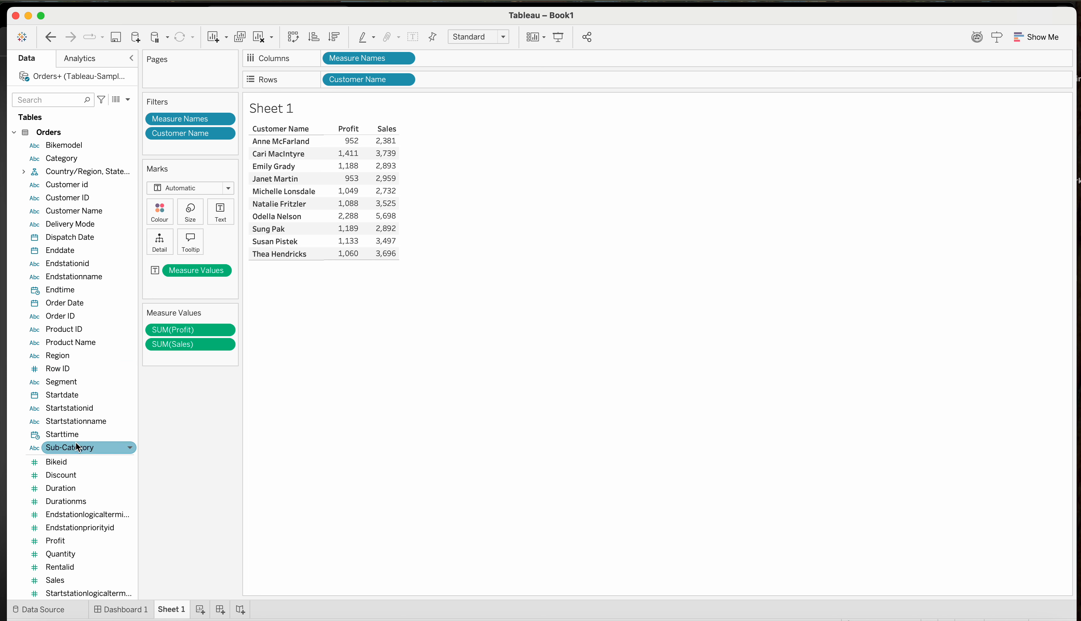
left_click_drag(70, 381, 184, 142)
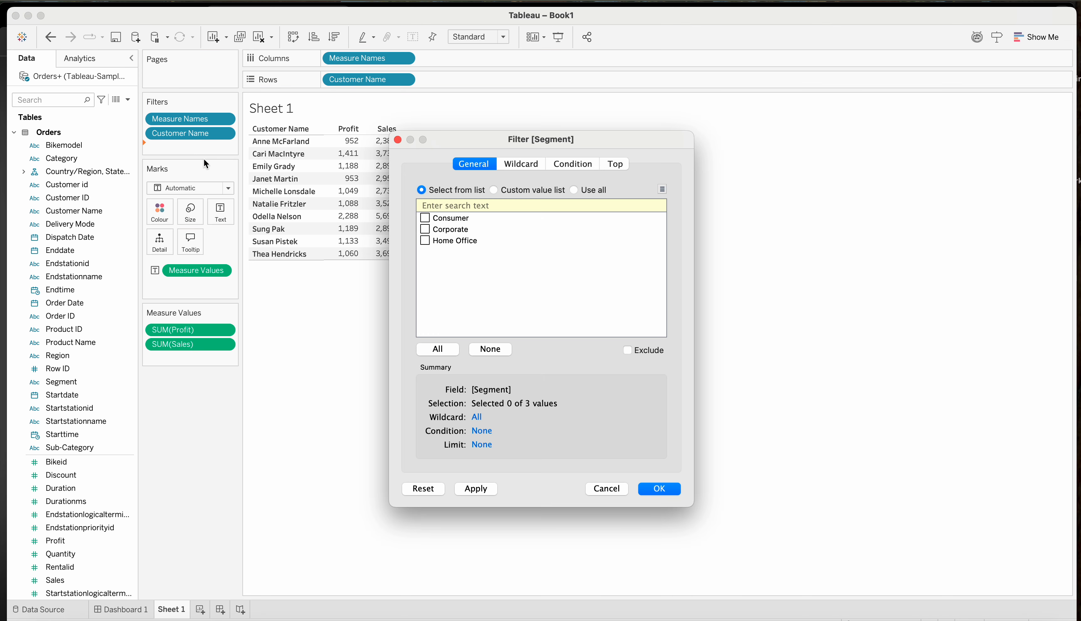
left_click(427, 219)
left_click(479, 490)
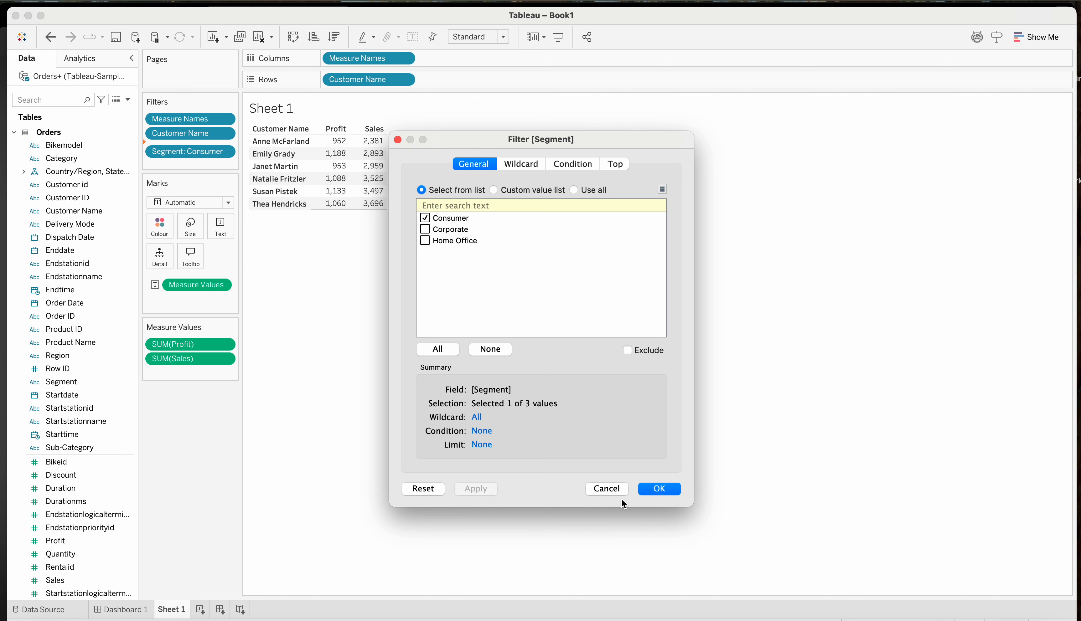
left_click(655, 490)
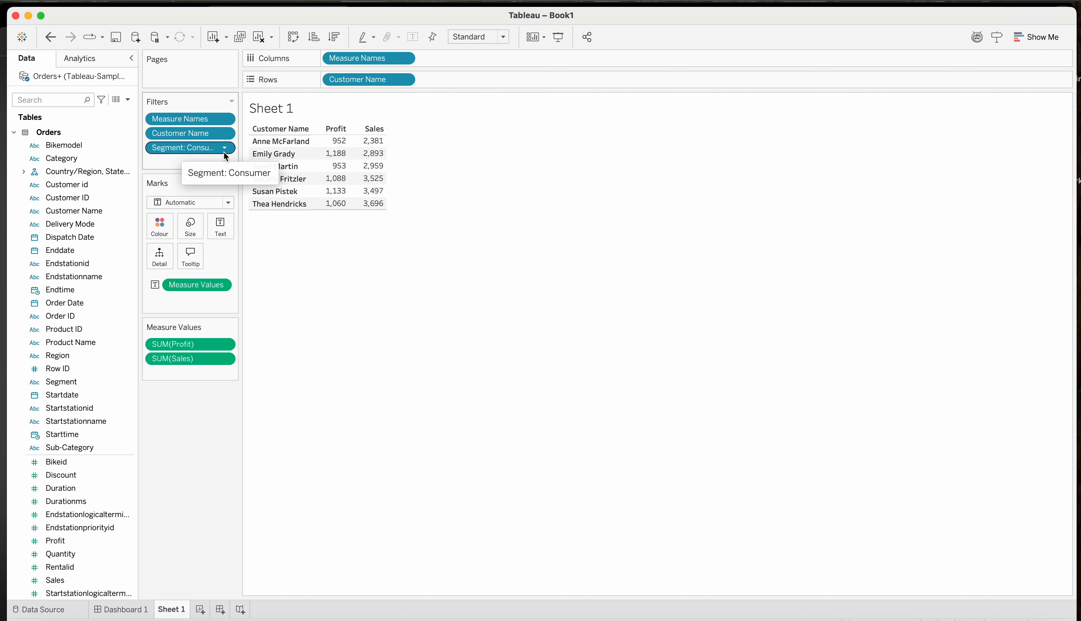
Add the Segment filter to context, compare the top 10 customer table, and undo the change
left_click(226, 149)
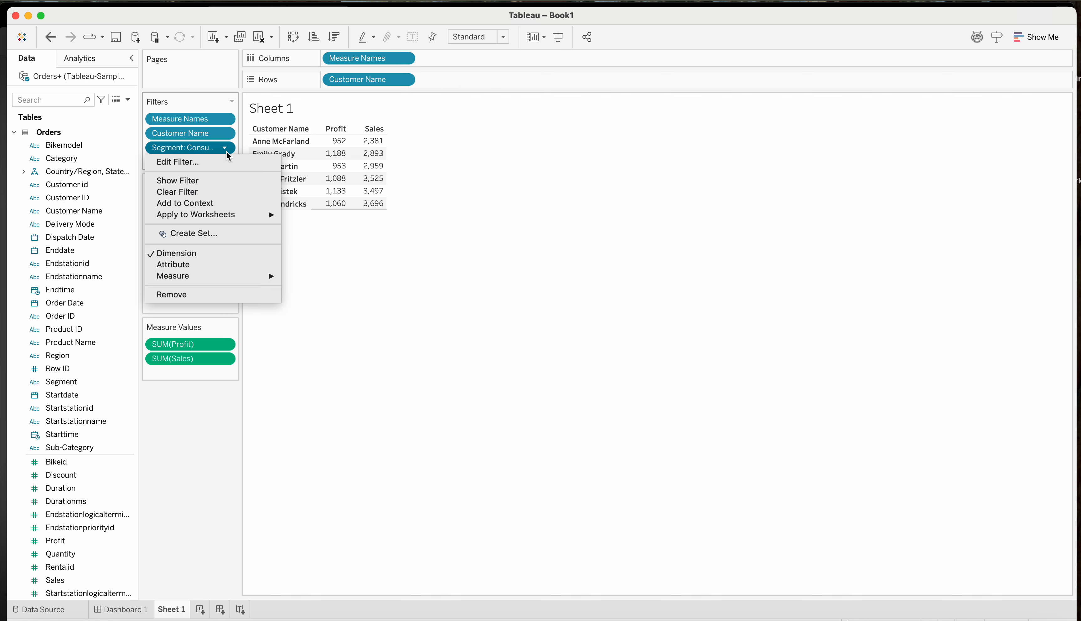
mouse_move(236, 220)
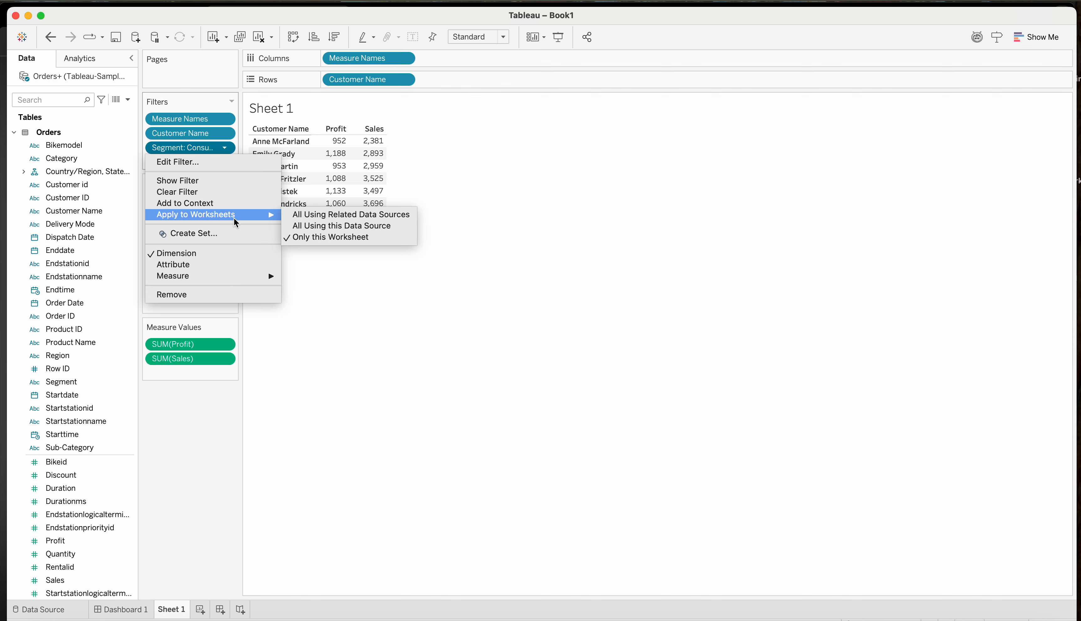
left_click(226, 151)
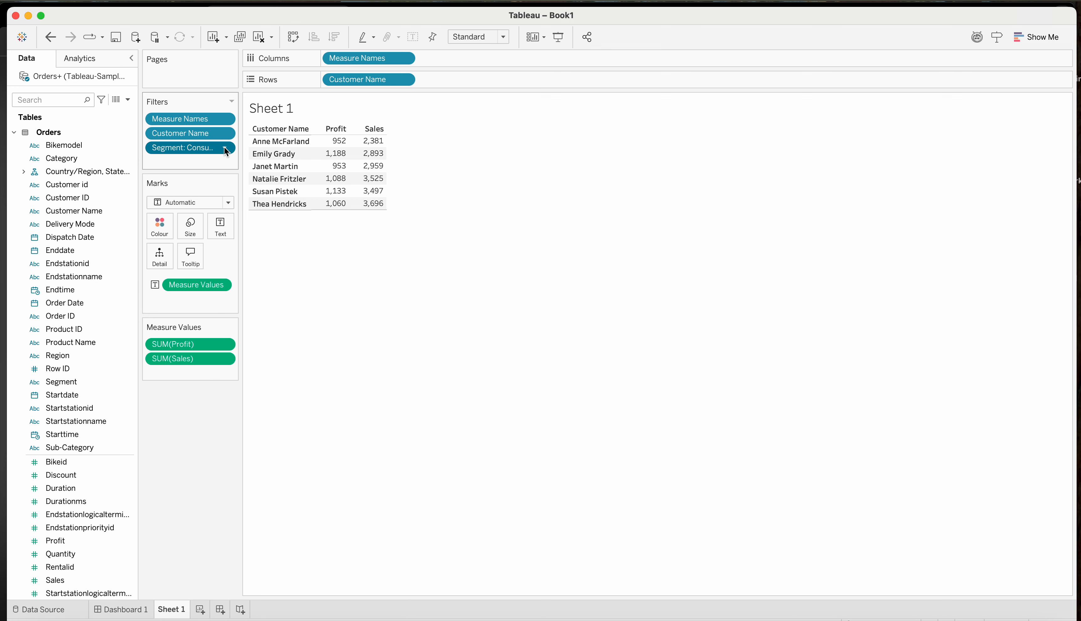
left_click(225, 148)
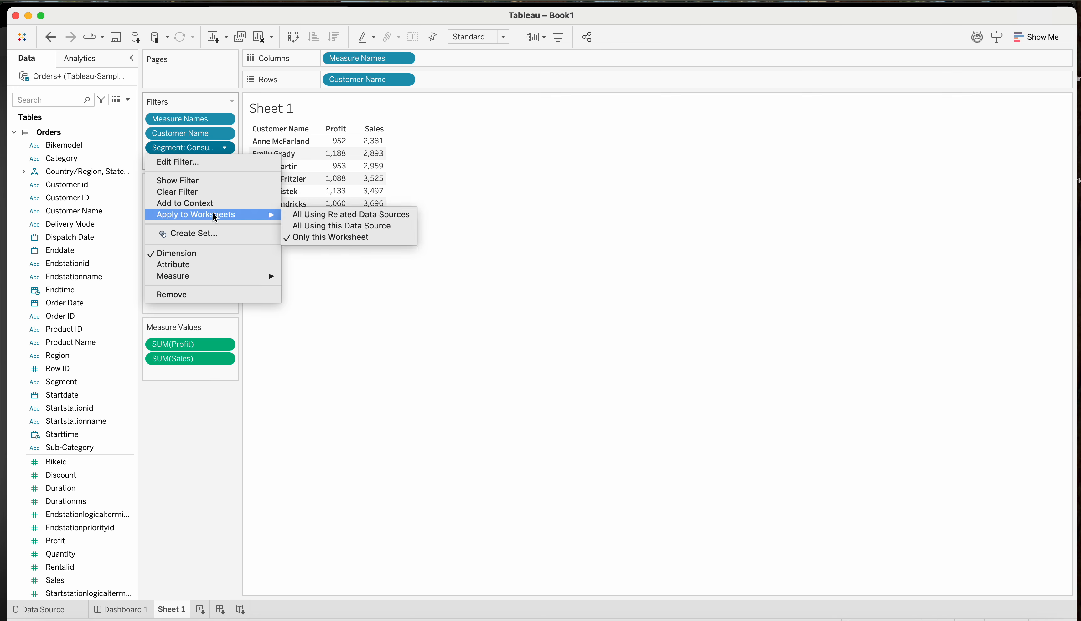
left_click(204, 206)
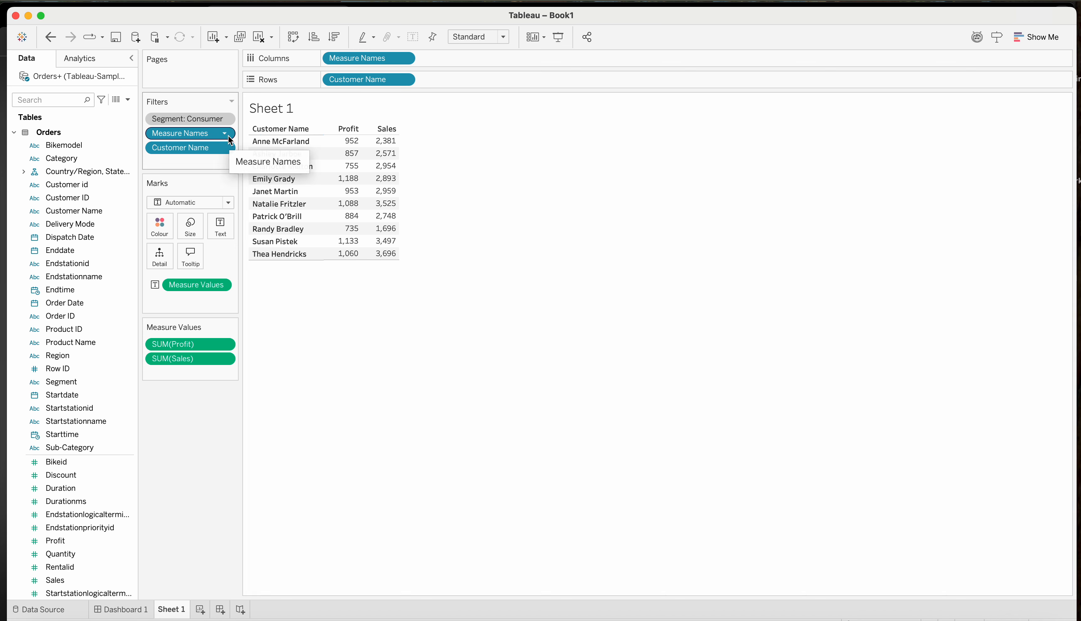
left_click(49, 39)
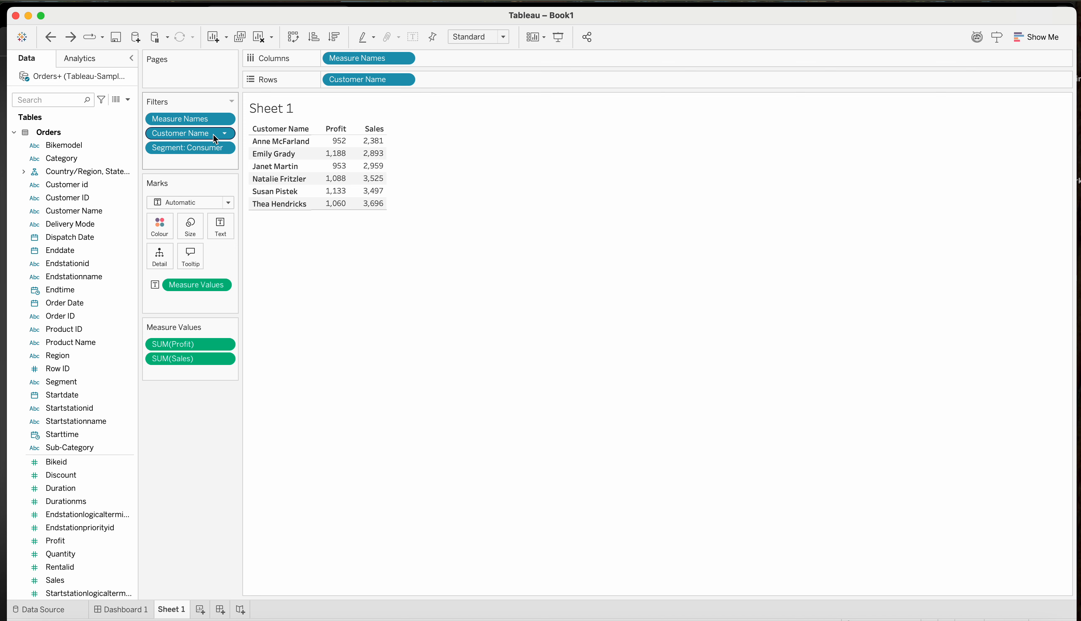
Repeat adding the Segment filter to context, review its place among the filters, and revert it to a dimension filter
left_click(225, 148)
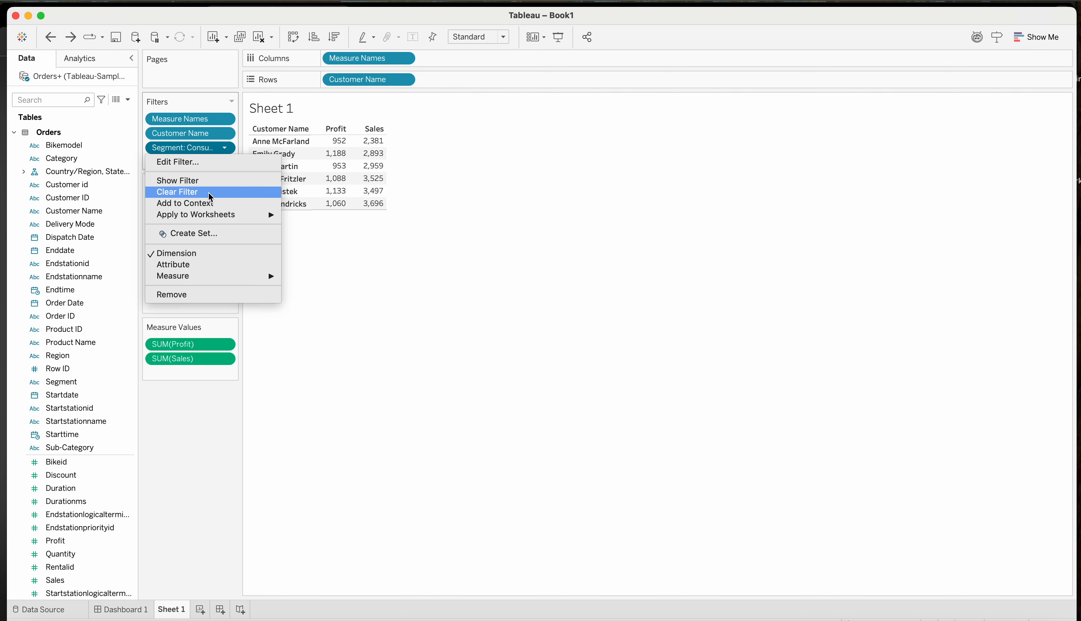
left_click(212, 204)
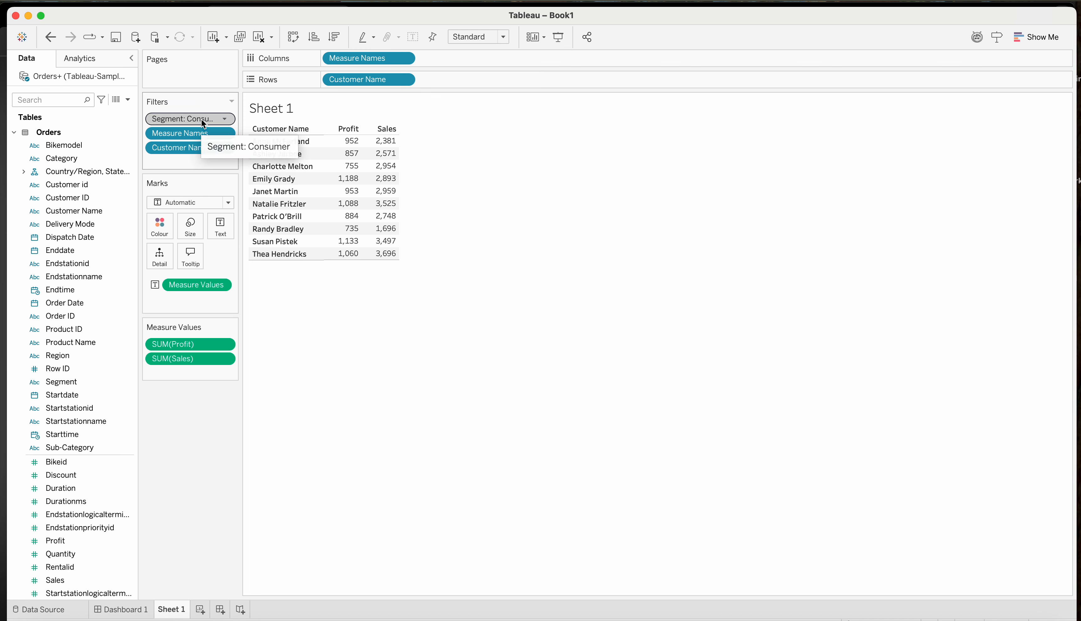
mouse_move(203, 125)
left_mouse_down()
mouse_move(274, 193)
mouse_move(220, 139)
left_mouse_up()
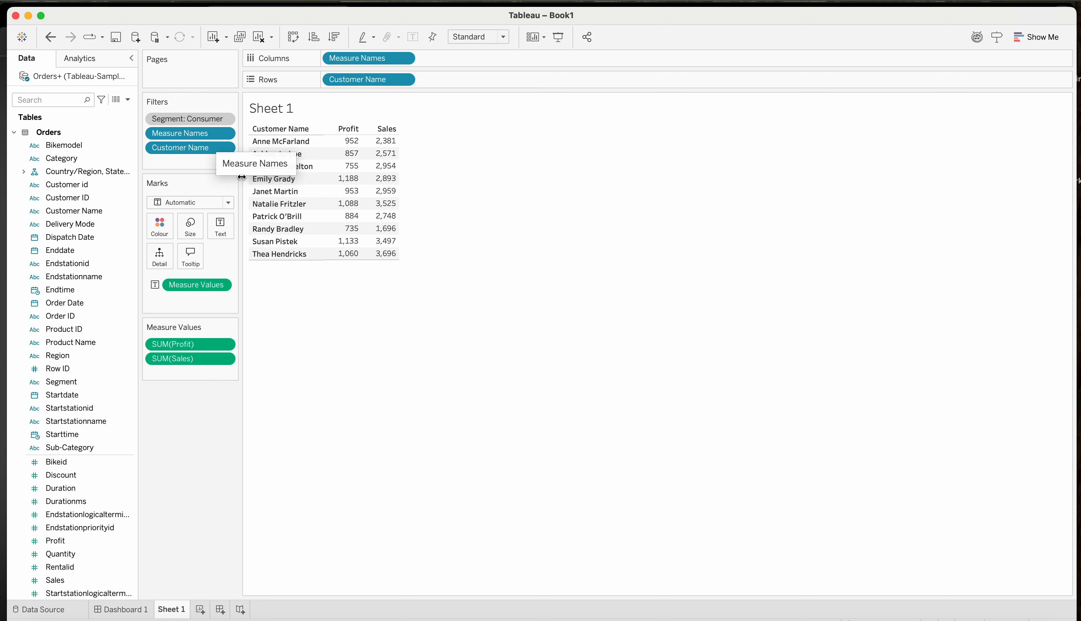
left_click(50, 37)
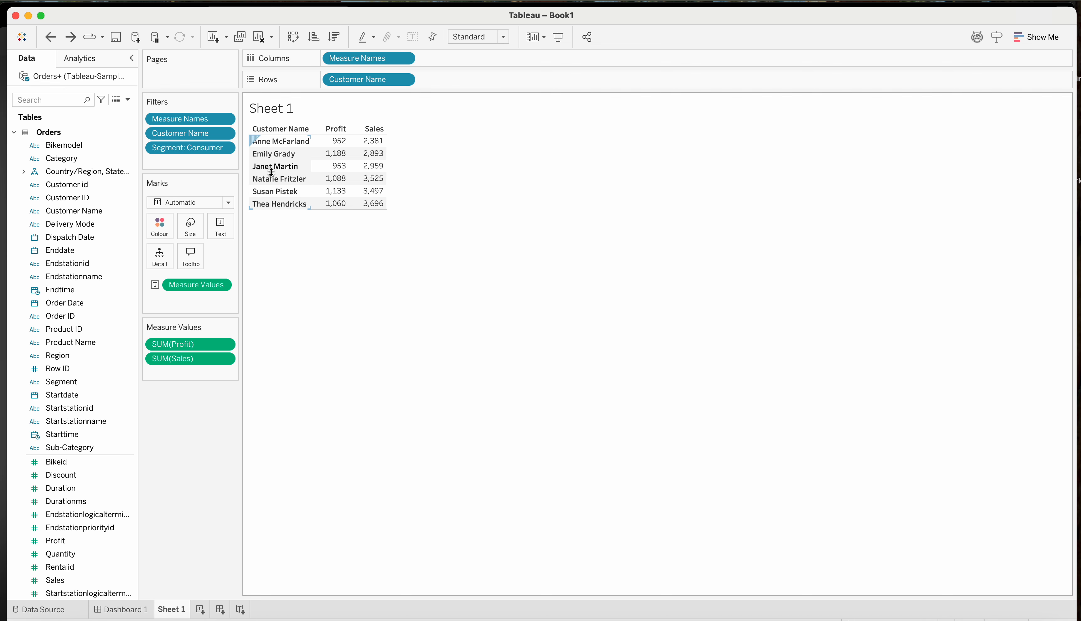
mouse_move(320, 162)
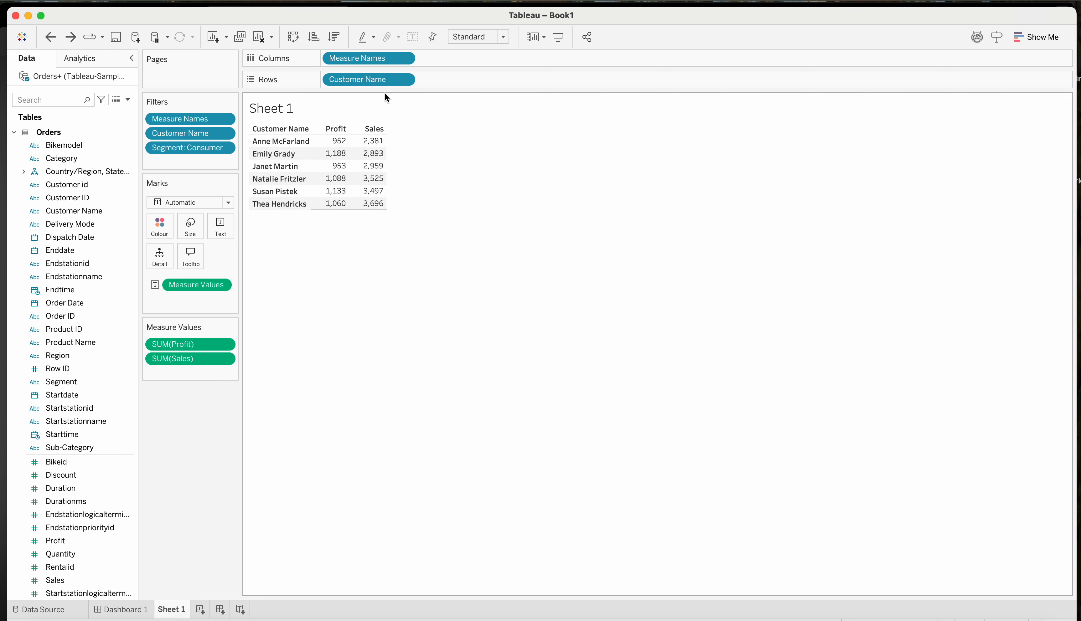
Create a calculated field with the formula 1, keeping the default name
left_click(128, 99)
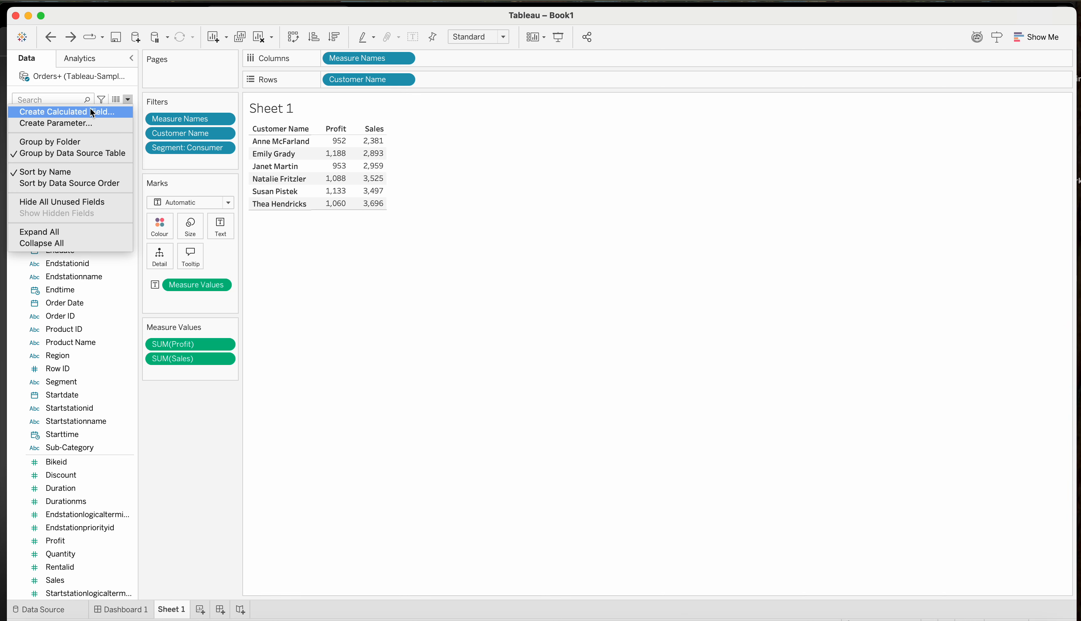
left_click(88, 111)
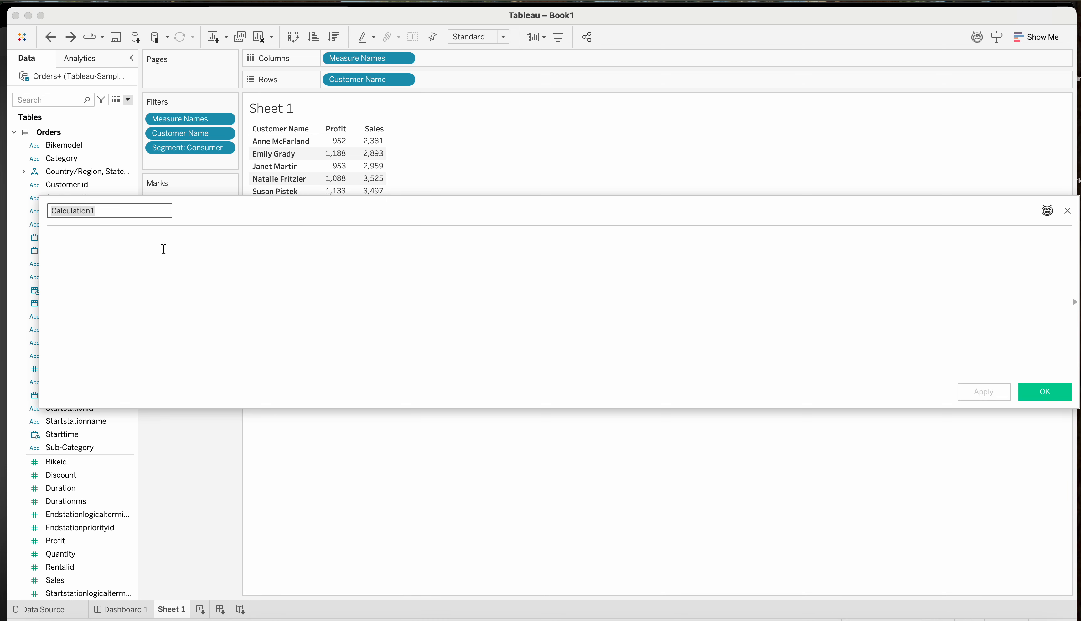
left_click(167, 262)
type("1")
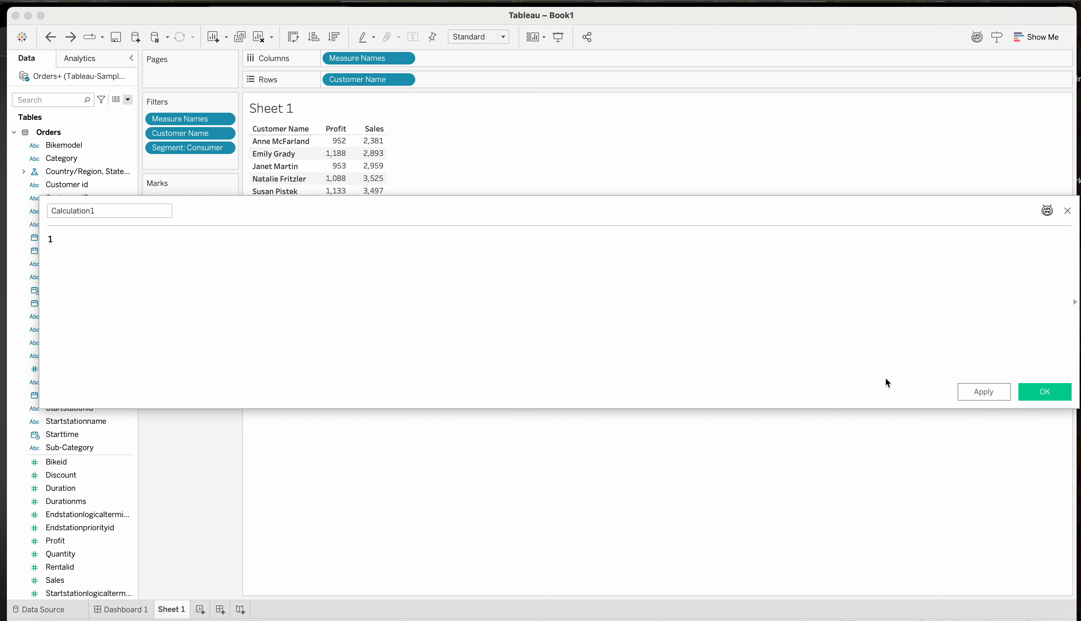
left_click(1042, 394)
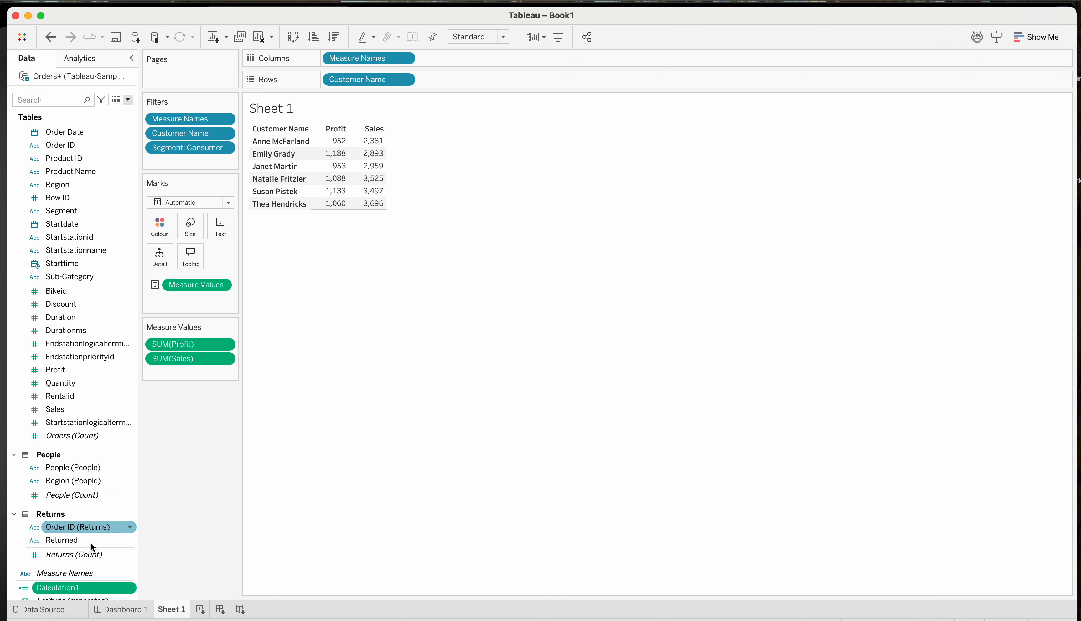
Place the calculated field after Customer Name on Rows as a discrete value and also assign it to Colour
left_click_drag(74, 588, 502, 79)
left_click(500, 79)
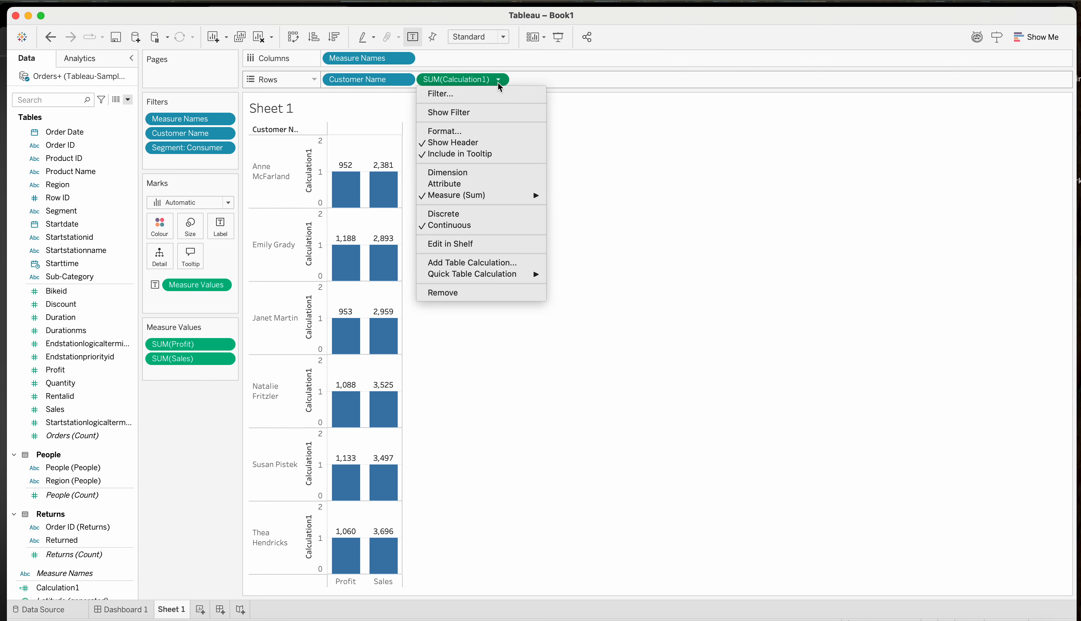
left_click(446, 214)
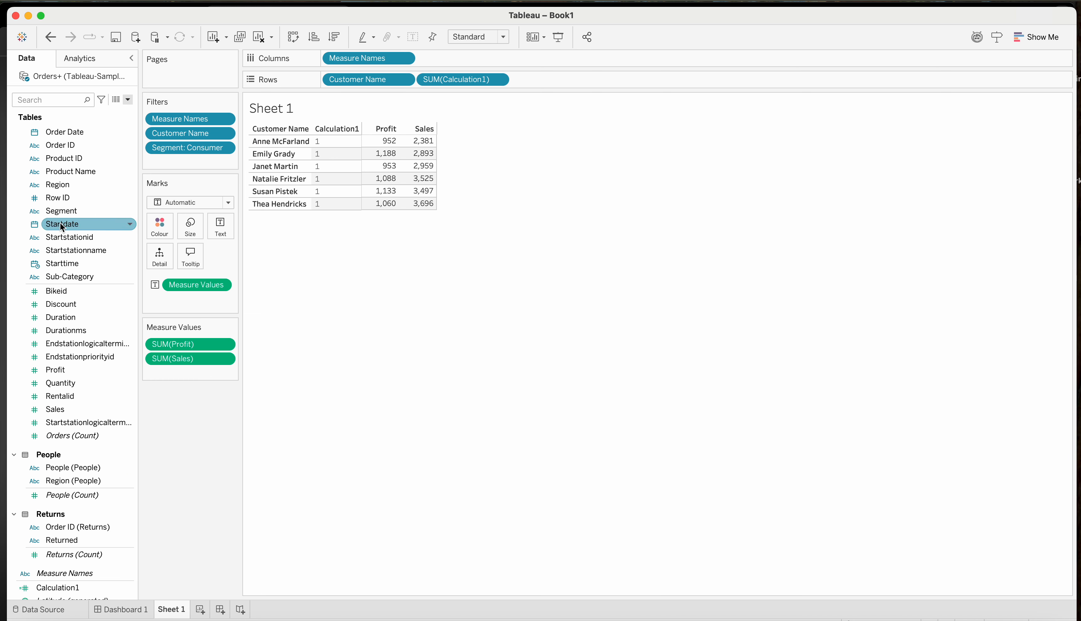
key("super+f")
type("c")
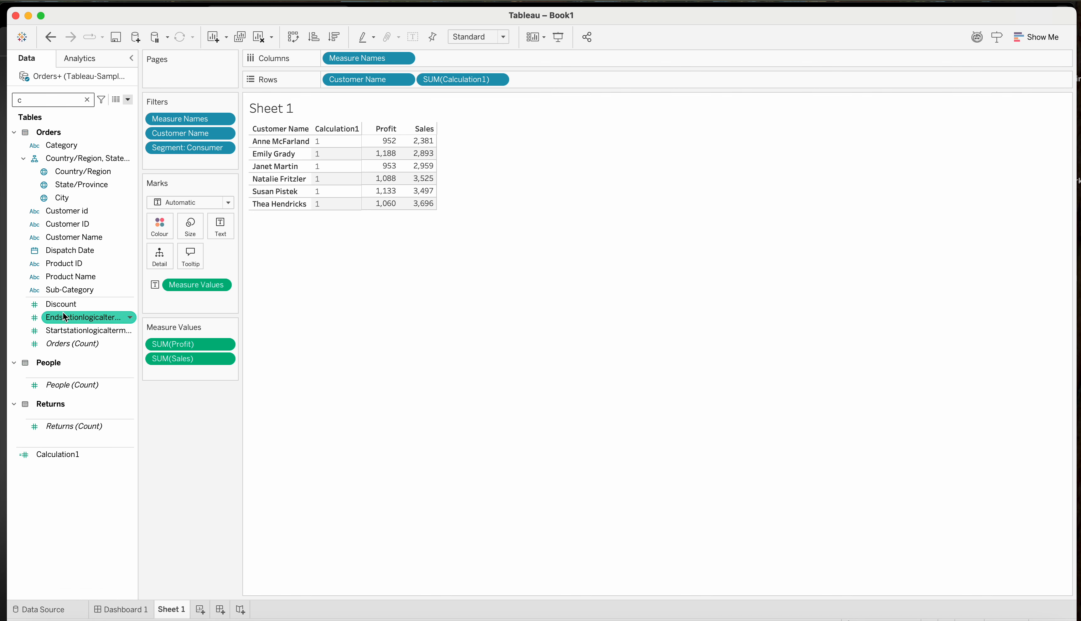
left_click_drag(58, 454, 154, 232)
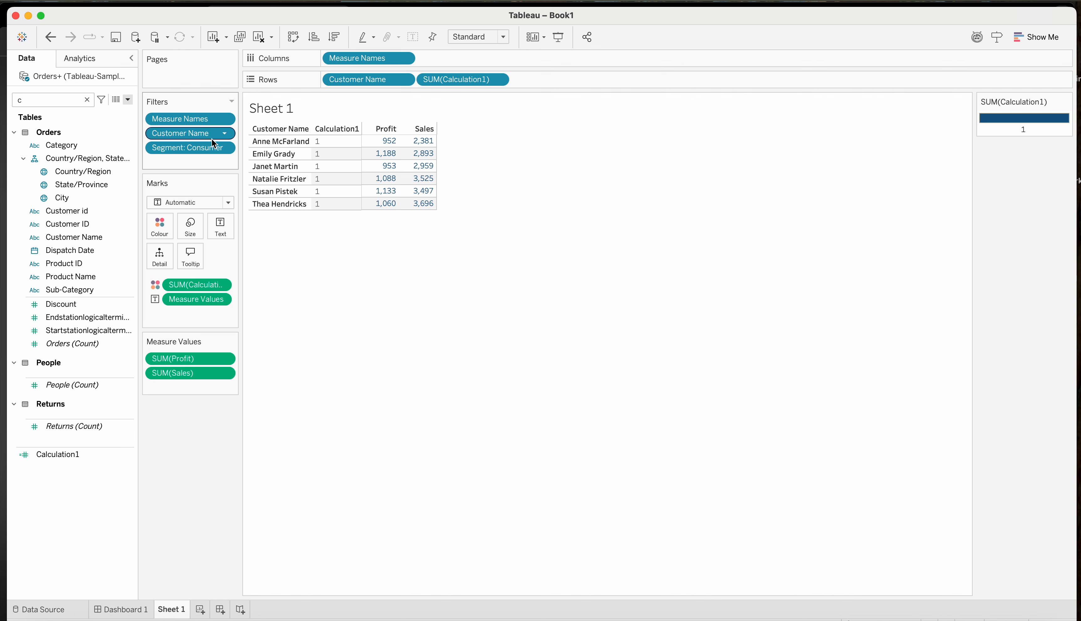
Add the Segment filter to context, then undo and redo the change to compare the customer table
left_click(224, 148)
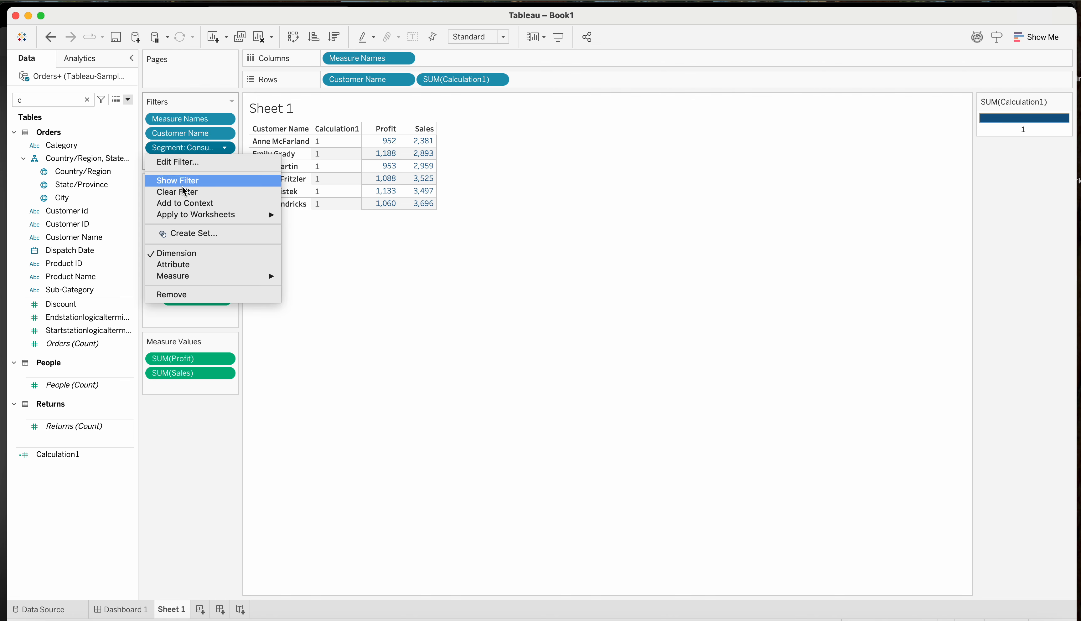
left_click(193, 204)
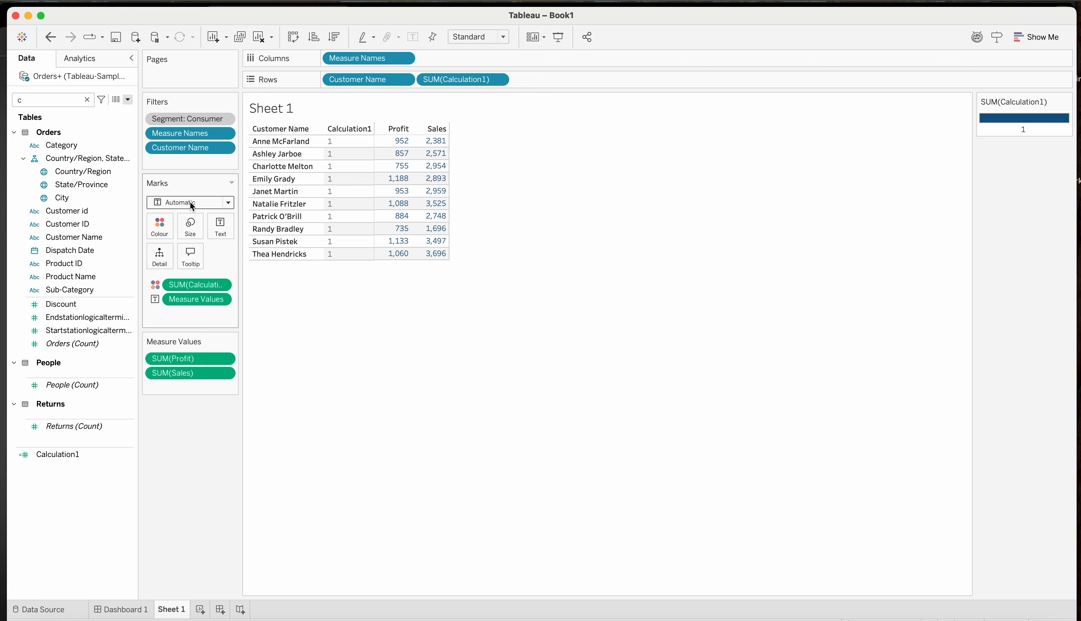
left_click(51, 37)
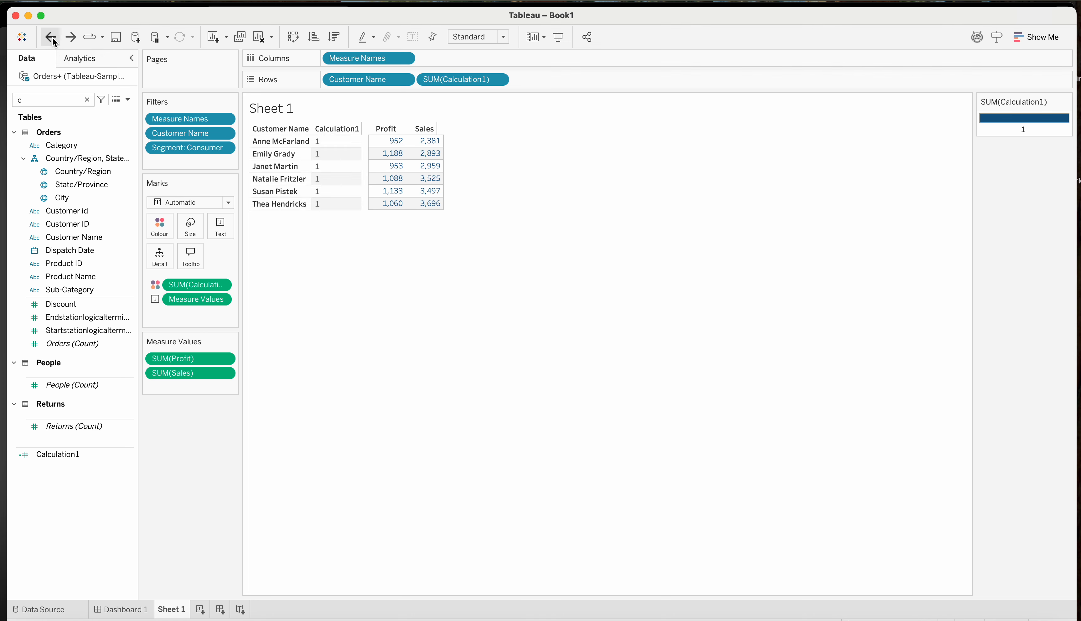
left_click(71, 38)
Remove the calculated field from Rows and from Colour
left_click_drag(443, 89, 178, 459)
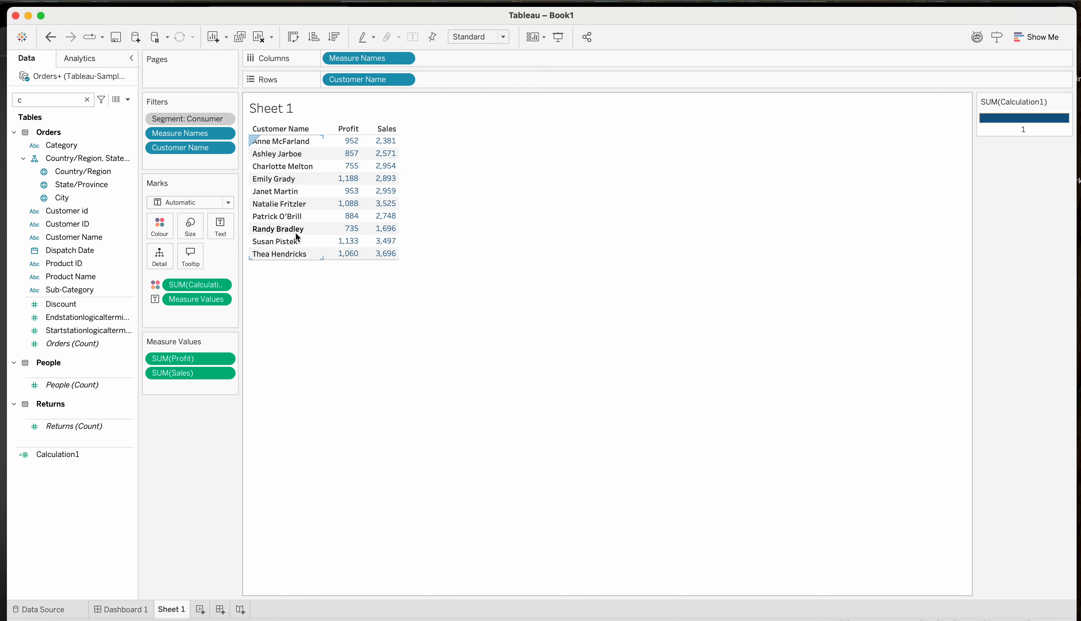
mouse_move(347, 255)
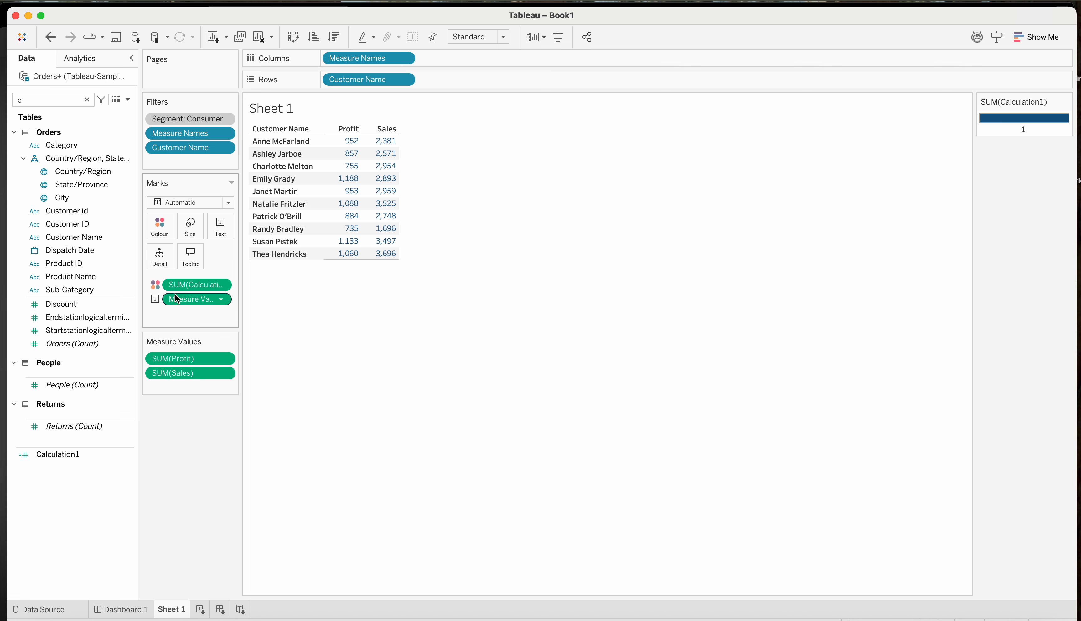
left_click_drag(196, 285, 177, 524)
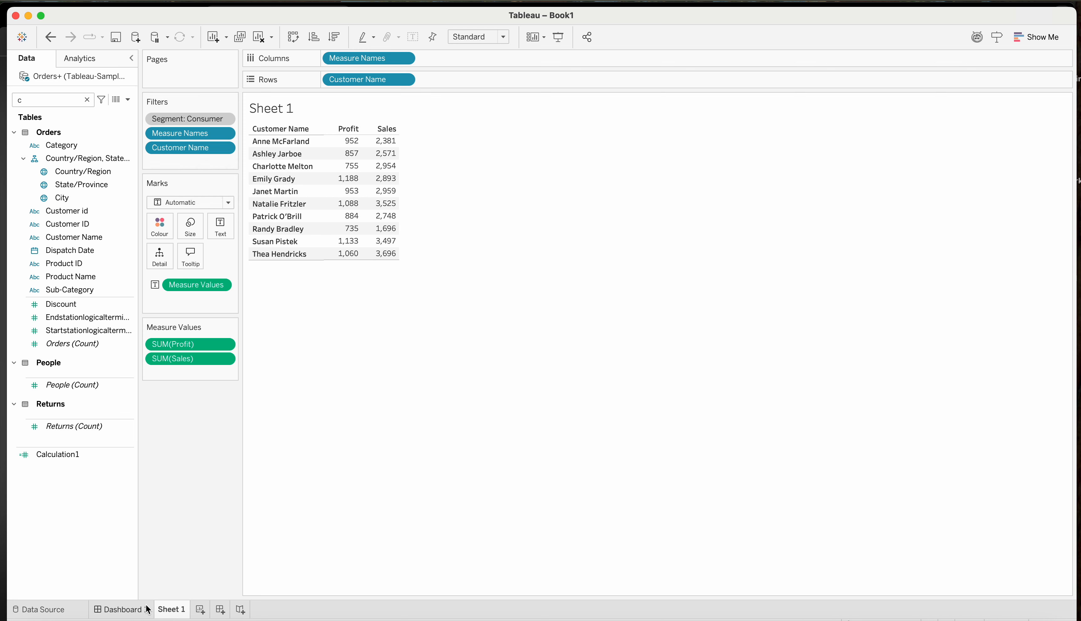
Check the order of operations list on Dashboard 1 and return to Sheet 1
mouse_move(148, 611)
left_click(146, 610)
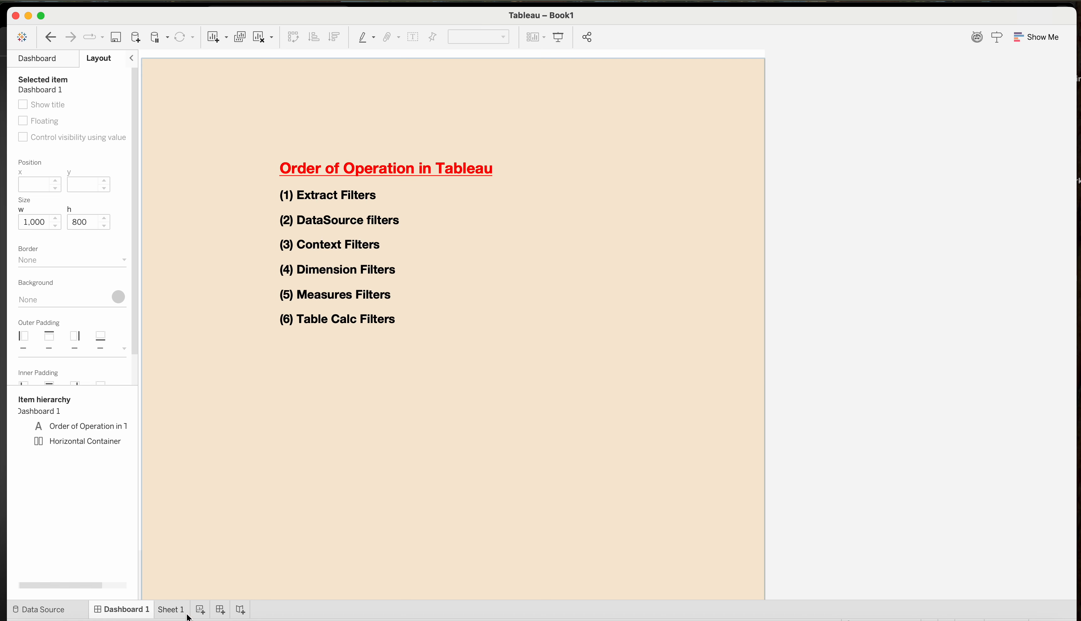
mouse_move(178, 613)
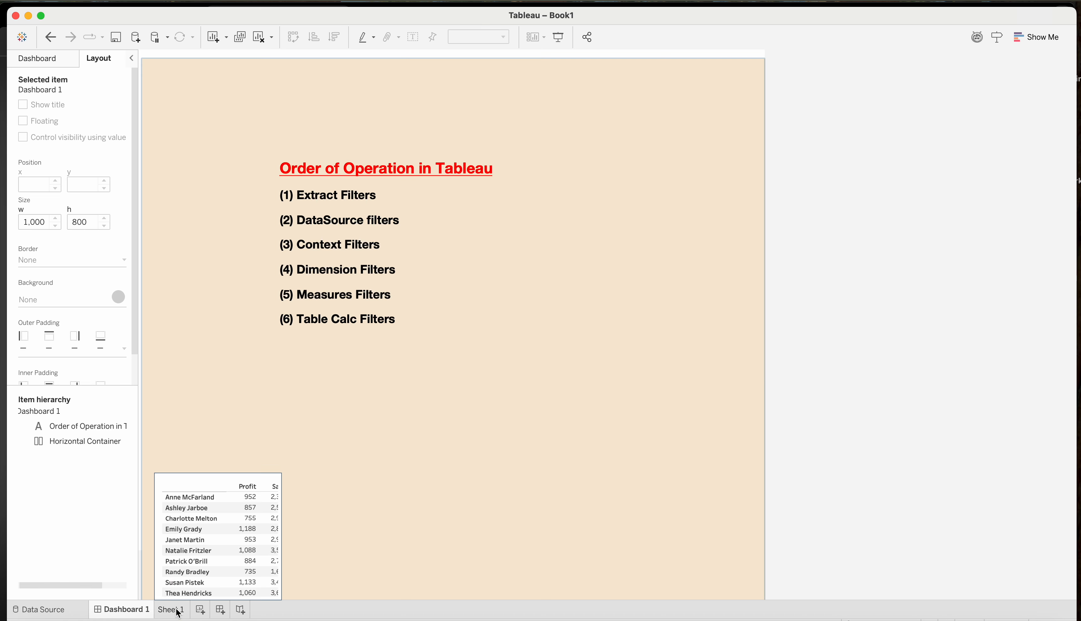
left_click(178, 611)
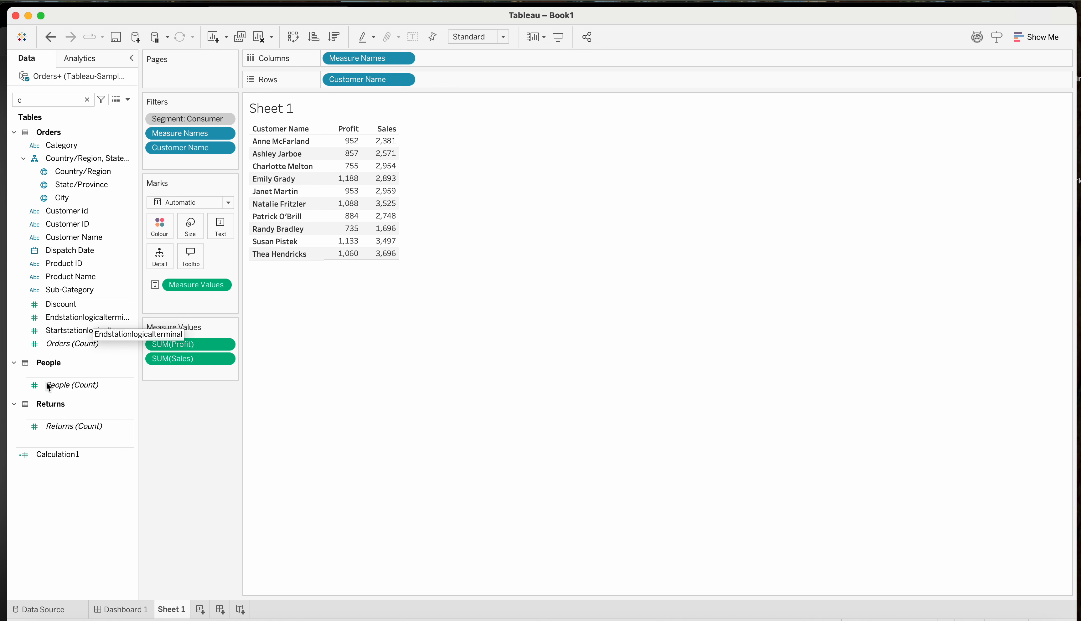
Clear the field search and place Discount after Customer Name on Rows as a discrete value
left_click(87, 100)
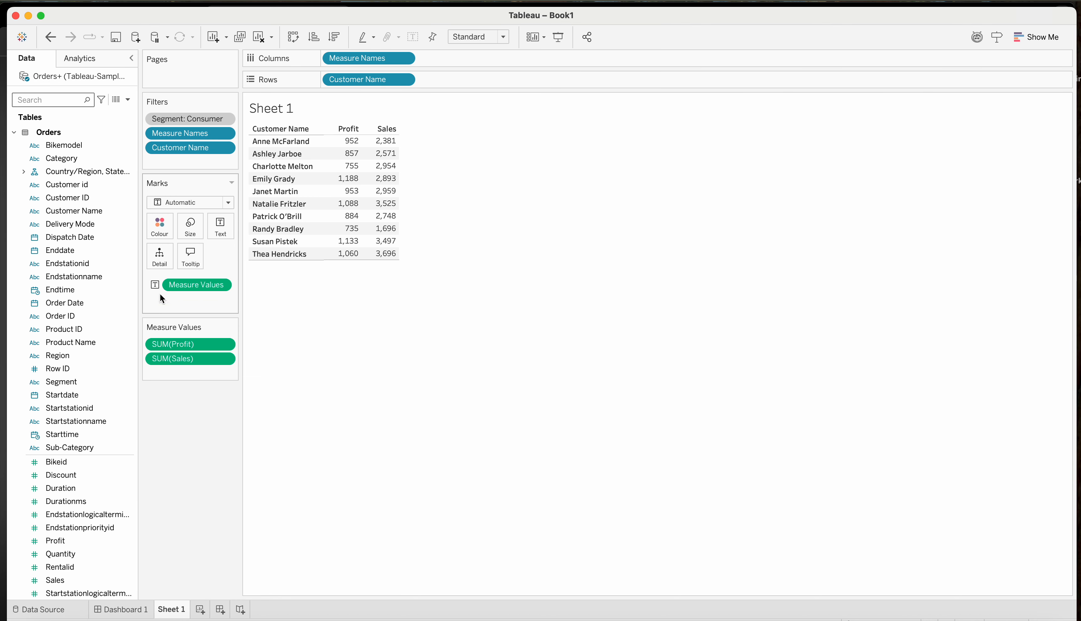
left_click_drag(50, 462, 39, 513)
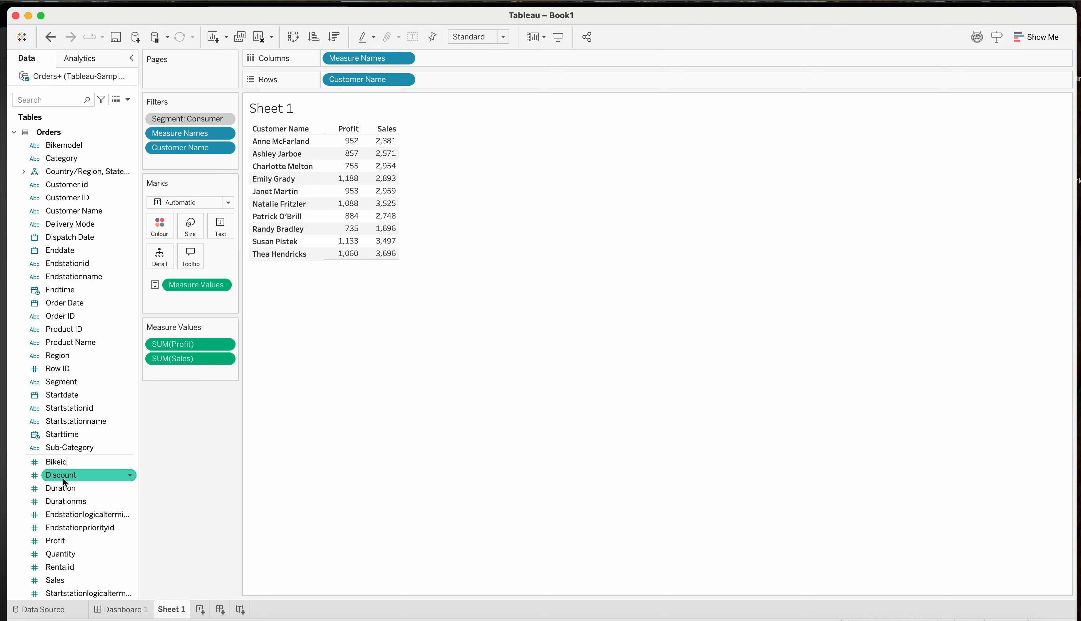
left_click_drag(63, 477, 510, 82)
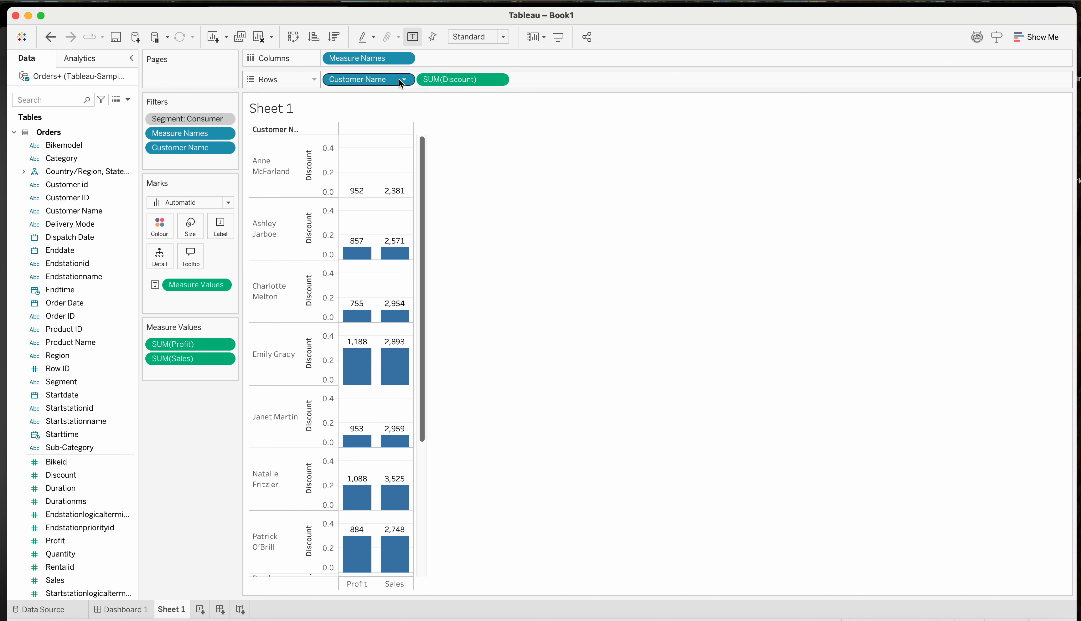
left_click(499, 79)
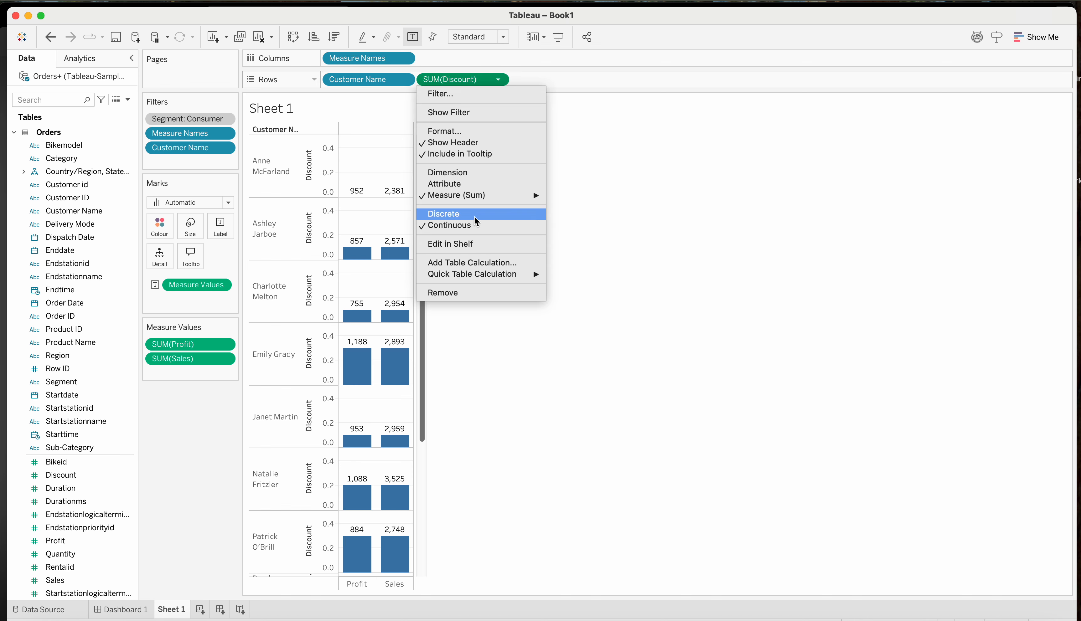
left_click(453, 214)
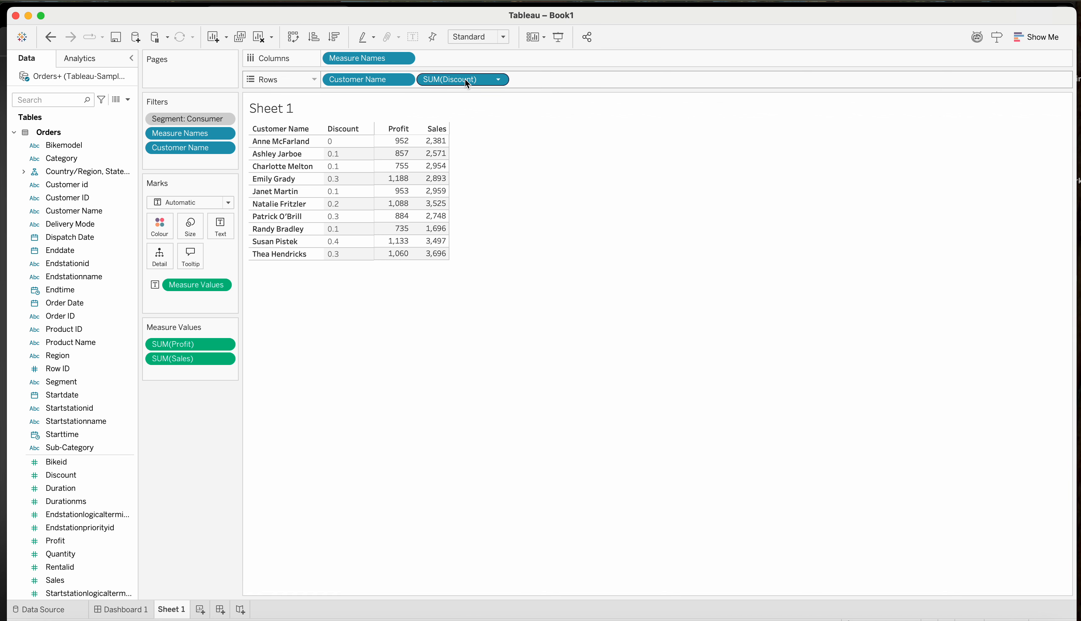
Try Discount before Customer Name on Rows and move it back after Customer Name
left_click_drag(459, 79, 331, 79)
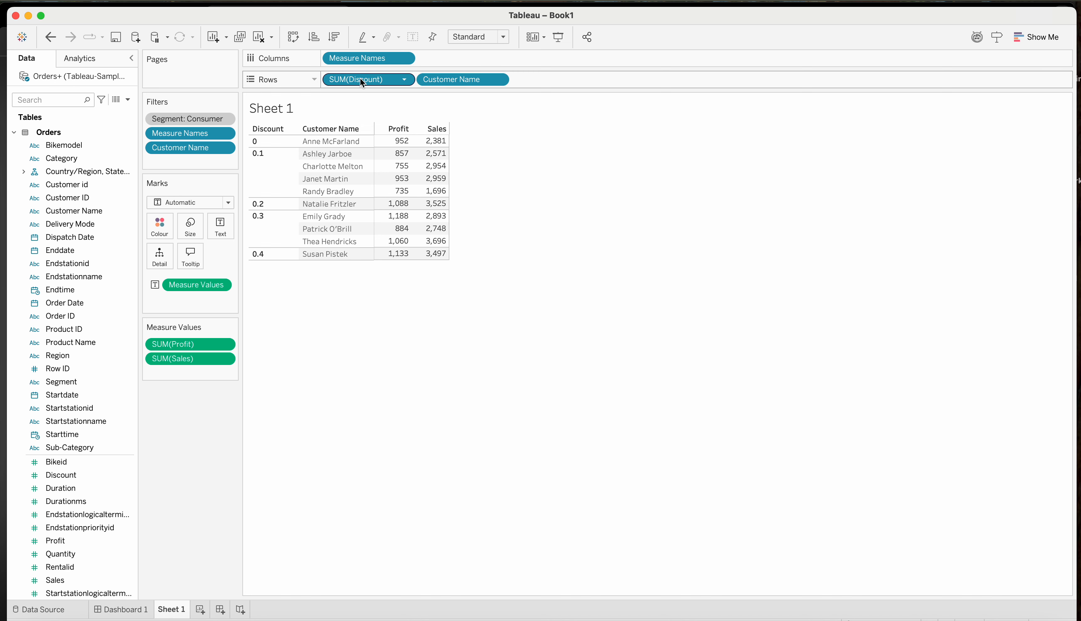
left_click_drag(355, 80, 525, 79)
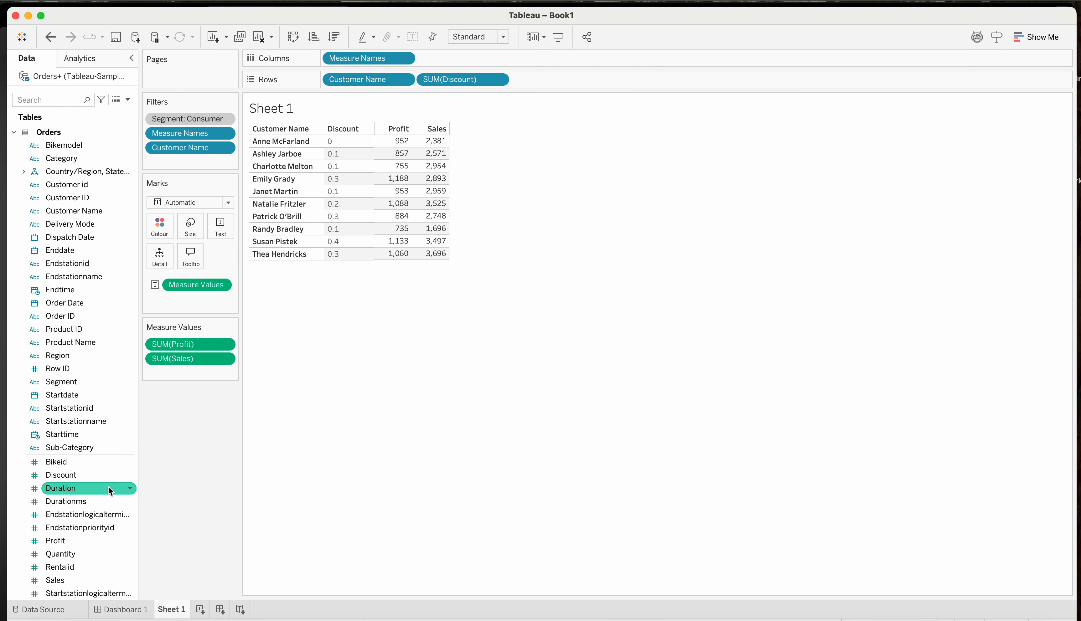
left_click_drag(77, 476, 187, 161)
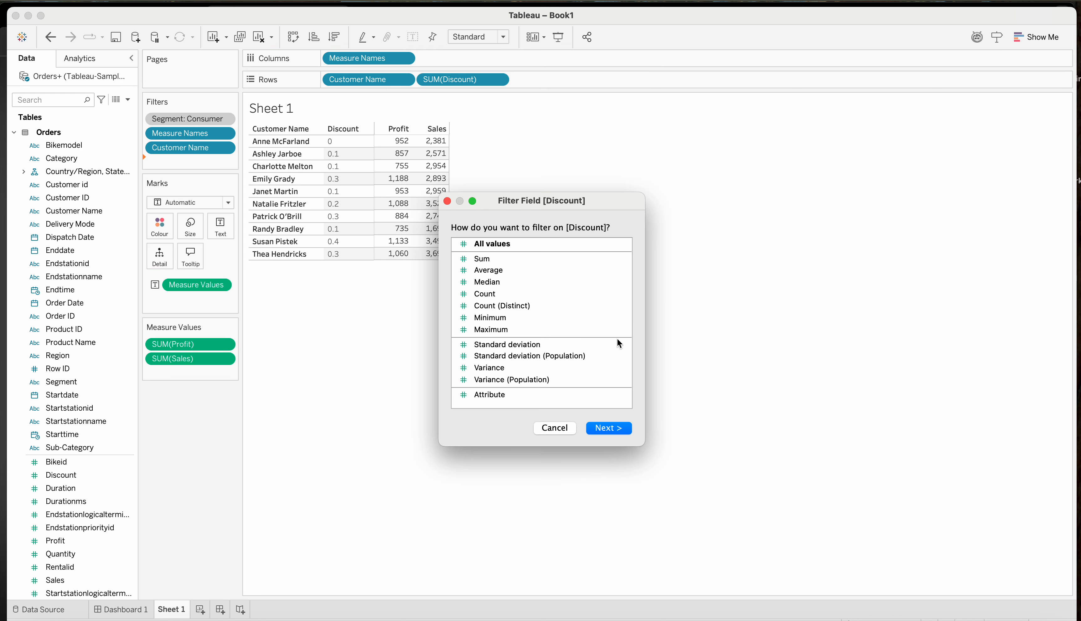
left_click(602, 427)
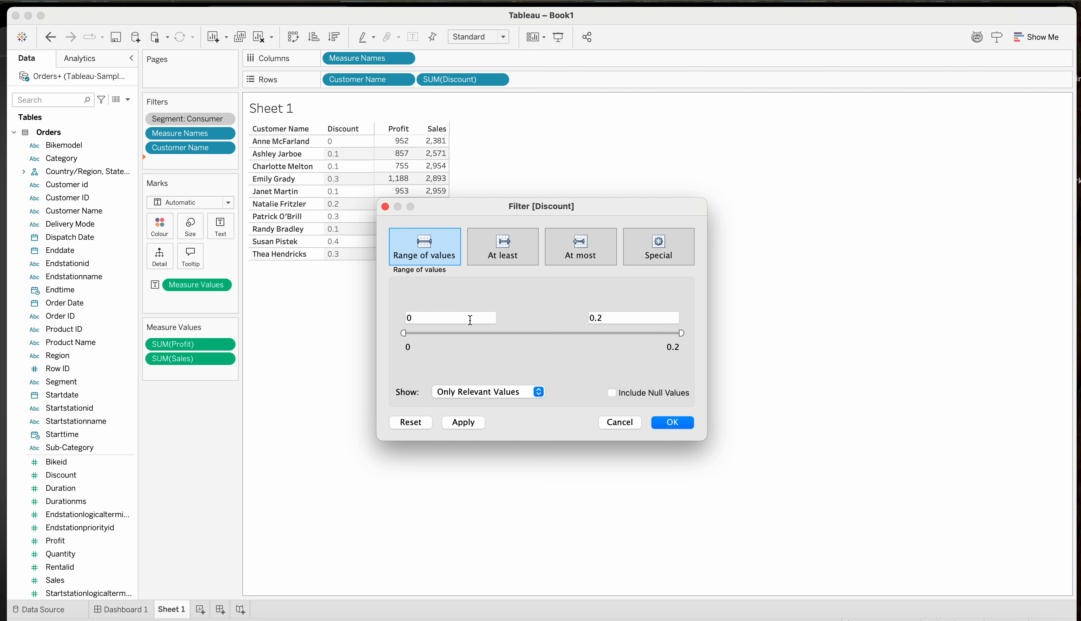
left_click(622, 424)
Remove Discount from Rows and sort the customers in ascending order of Sales
left_click_drag(443, 80, 208, 456)
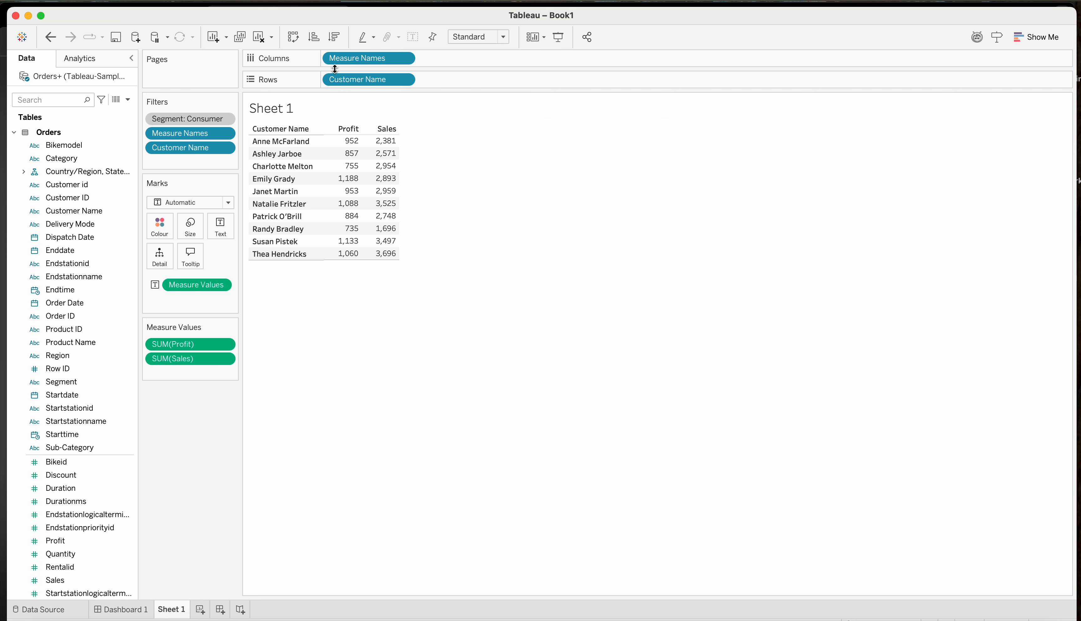
left_click(335, 38)
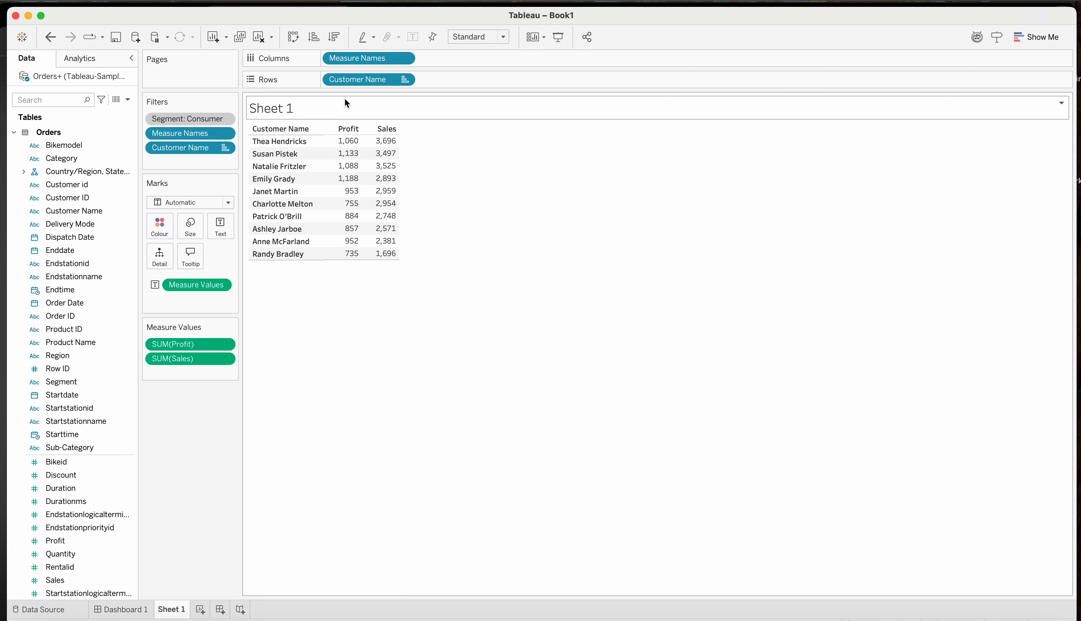
left_click(313, 36)
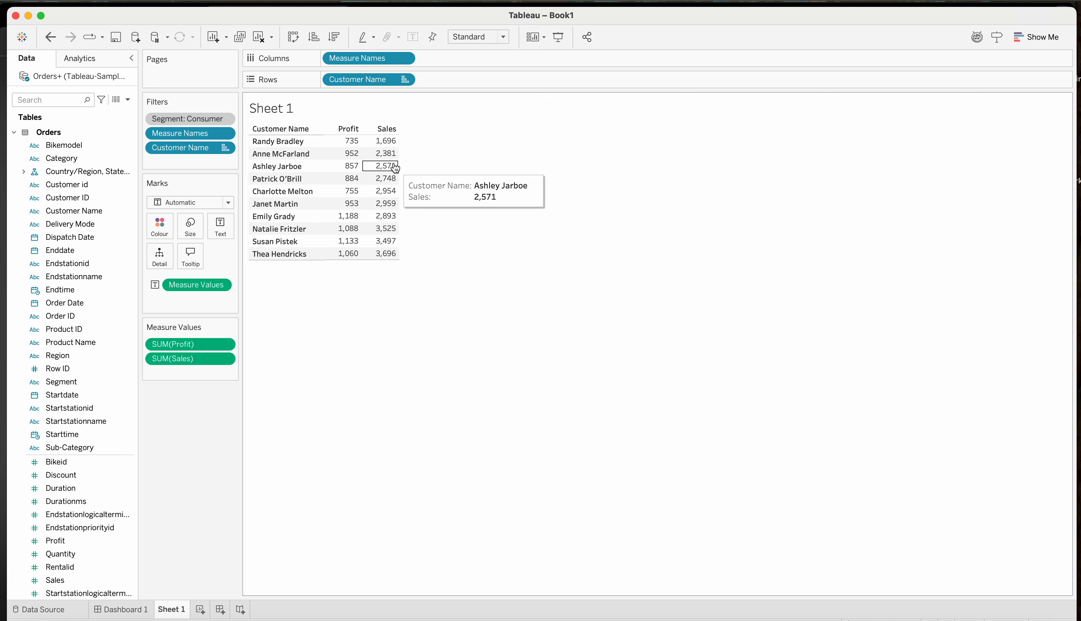
mouse_move(392, 155)
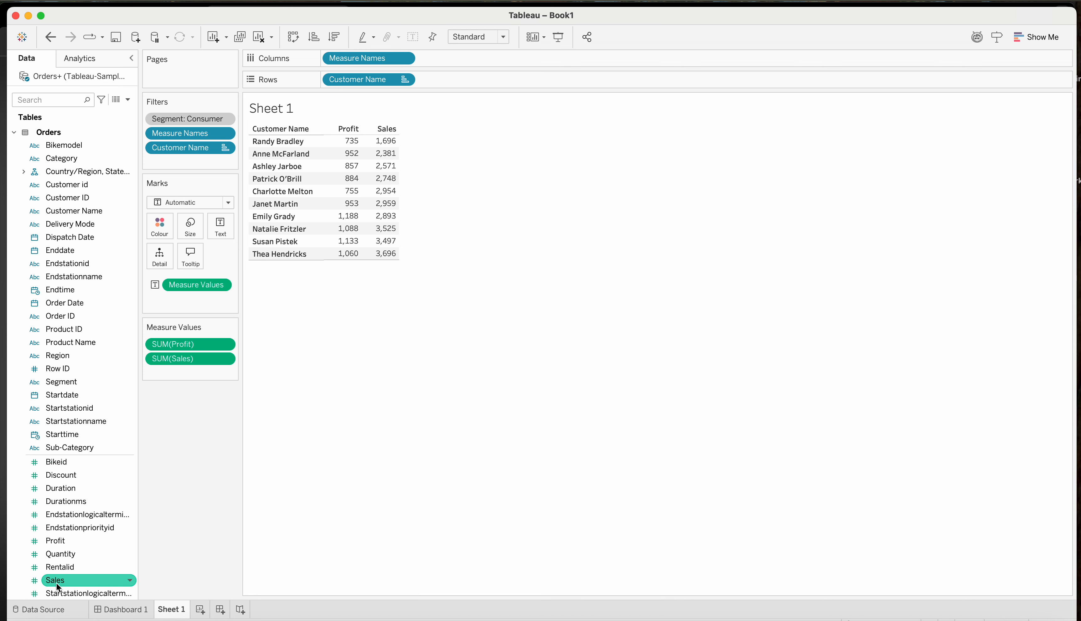
Start a Sales filter on all values and go through the Special, At most, Range of values and At least options
left_click_drag(56, 581, 175, 160)
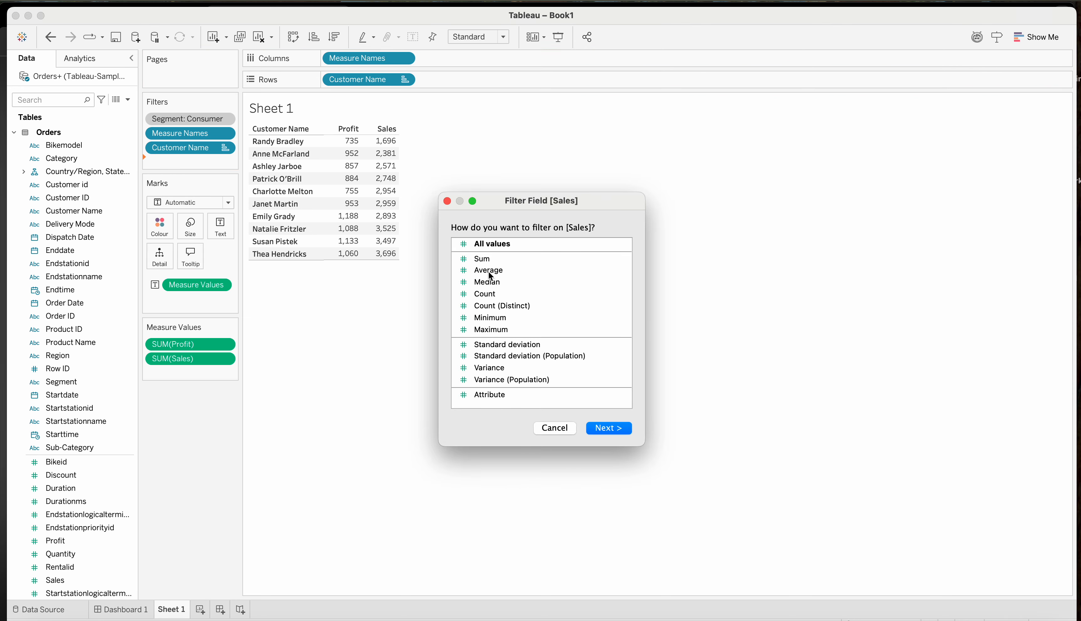
left_click(613, 426)
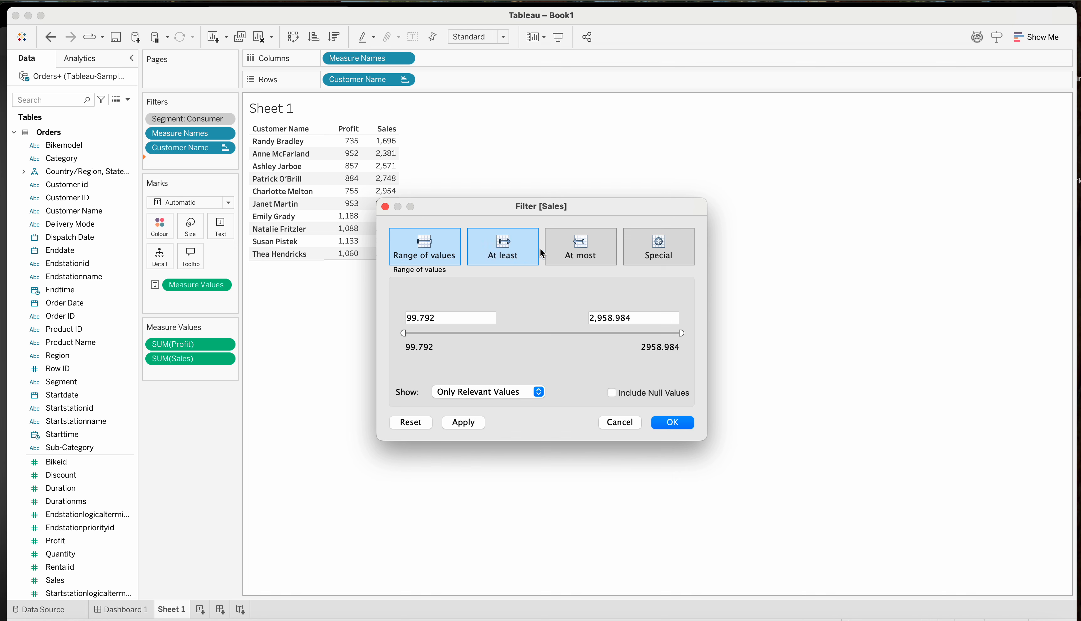
left_click(640, 254)
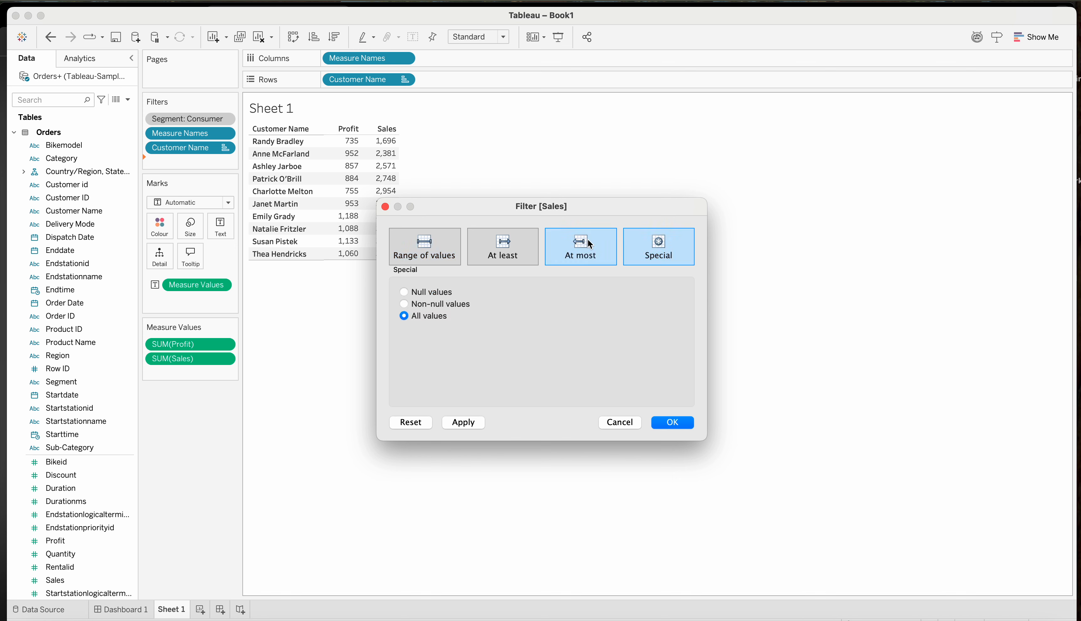
left_click(580, 251)
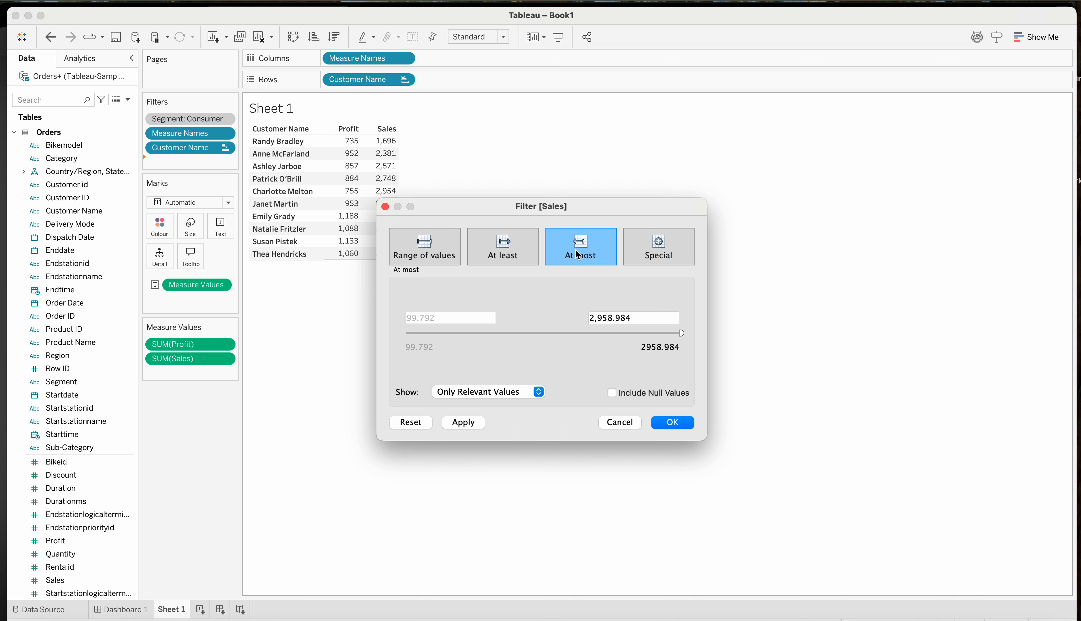
left_click(446, 259)
left_click(513, 258)
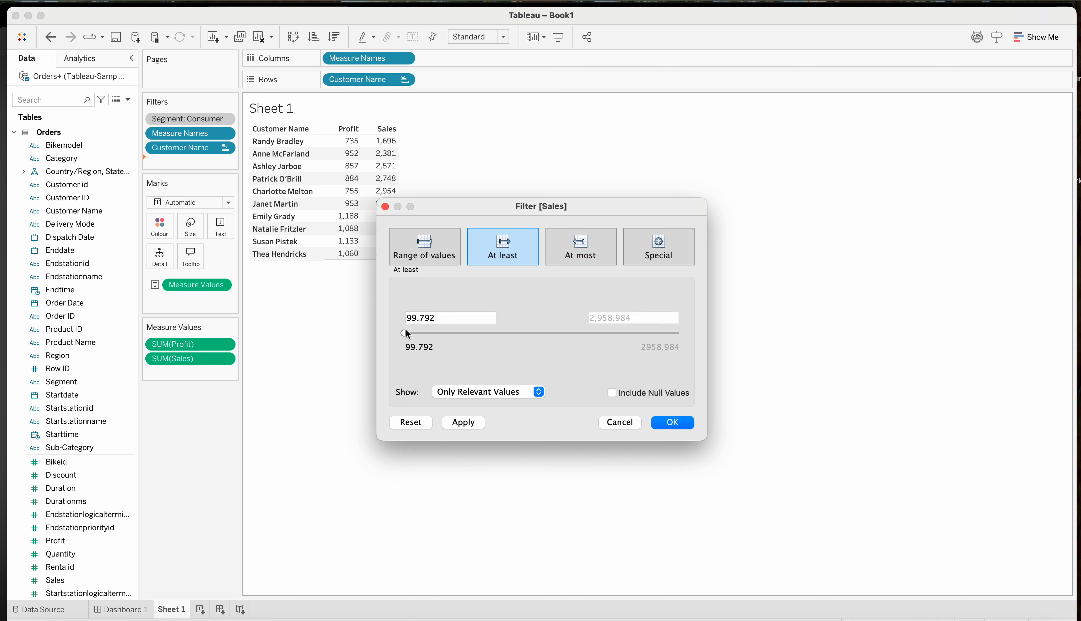
left_click(581, 257)
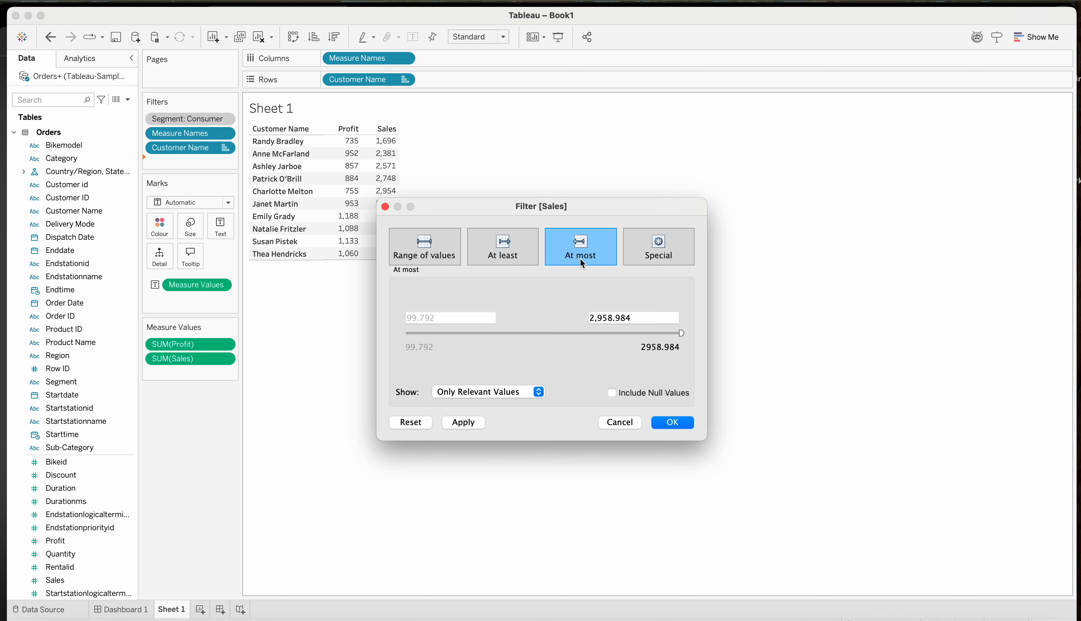
Set the Sales filter to at least 2,000 and apply it
left_click(500, 255)
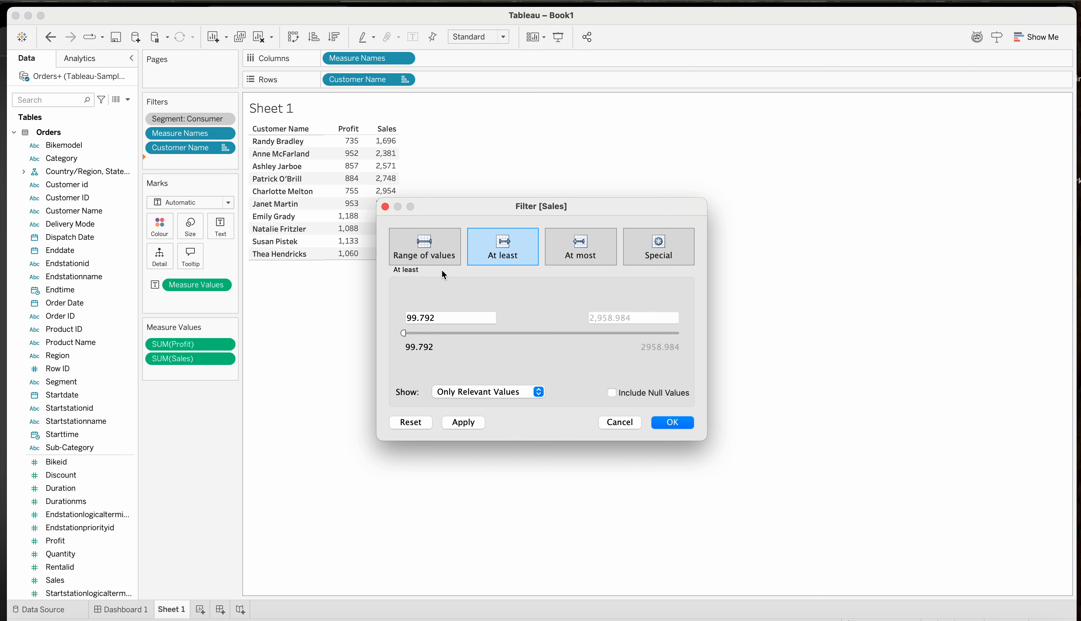
left_click(442, 317)
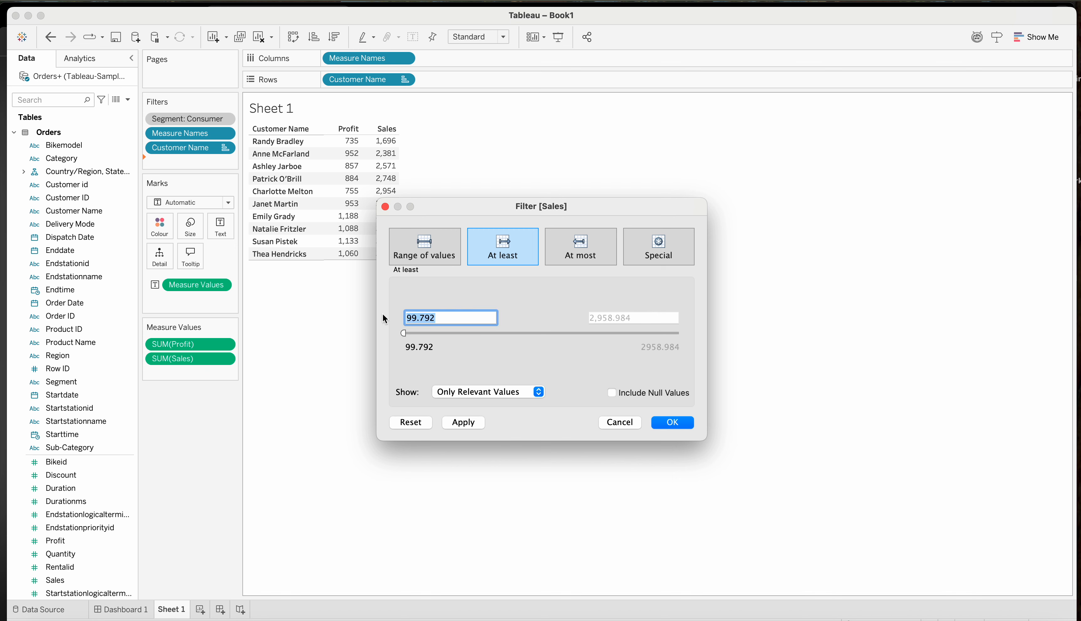
type("1")
type("00")
left_click(463, 423)
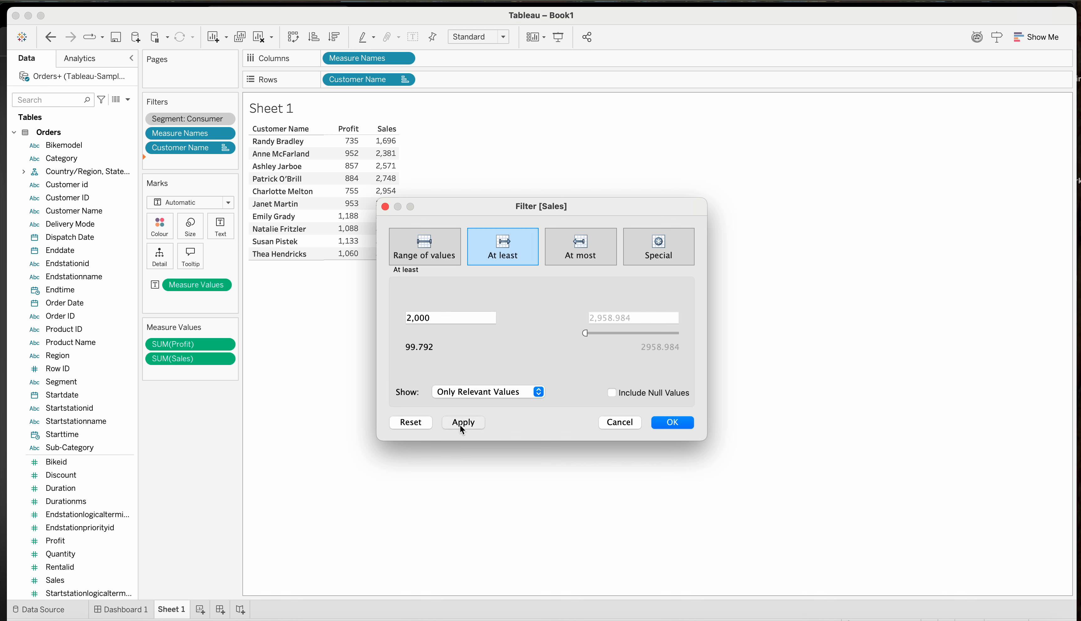
left_click(675, 422)
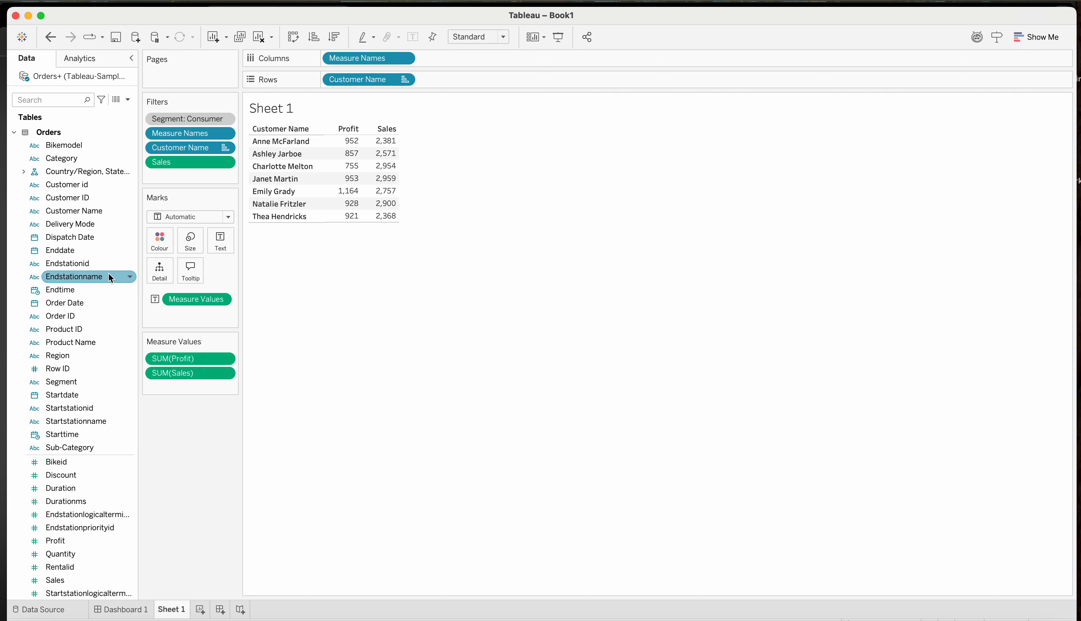
Convert the Sales filter to discrete, select its values from the list, and review the value list and Top options
left_click(224, 163)
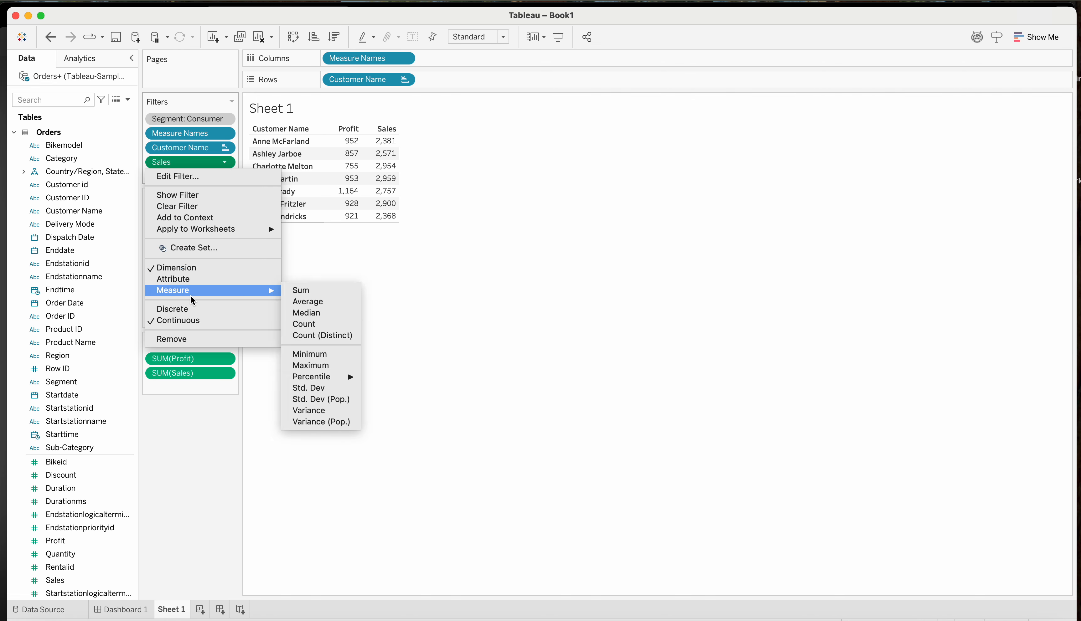
left_click(175, 310)
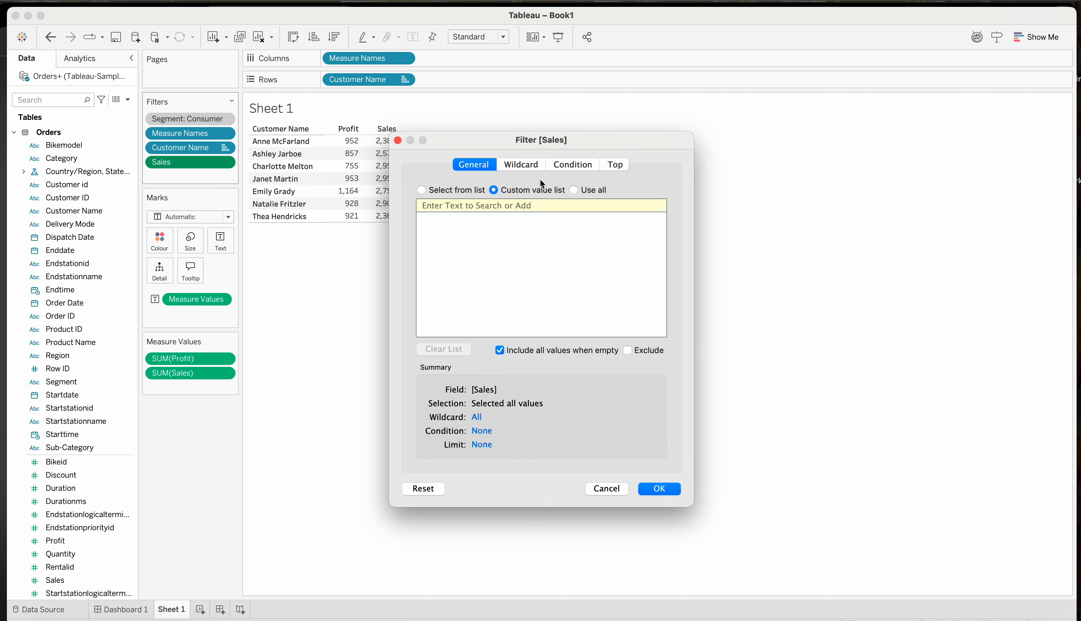
left_click(422, 190)
scroll(472, 285, "down", 5)
scroll(472, 285, "up", 5)
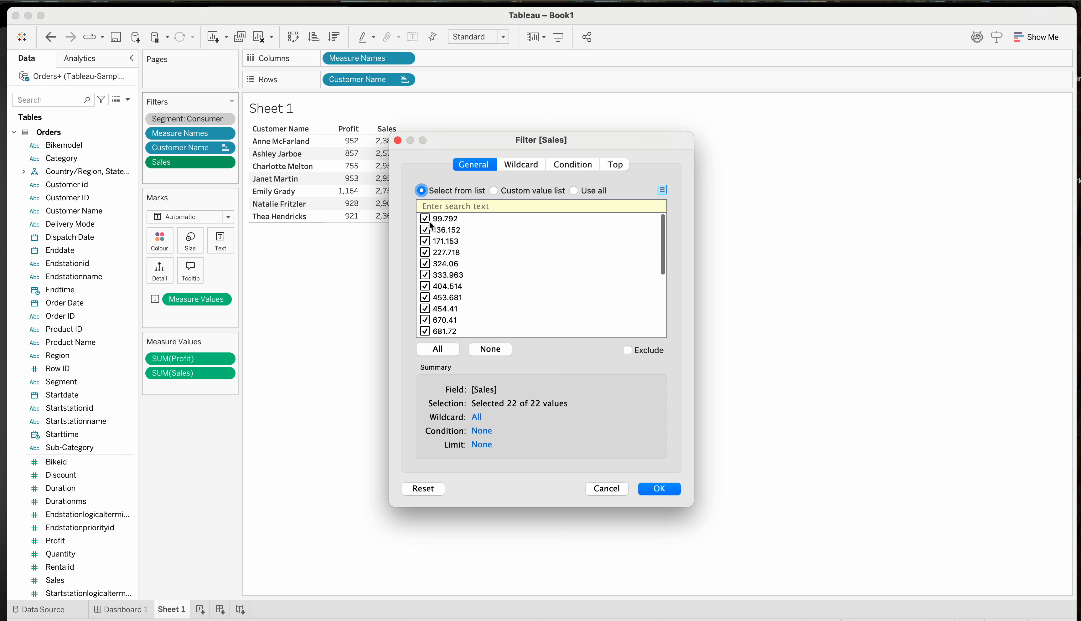
scroll(448, 286, "down", 5)
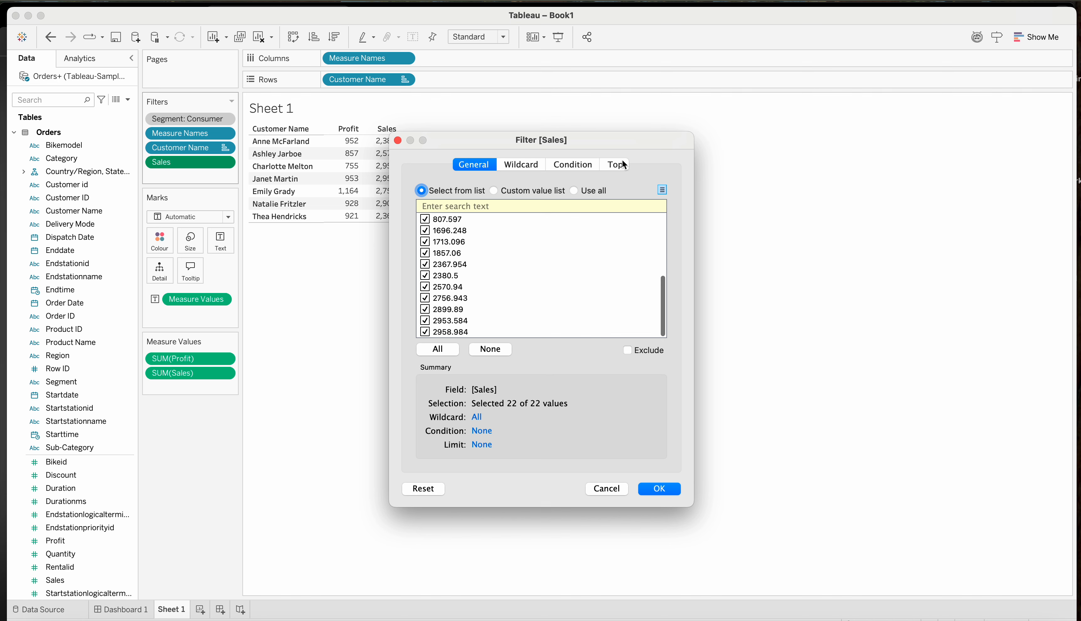
left_click(616, 167)
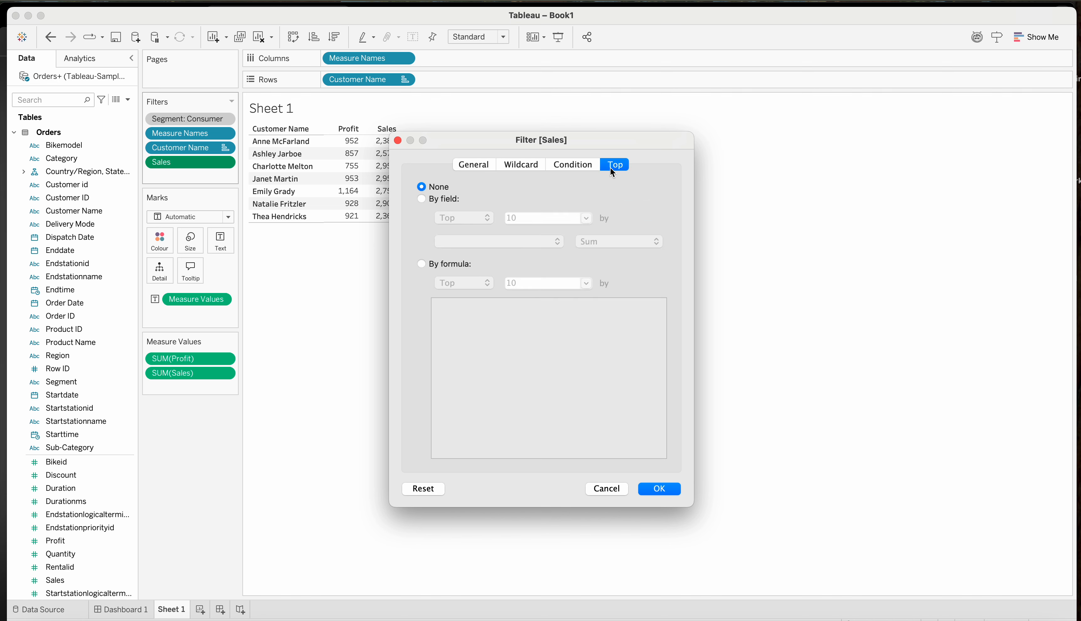
Add a condition to the discrete Sales filter requiring the Sum of Sales to be greater than 1000
left_click(585, 164)
left_click(421, 200)
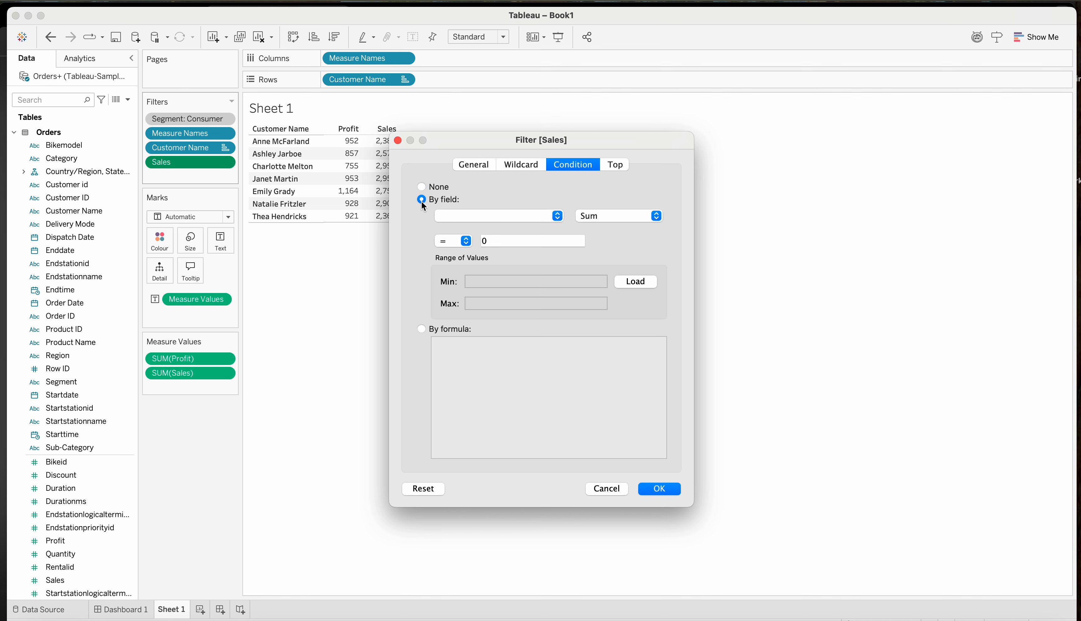
left_click(474, 217)
type("sa")
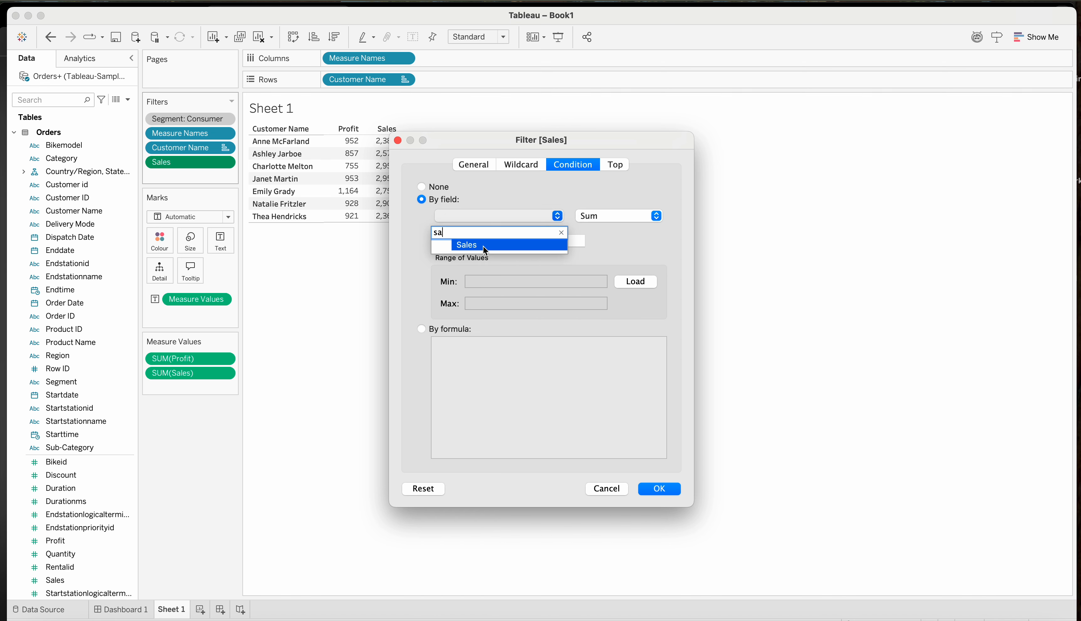
left_click(483, 246)
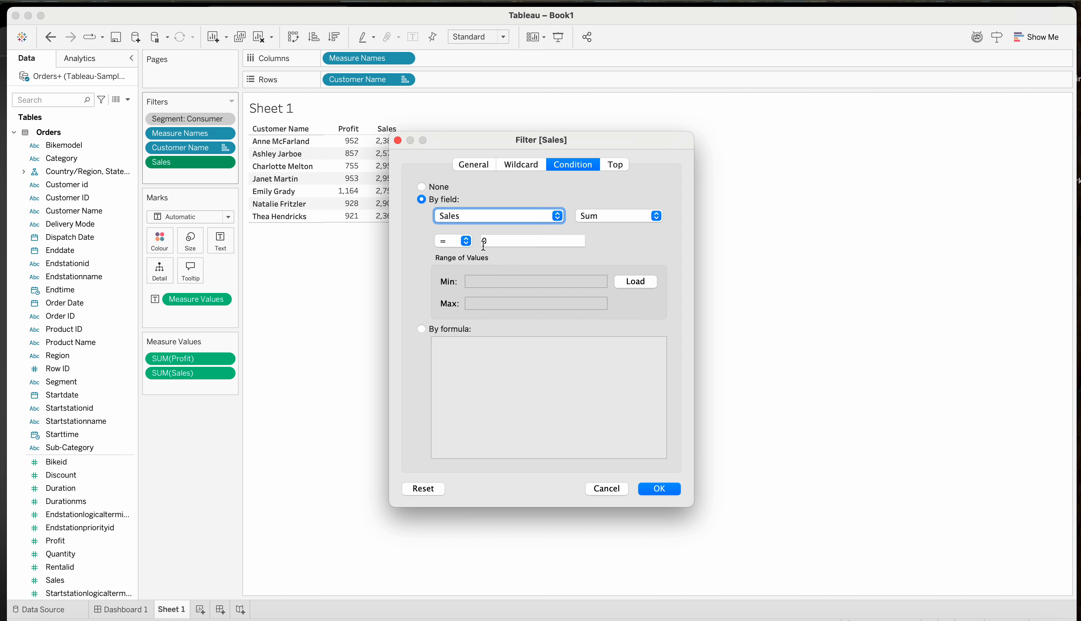
left_click(443, 238)
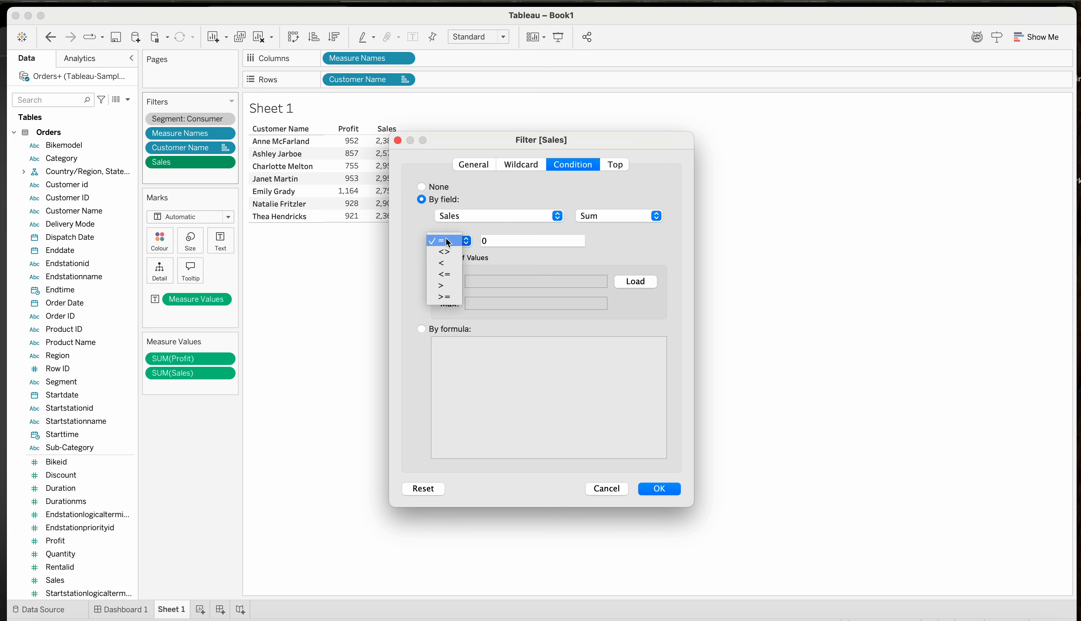
left_click(442, 286)
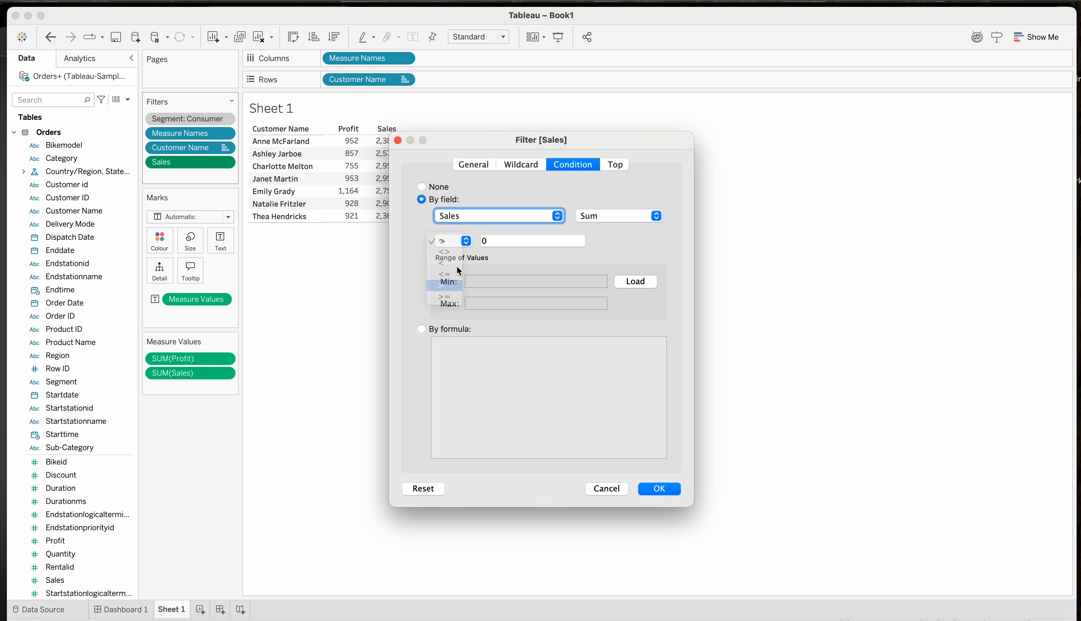
left_click(499, 245)
key("BackSpace")
type("1")
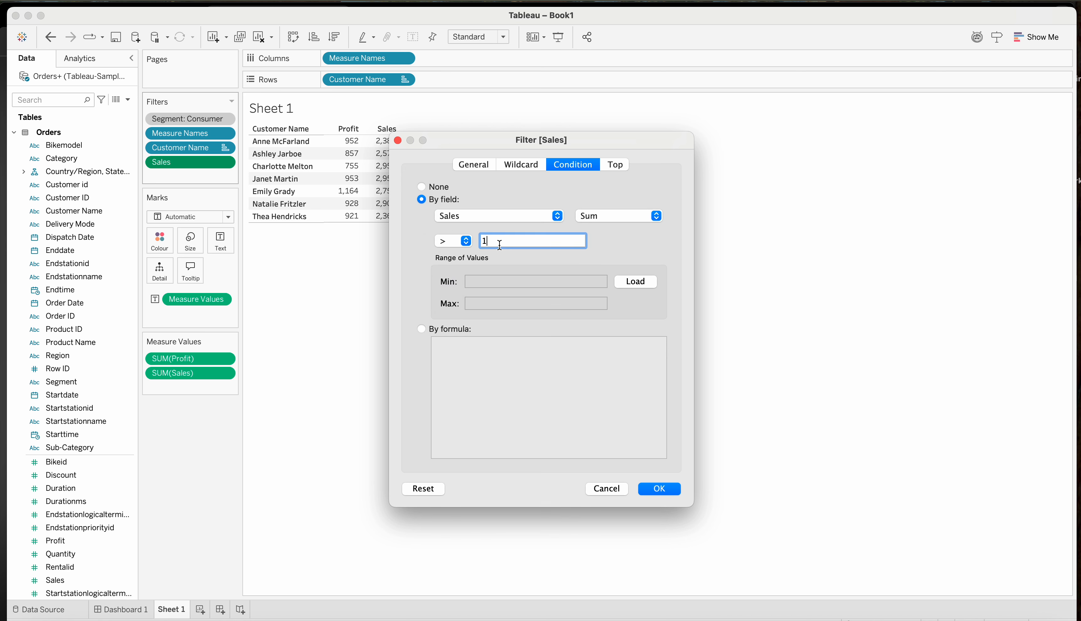
type("000")
left_click(674, 488)
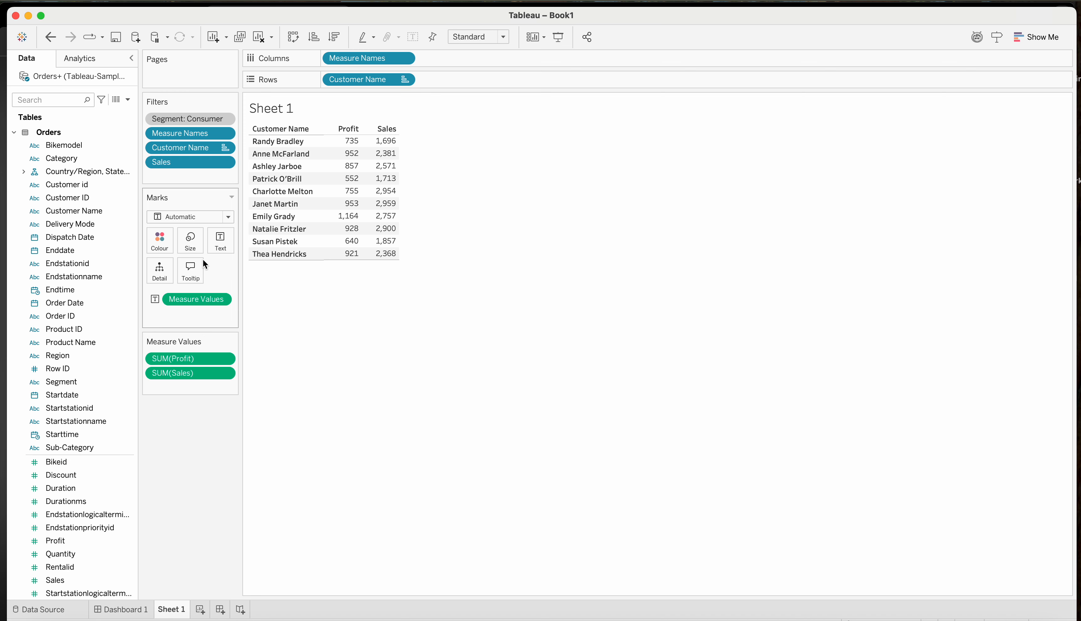
Copy the discrete Sales field from the filters to Rows before Customer Name, and remove the Sales filter
left_click(176, 158)
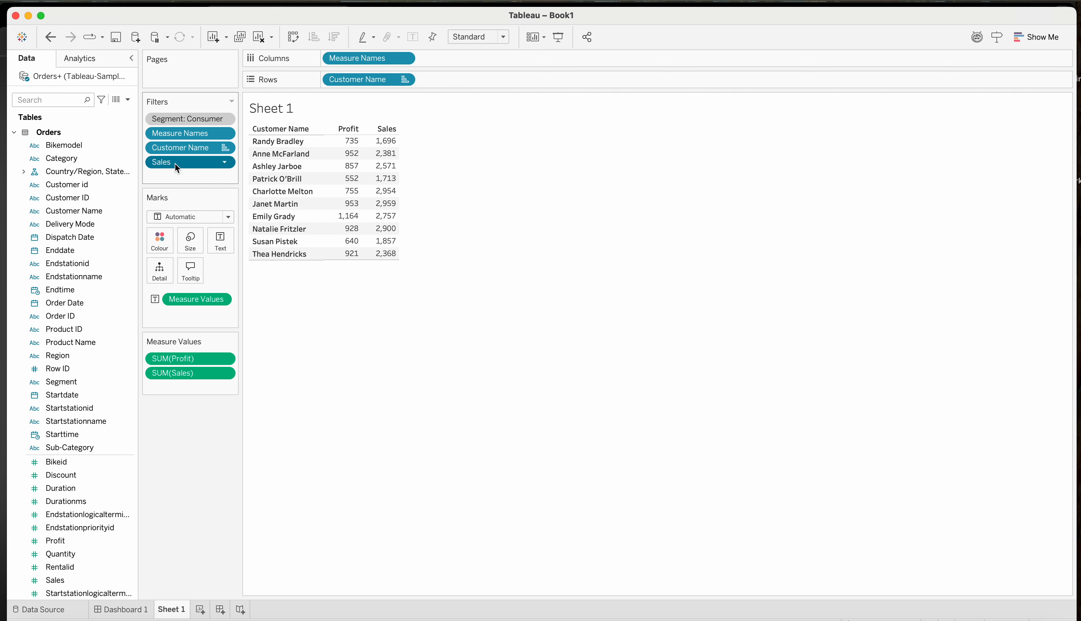
left_click(176, 164)
left_click_drag(176, 167, 338, 89)
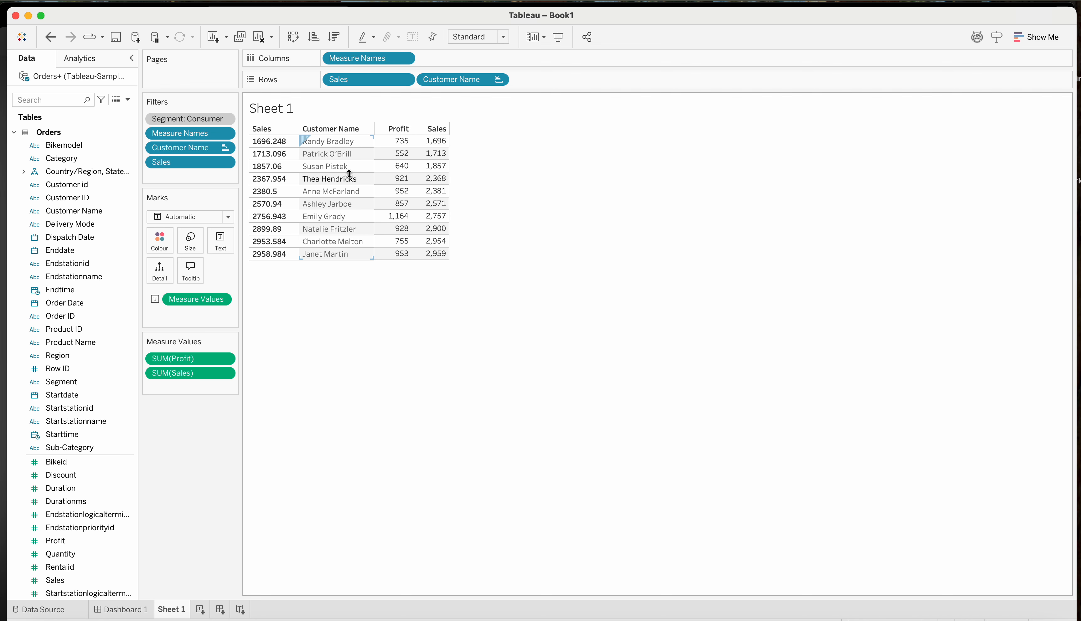
left_click_drag(191, 162, 174, 448)
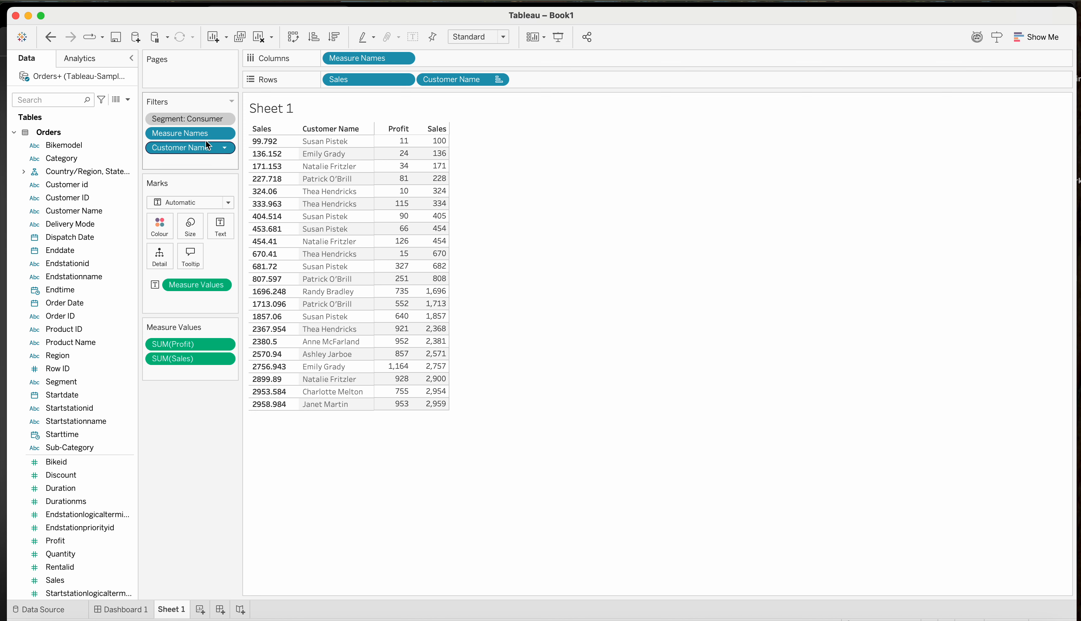
Review the Top settings of the Customer Name filter, close them, and inspect the individual customer rows
left_click(225, 148)
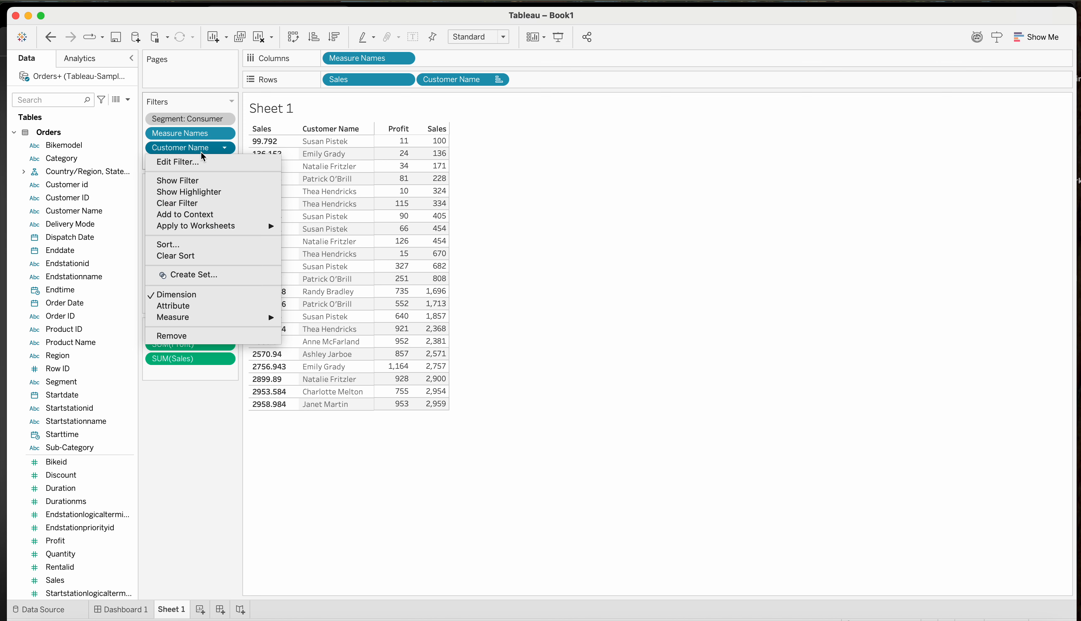
left_click(183, 162)
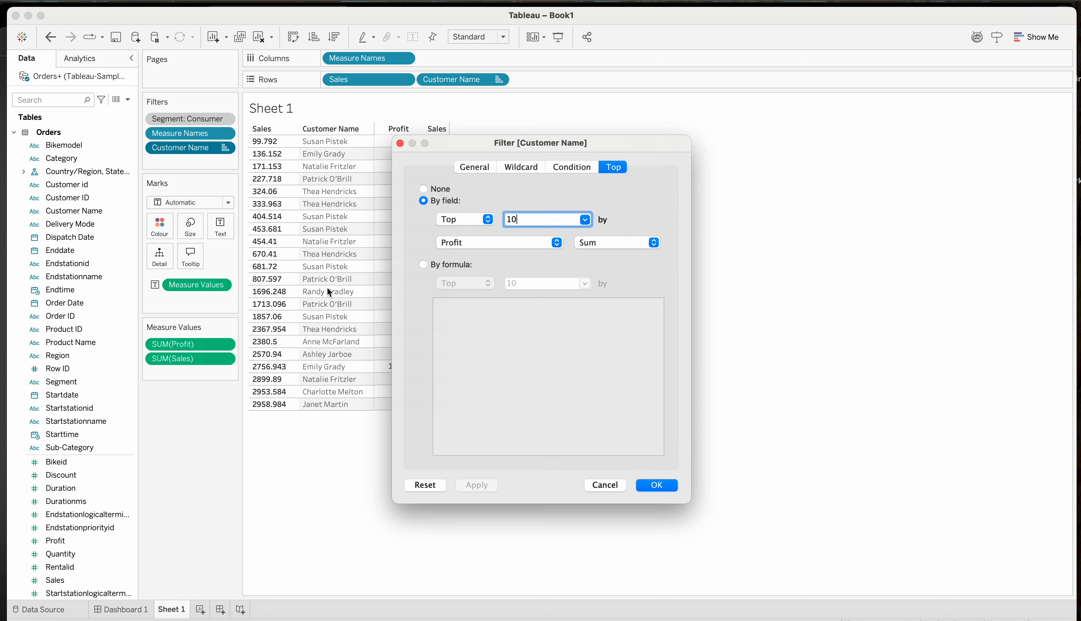
left_click(652, 485)
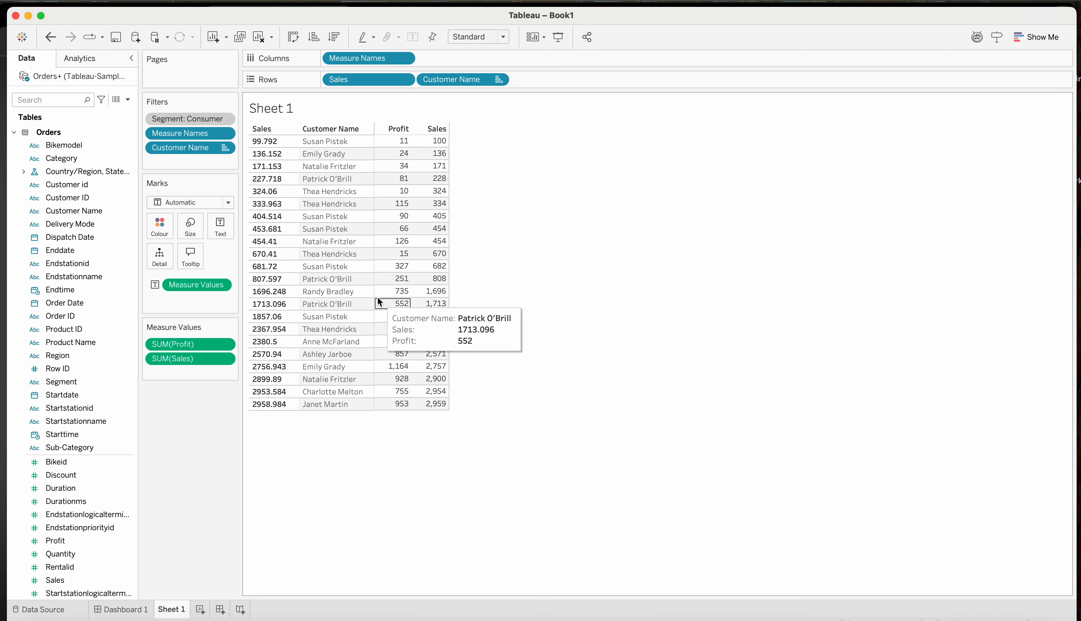
mouse_move(399, 223)
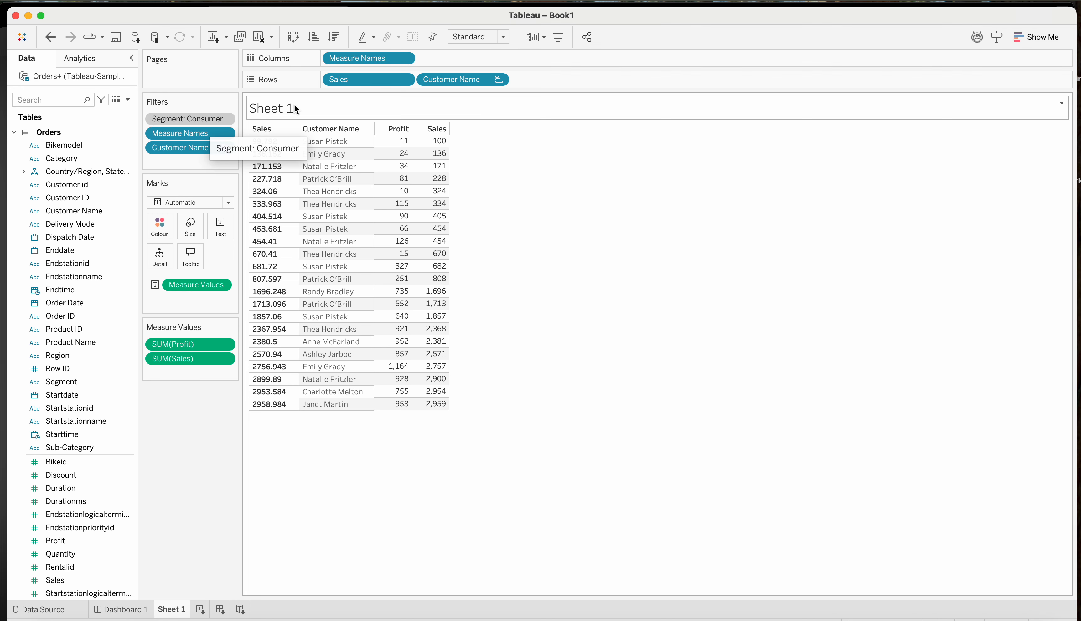
Move the discrete Sales field after Customer Name in Rows, and review the order of operations list on Dashboard 1 before returning to Sheet 1
left_click_drag(356, 81, 552, 77)
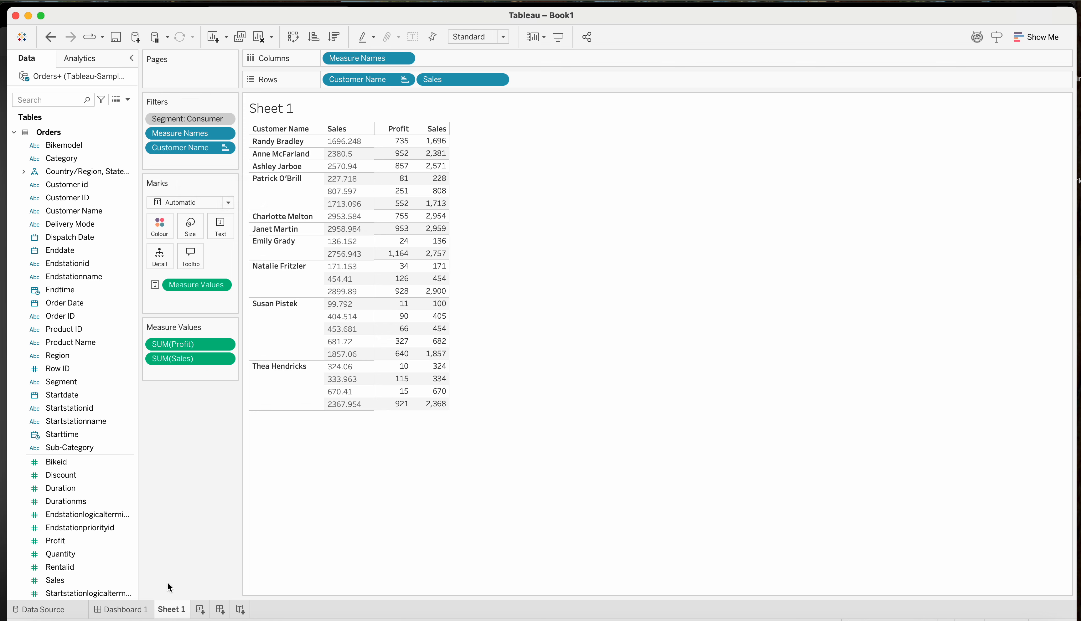
left_click(120, 610)
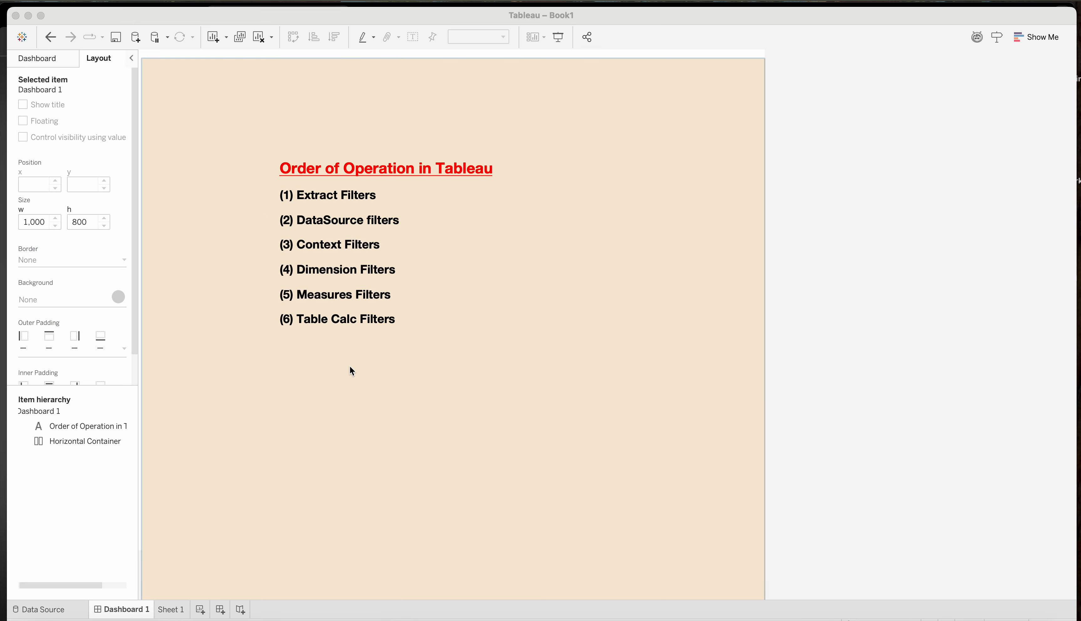
left_click(171, 610)
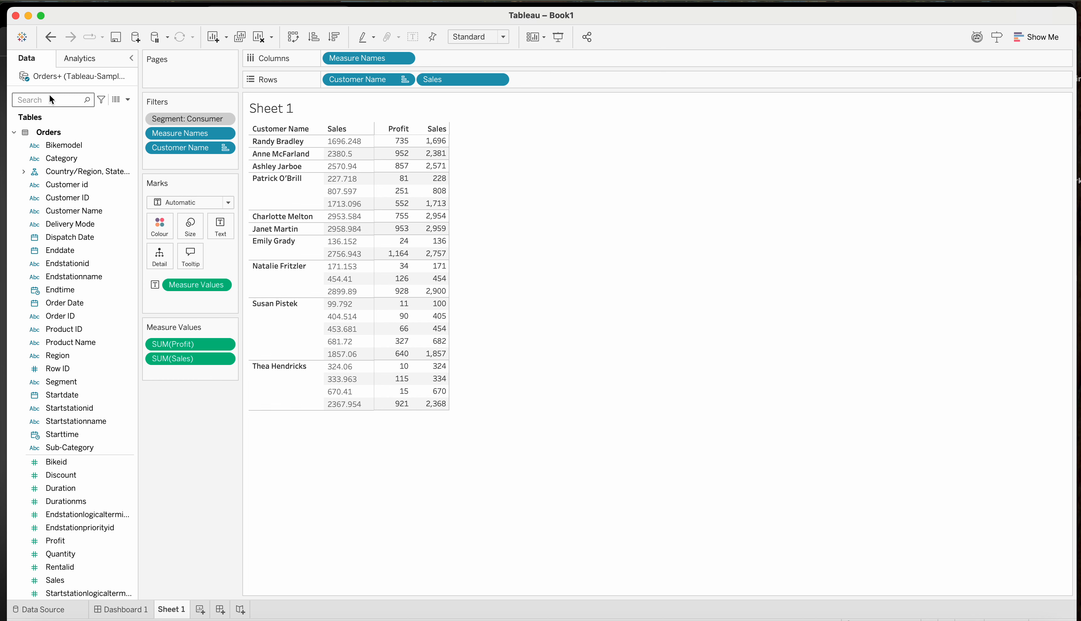
Add Profit to the end of Rows, apply the Running Total quick table calculation to it, and make it discrete
type("pr")
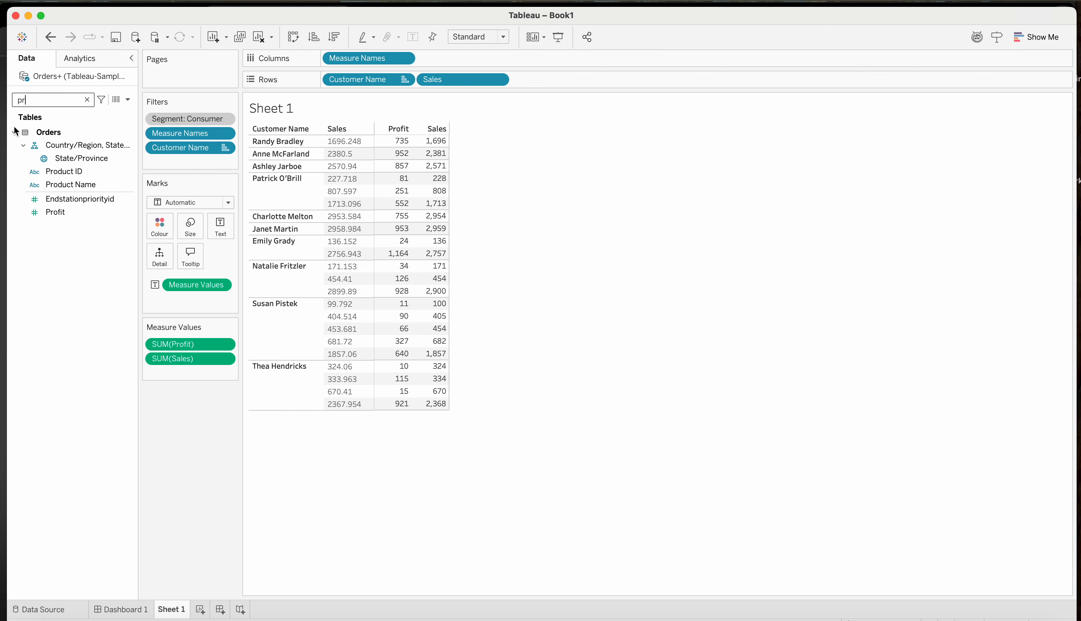
left_click_drag(58, 211, 559, 80)
left_click(592, 79)
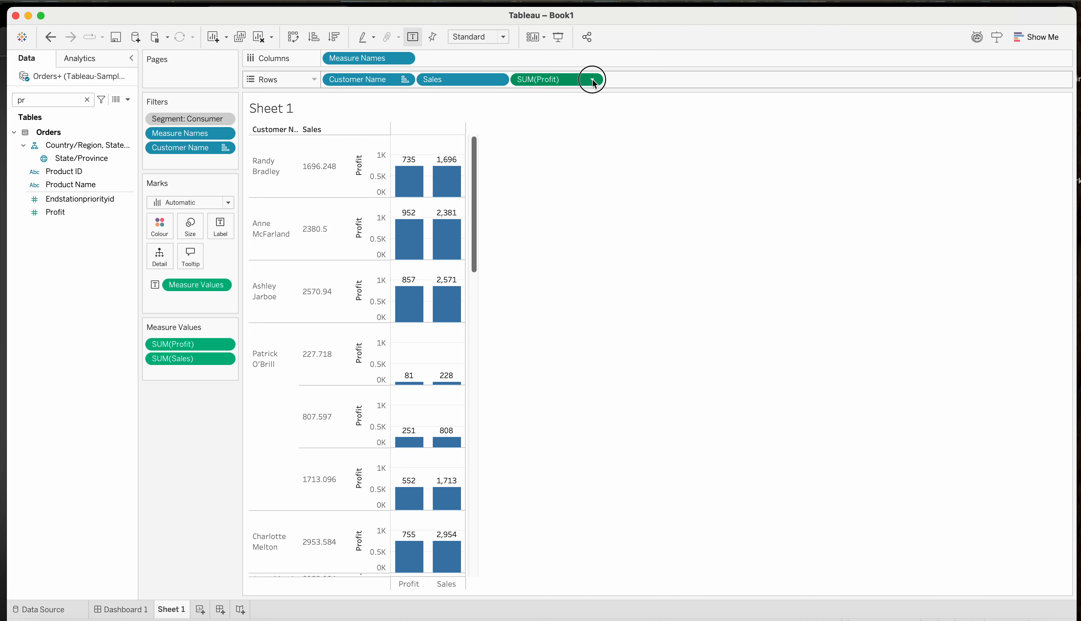
mouse_move(571, 274)
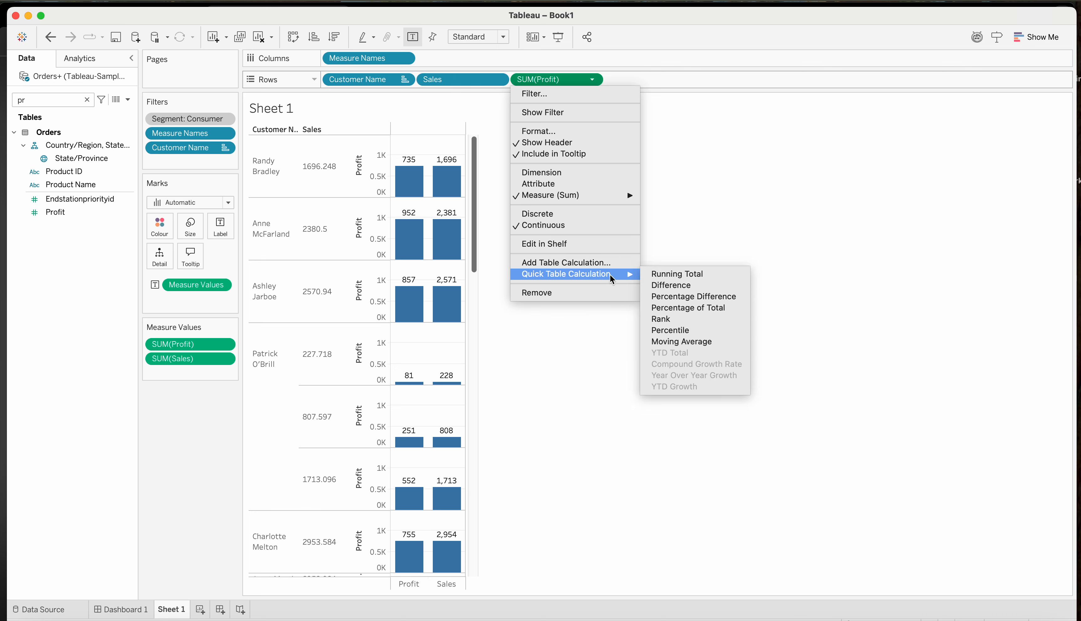
left_click(691, 275)
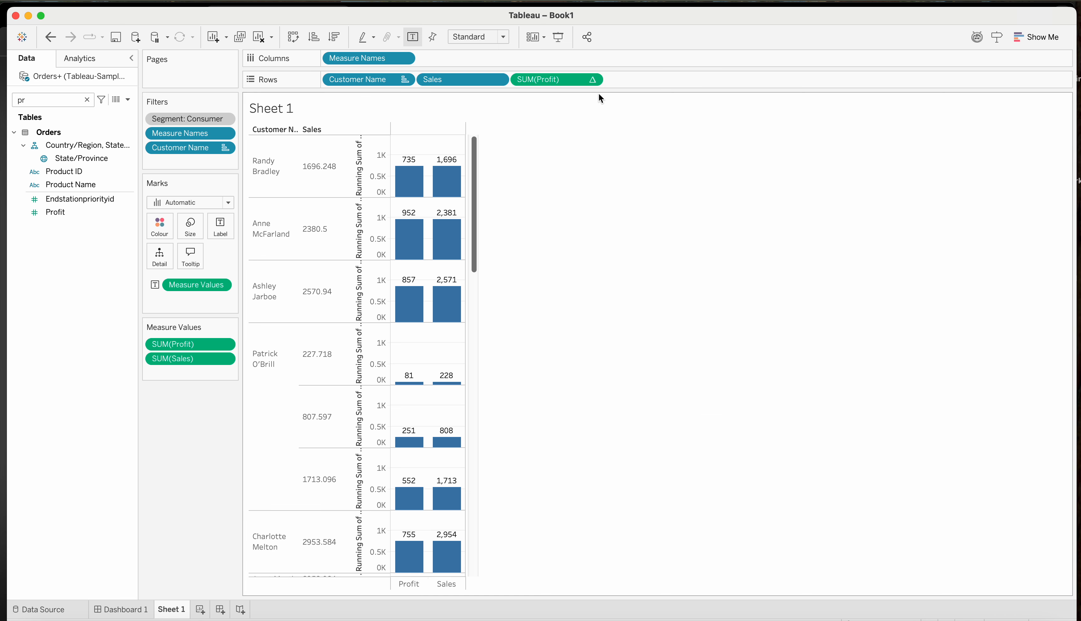
left_click(593, 80)
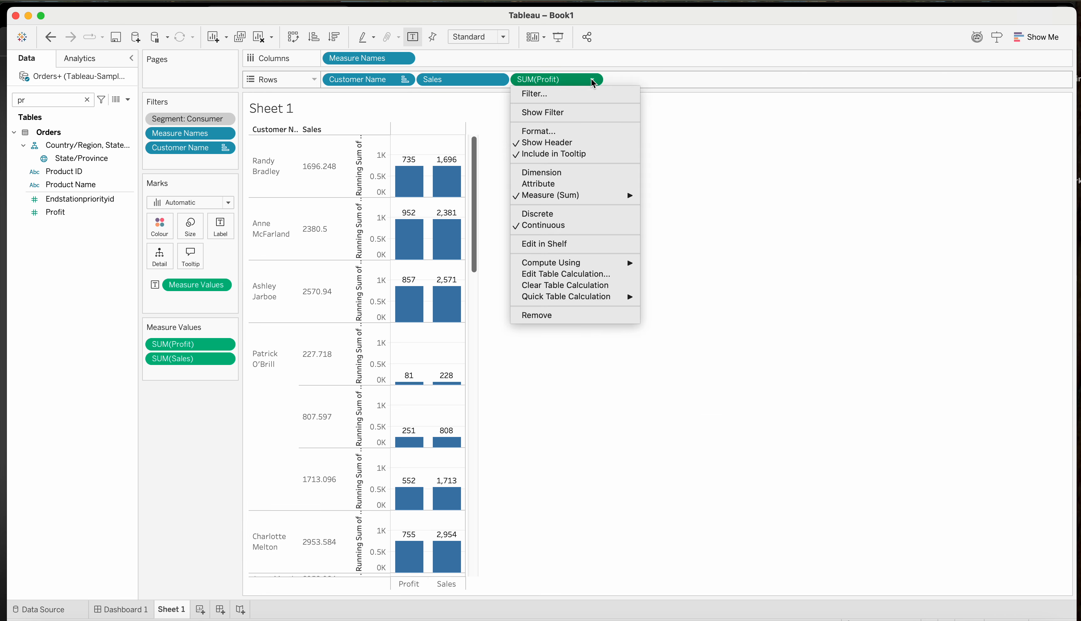
left_click(549, 213)
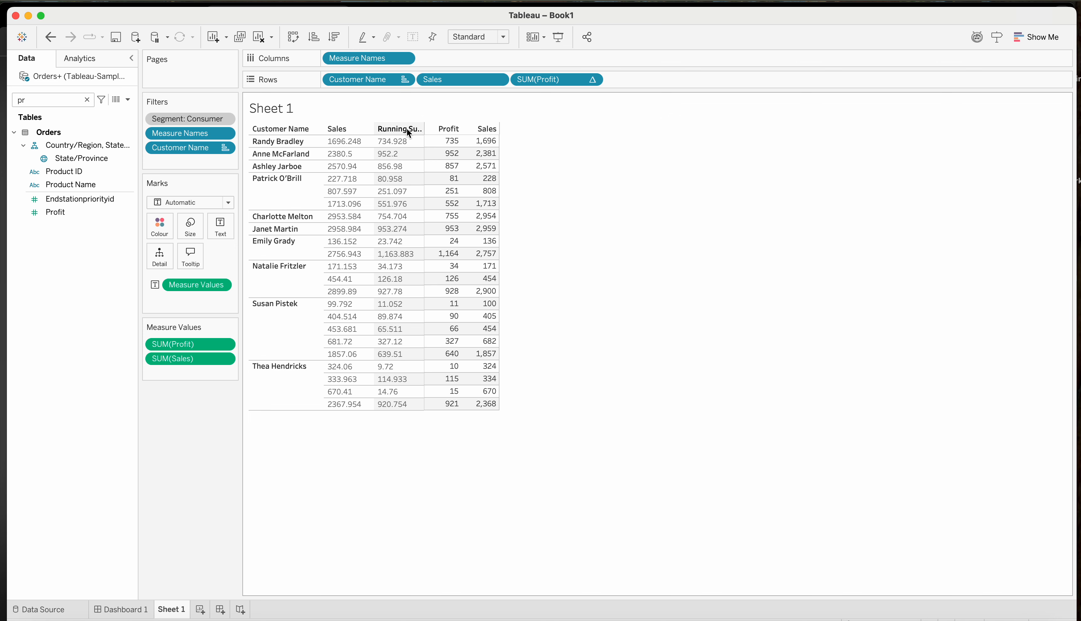
Filter on the running sum of Profit from Rows, deselecting the values 9.72, 11.052 and 14.76, and inspect the filtered rows
mouse_move(446, 138)
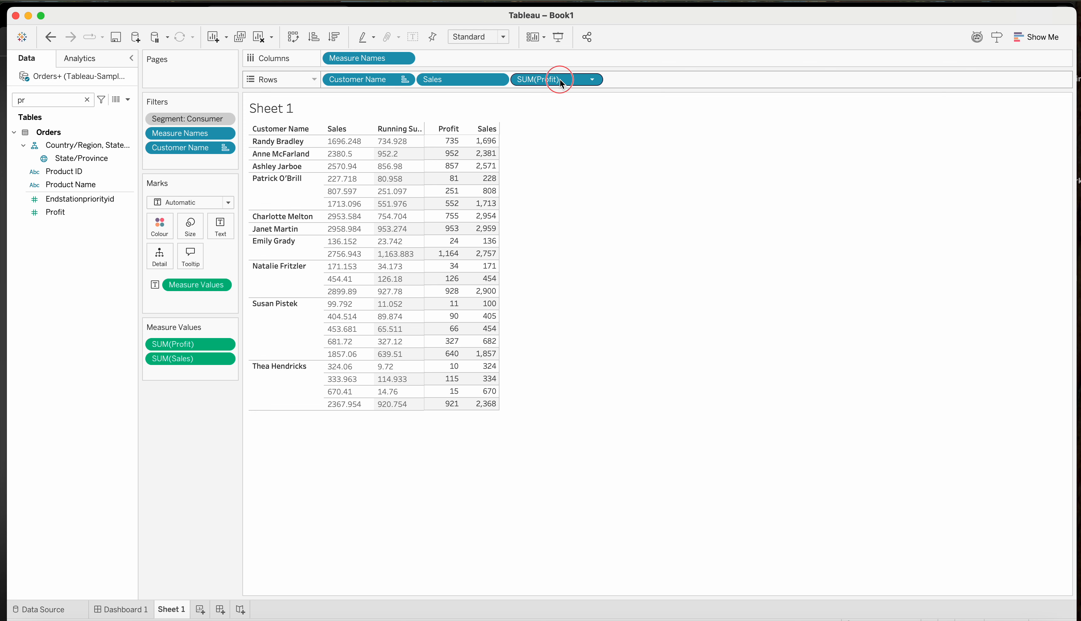
left_click_drag(560, 78, 193, 159)
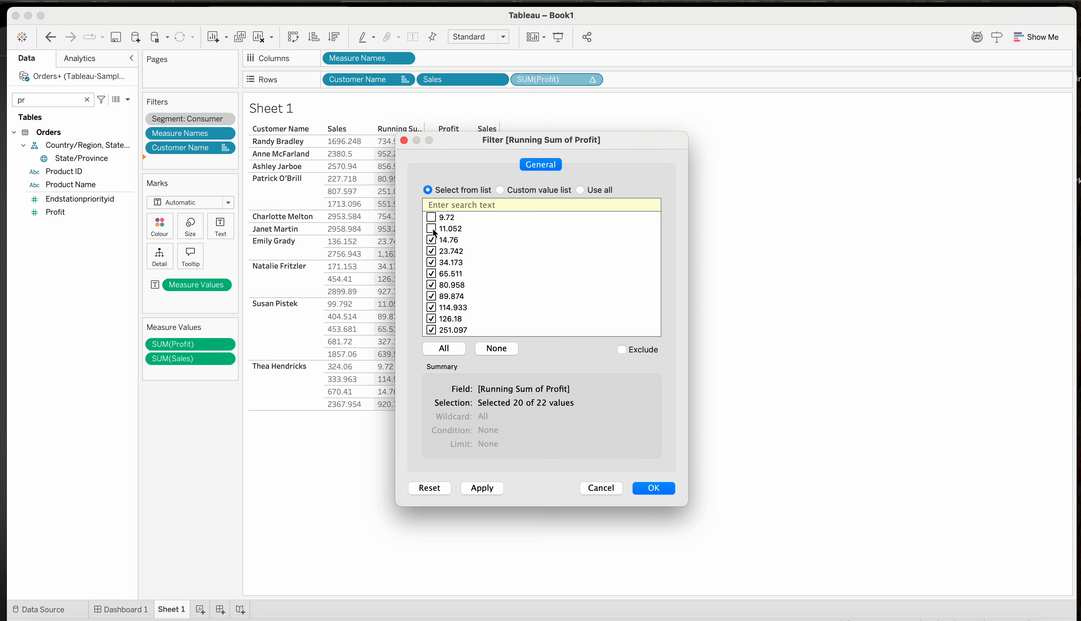
left_click(431, 240)
left_click(482, 489)
left_click(655, 491)
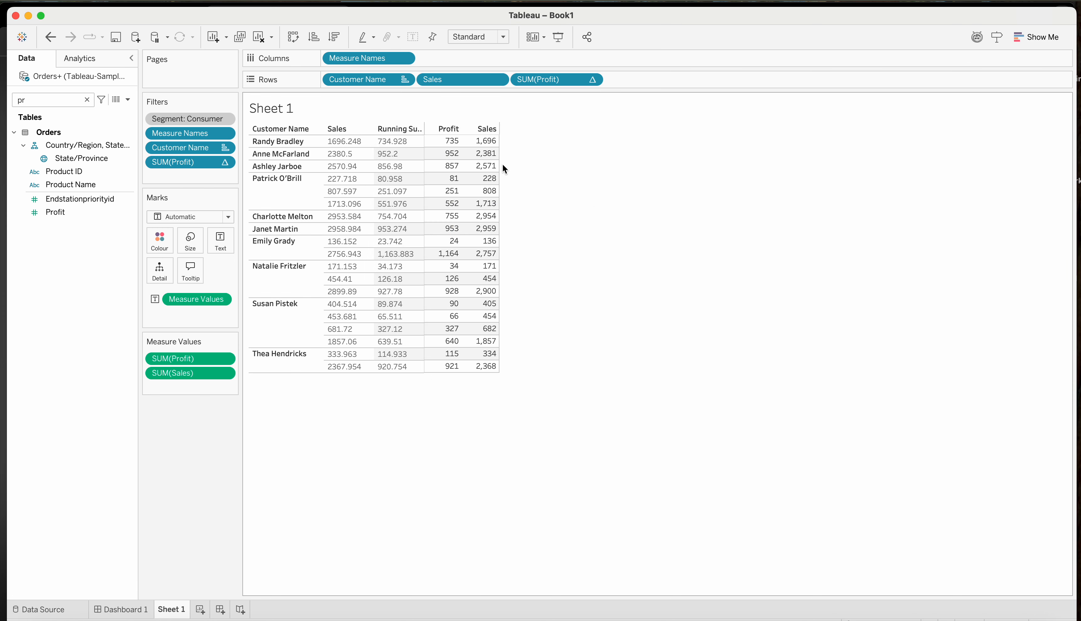
mouse_move(458, 167)
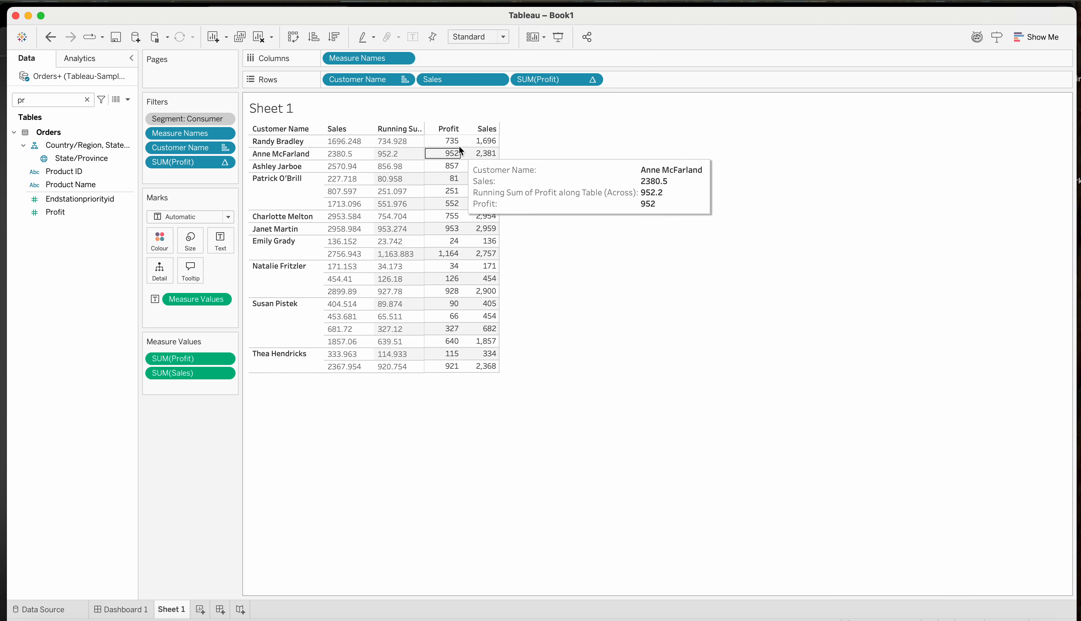
mouse_move(488, 145)
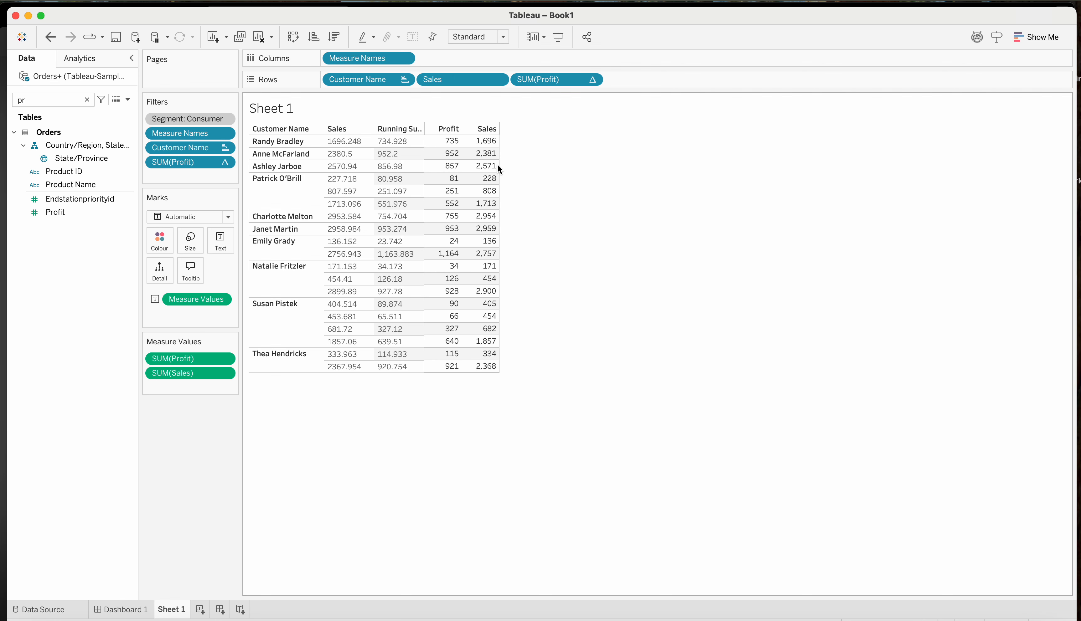